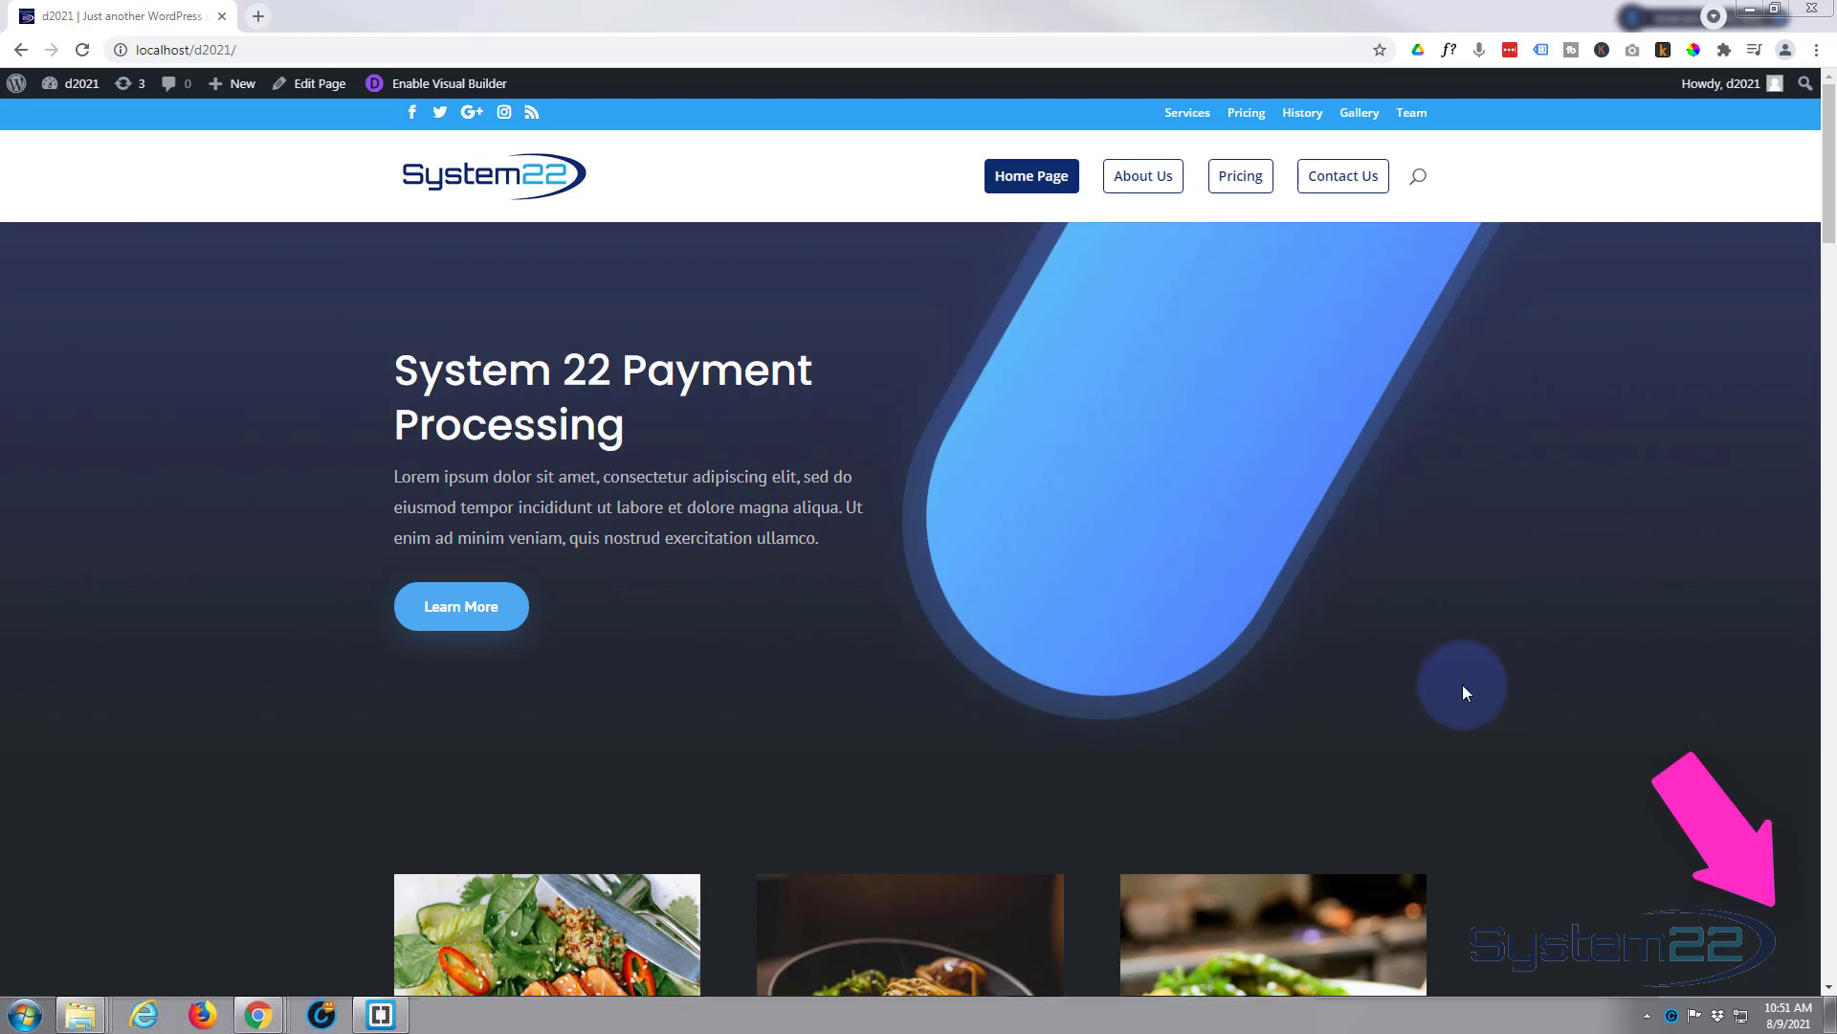
Scroll the live home page to the row of three food images
{"action": "scroll", "coordinate": [1623, 518], "scroll_direction": "down", "scroll_amount": 5}
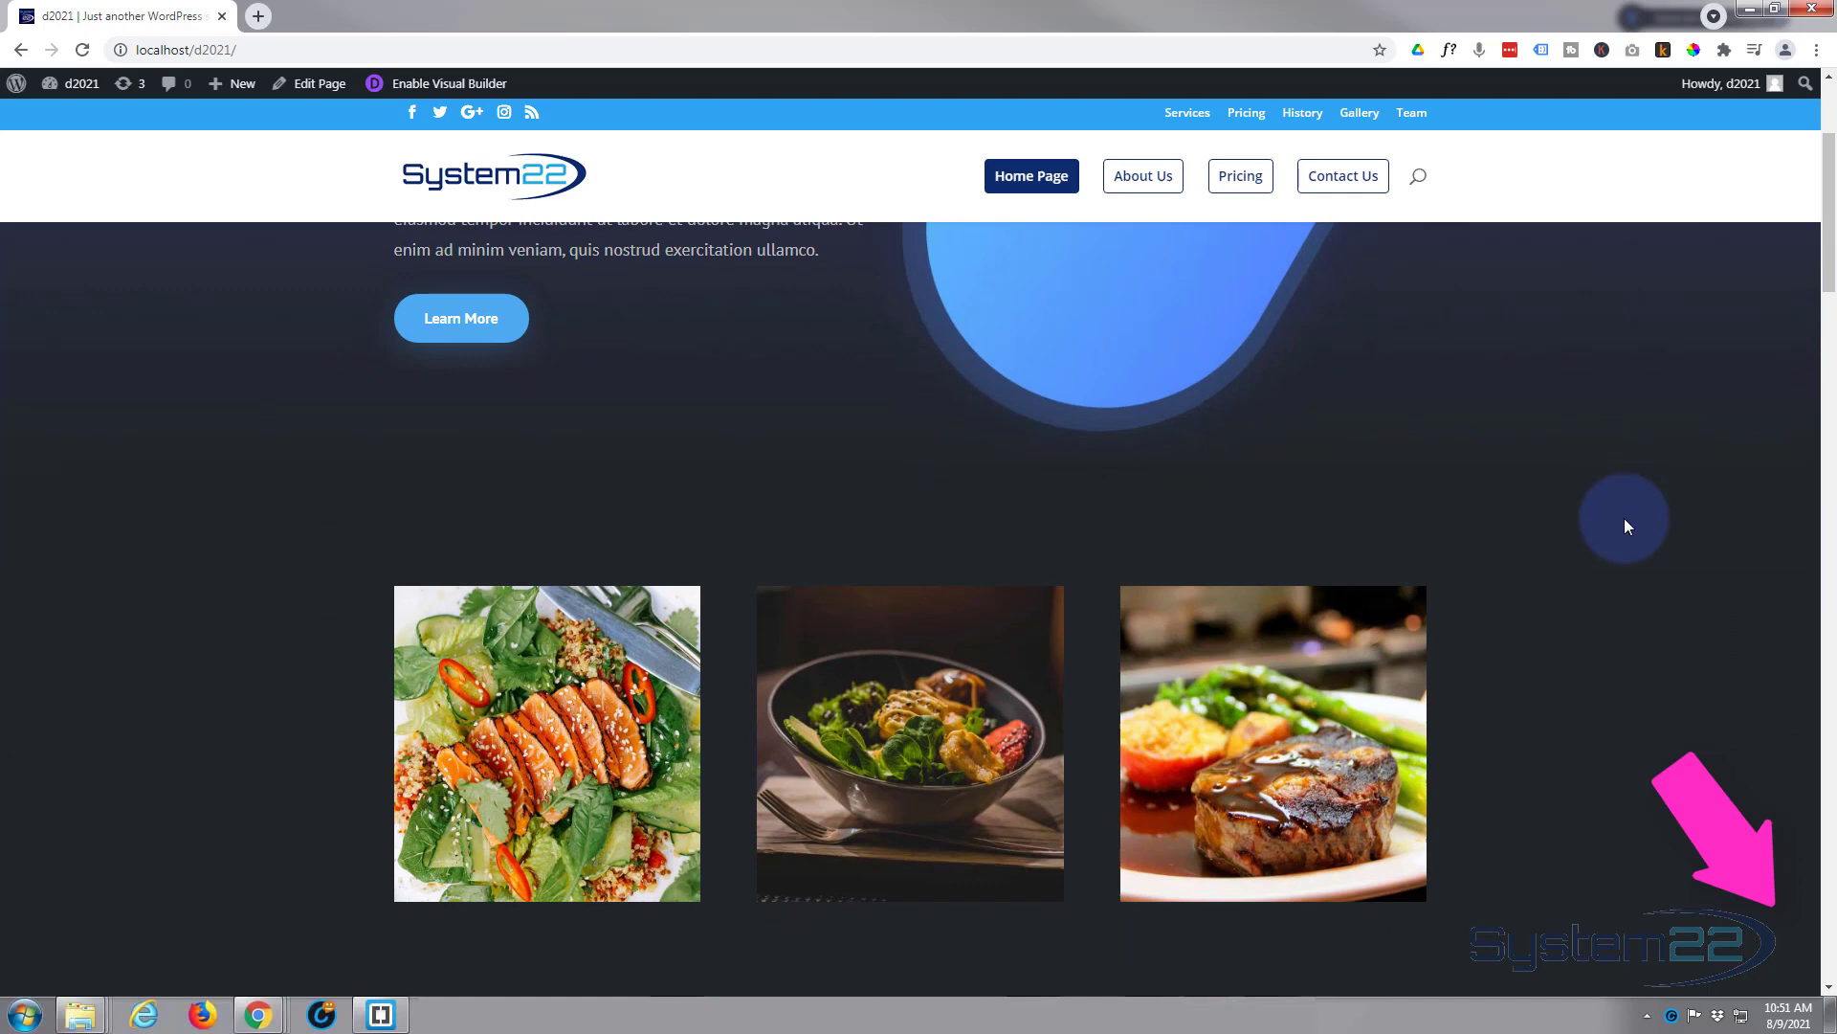
{"action": "scroll", "coordinate": [1624, 526], "scroll_direction": "up", "scroll_amount": 2}
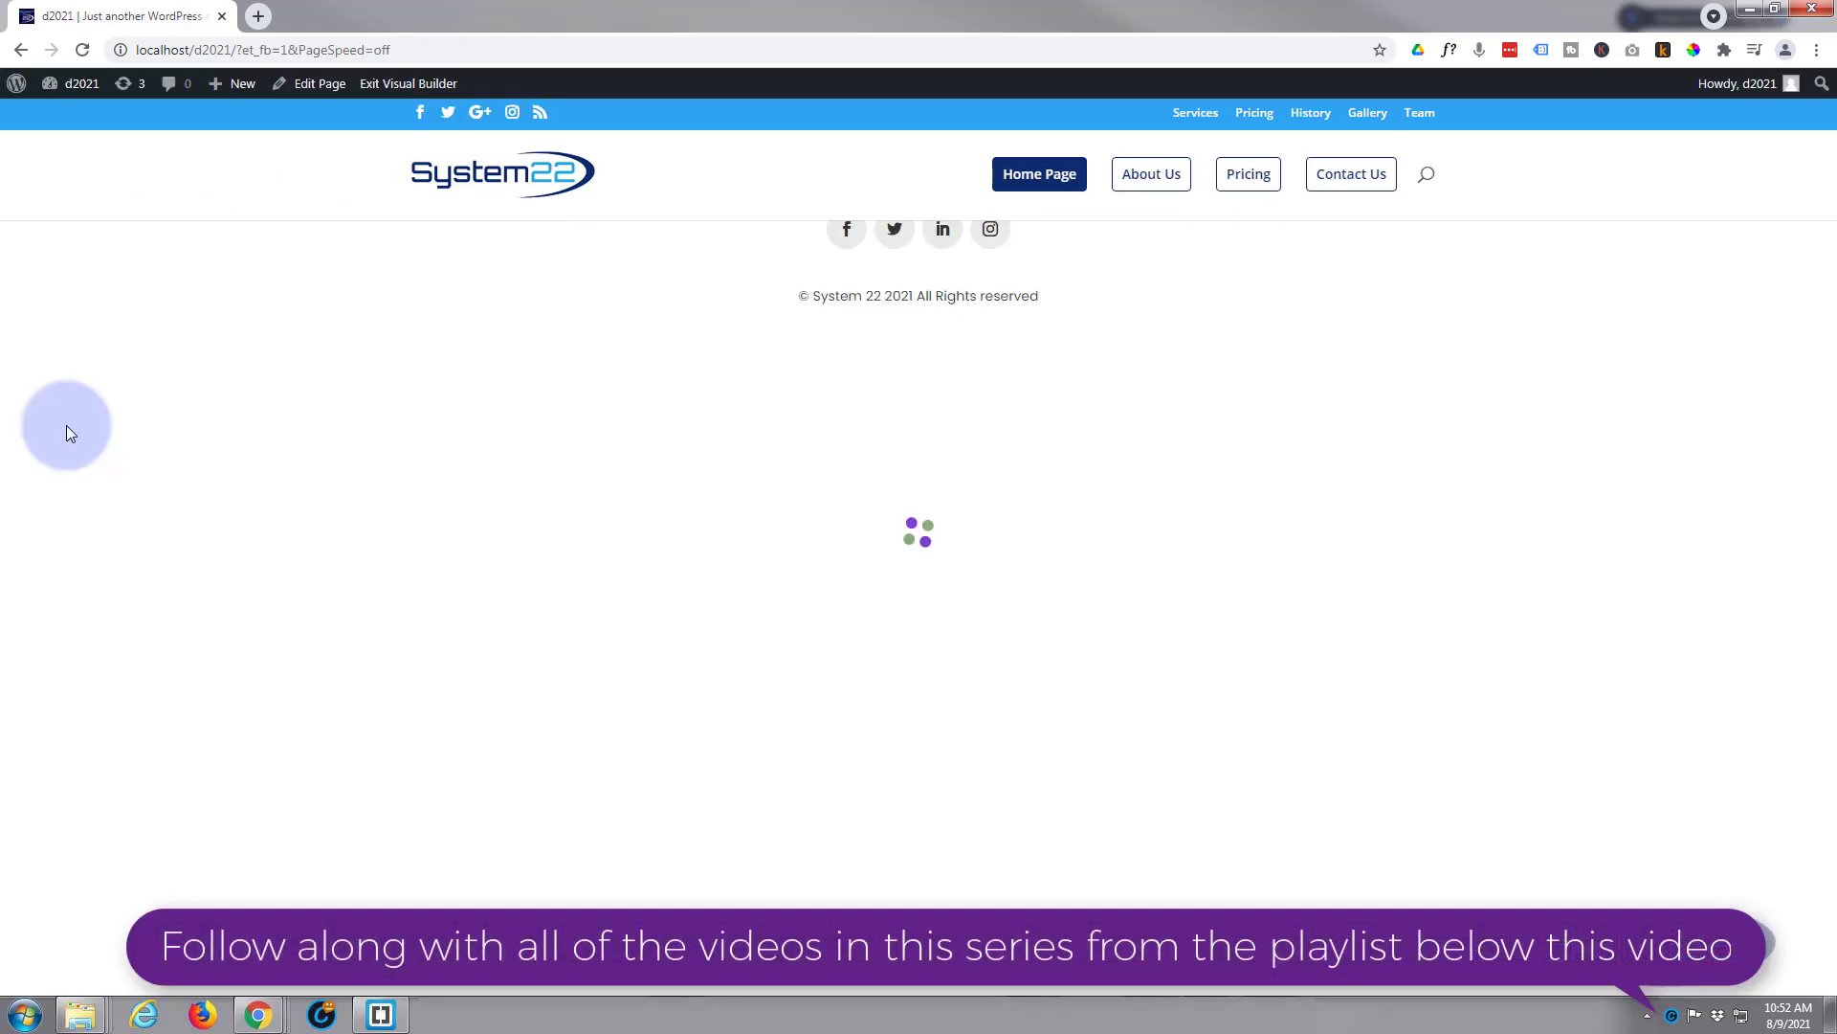
Insert a new three-column row below the food images
{"action": "scroll", "coordinate": [100, 398], "scroll_direction": "down", "scroll_amount": 7}
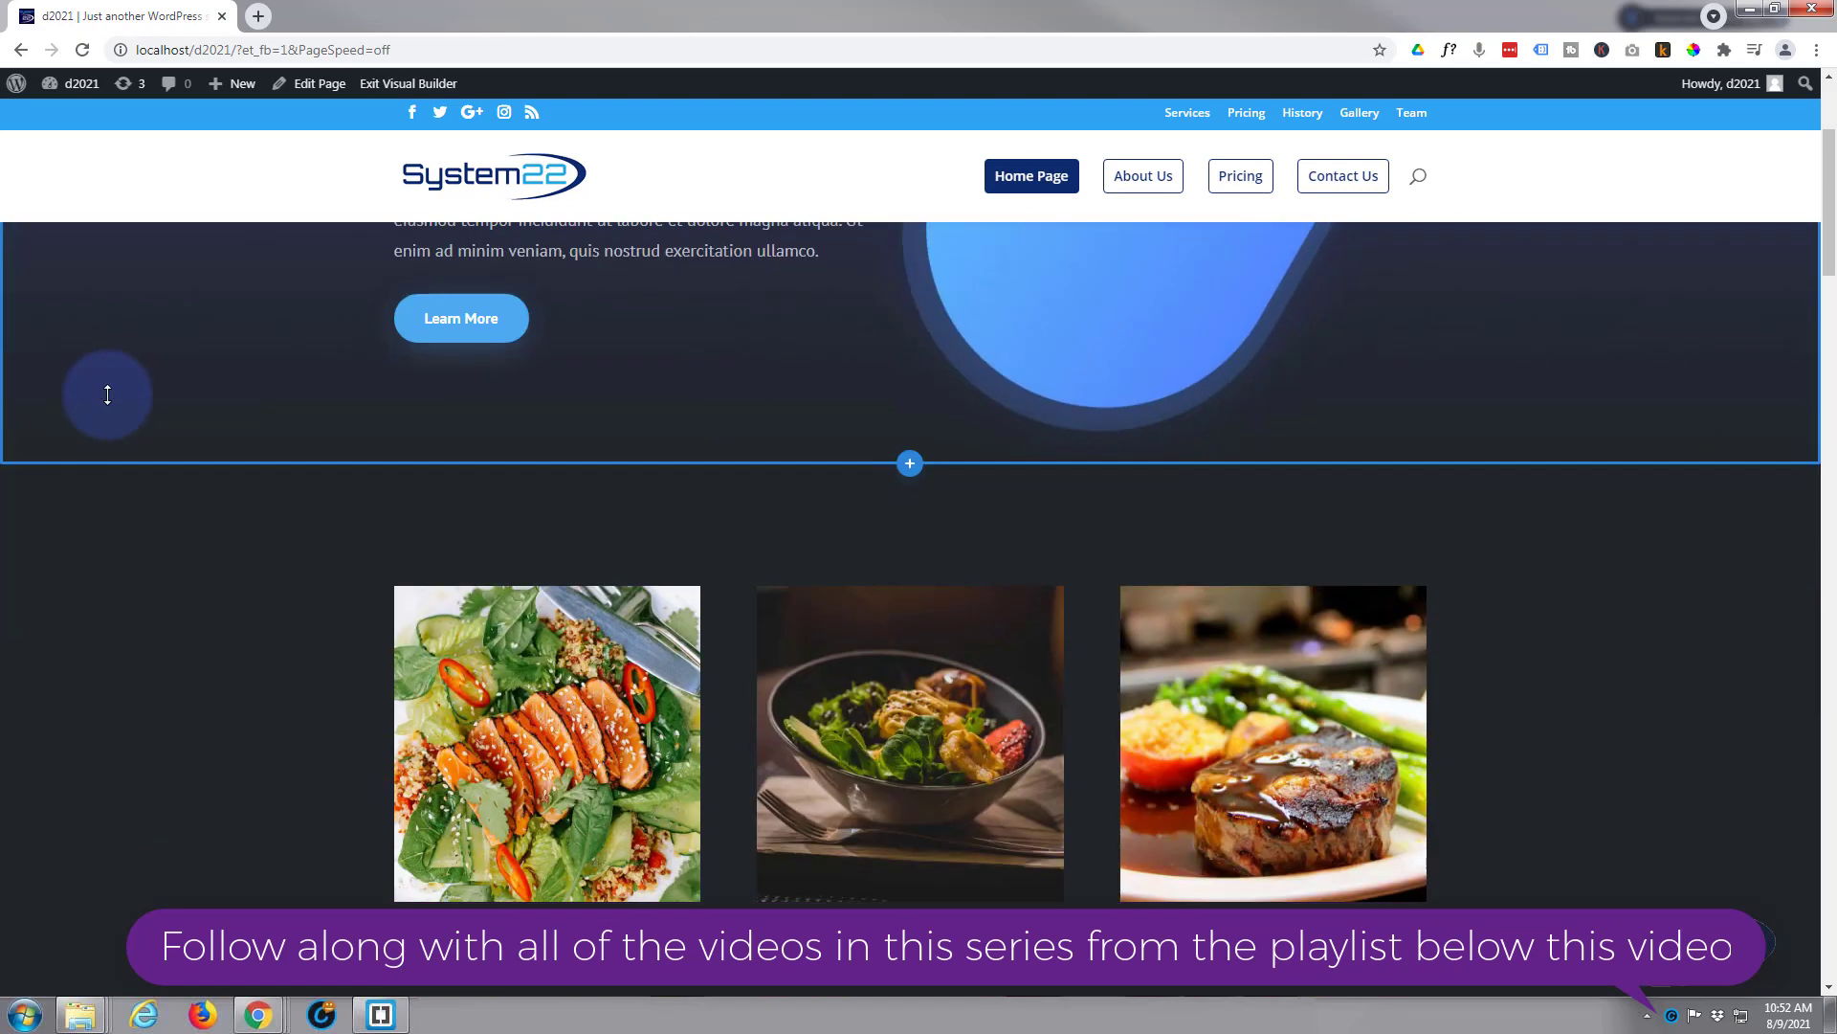
{"action": "scroll", "coordinate": [104, 397], "scroll_direction": "up", "scroll_amount": 2}
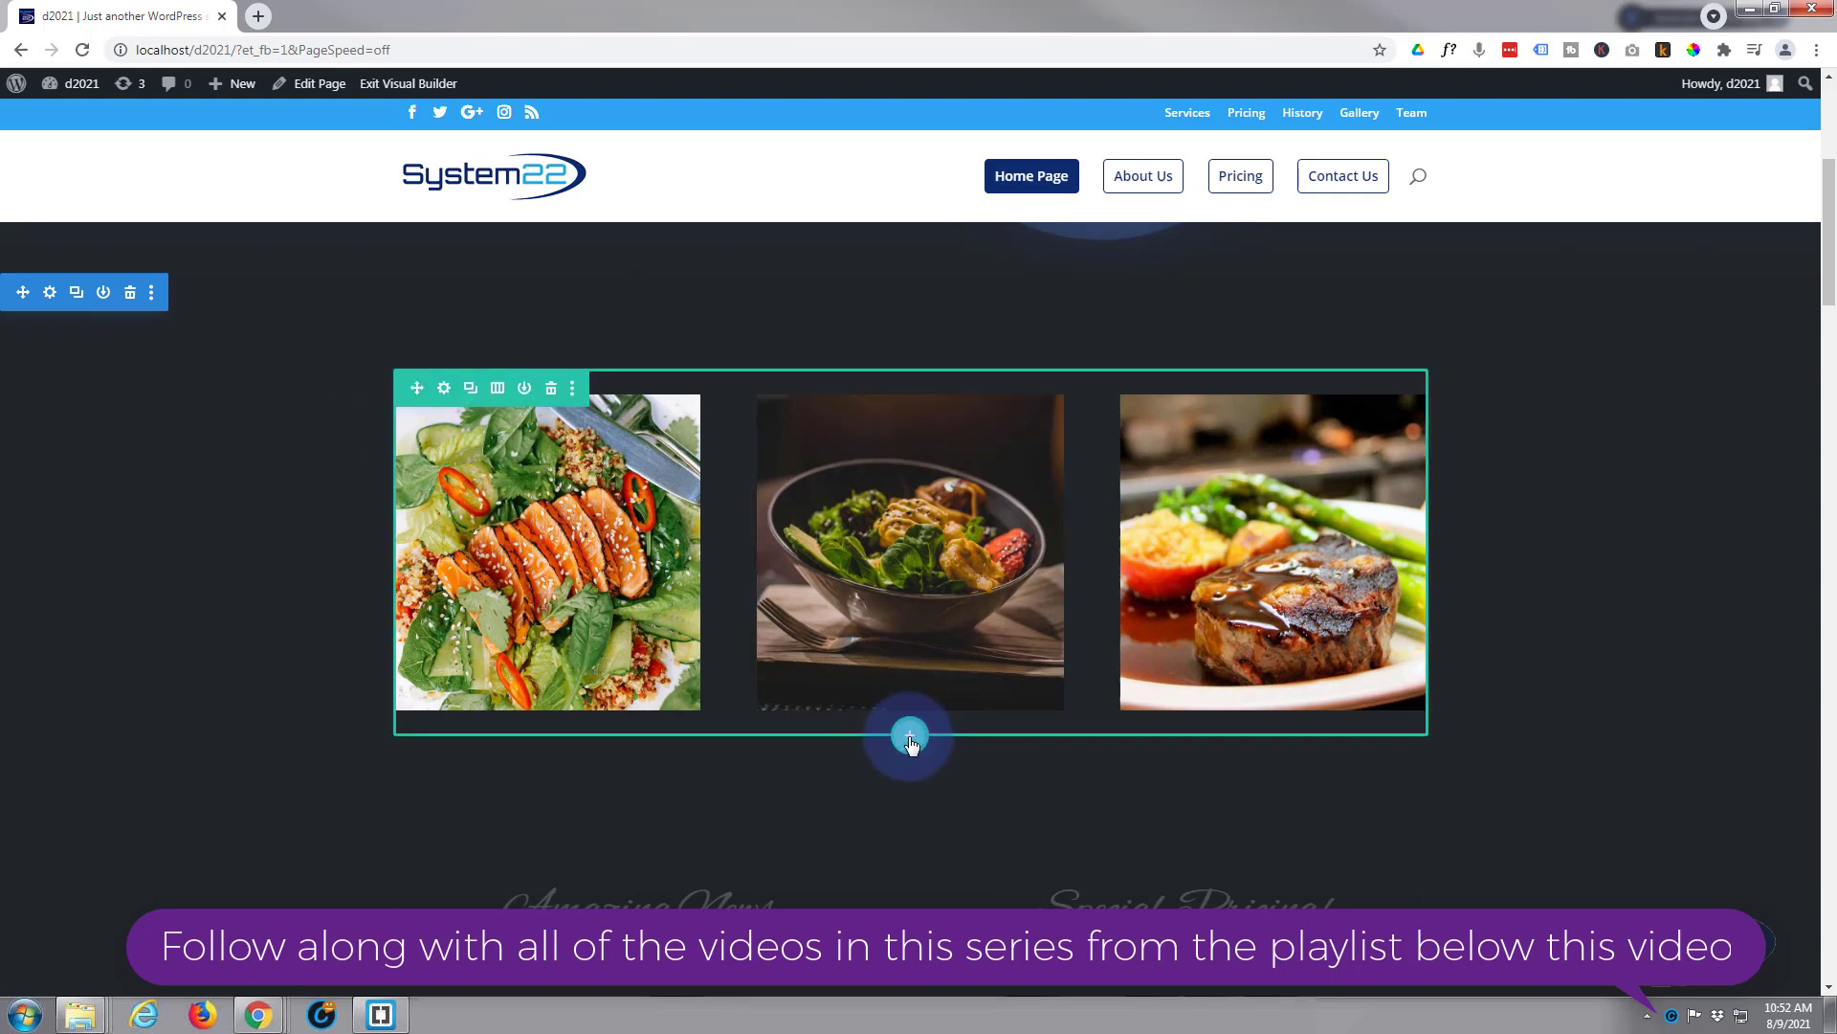
{"action": "left_click", "coordinate": [909, 739]}
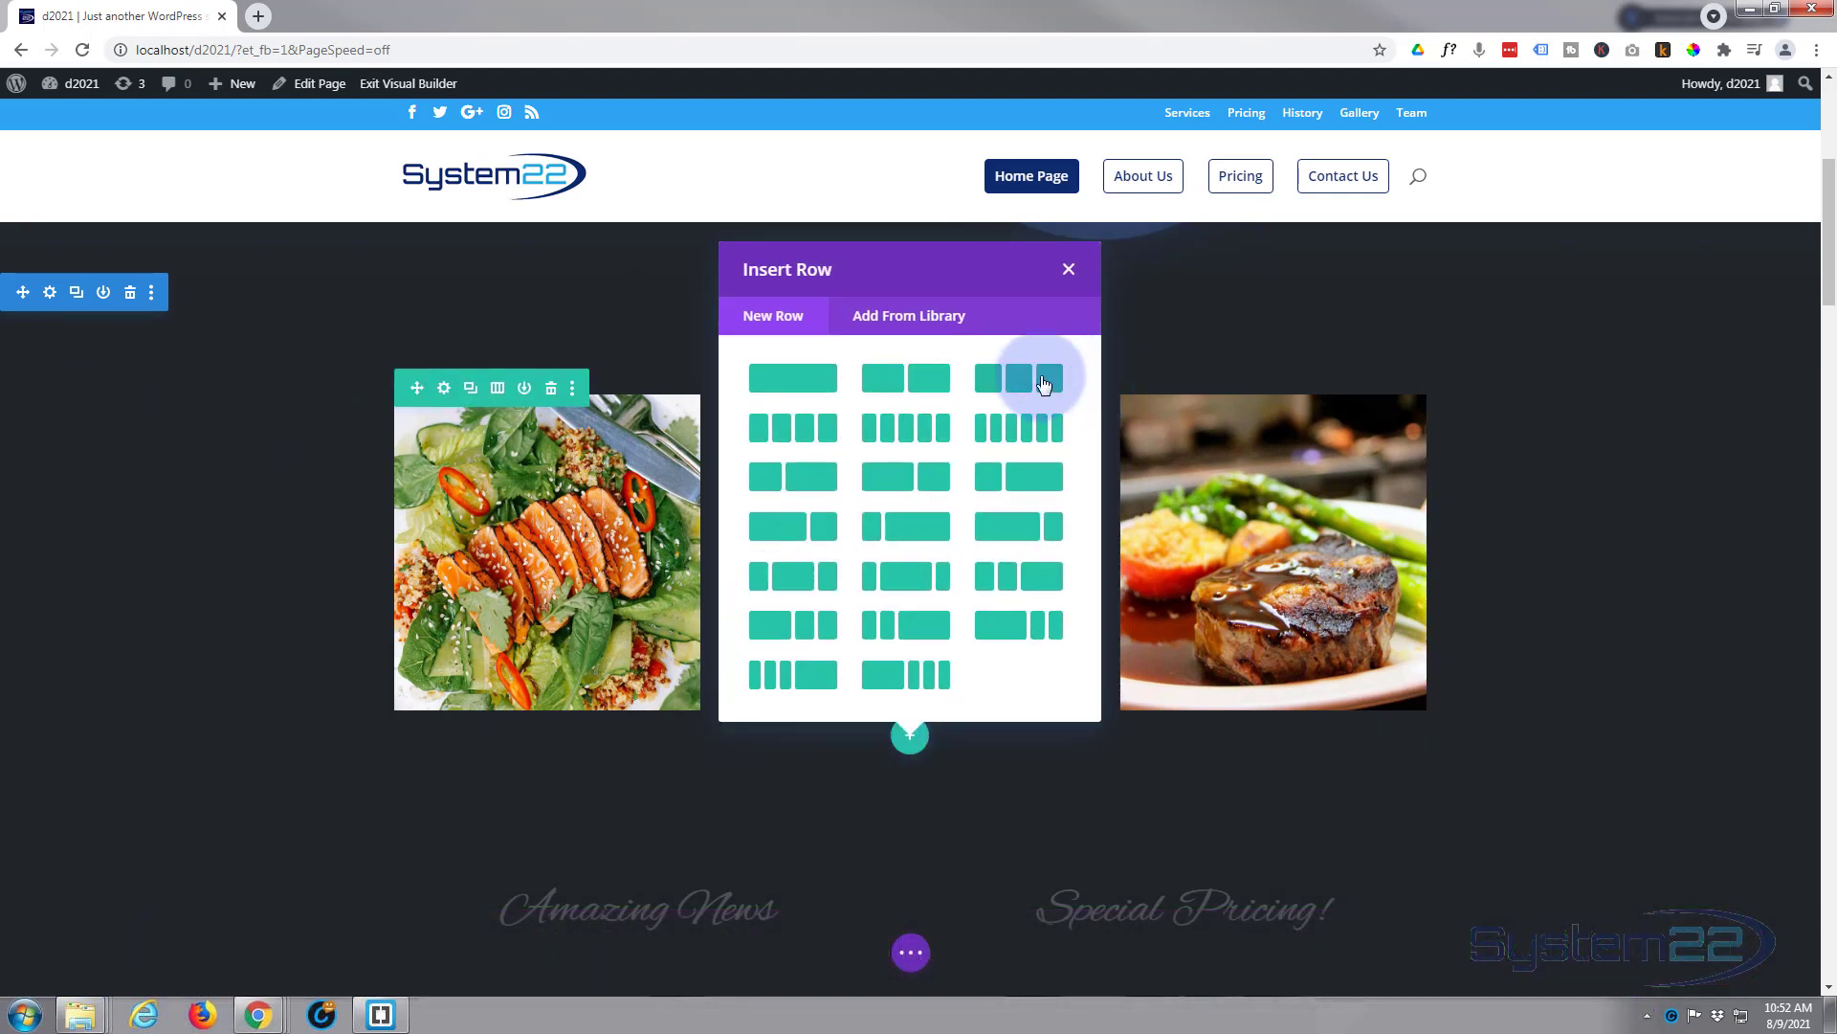
{"action": "left_click", "coordinate": [1041, 377]}
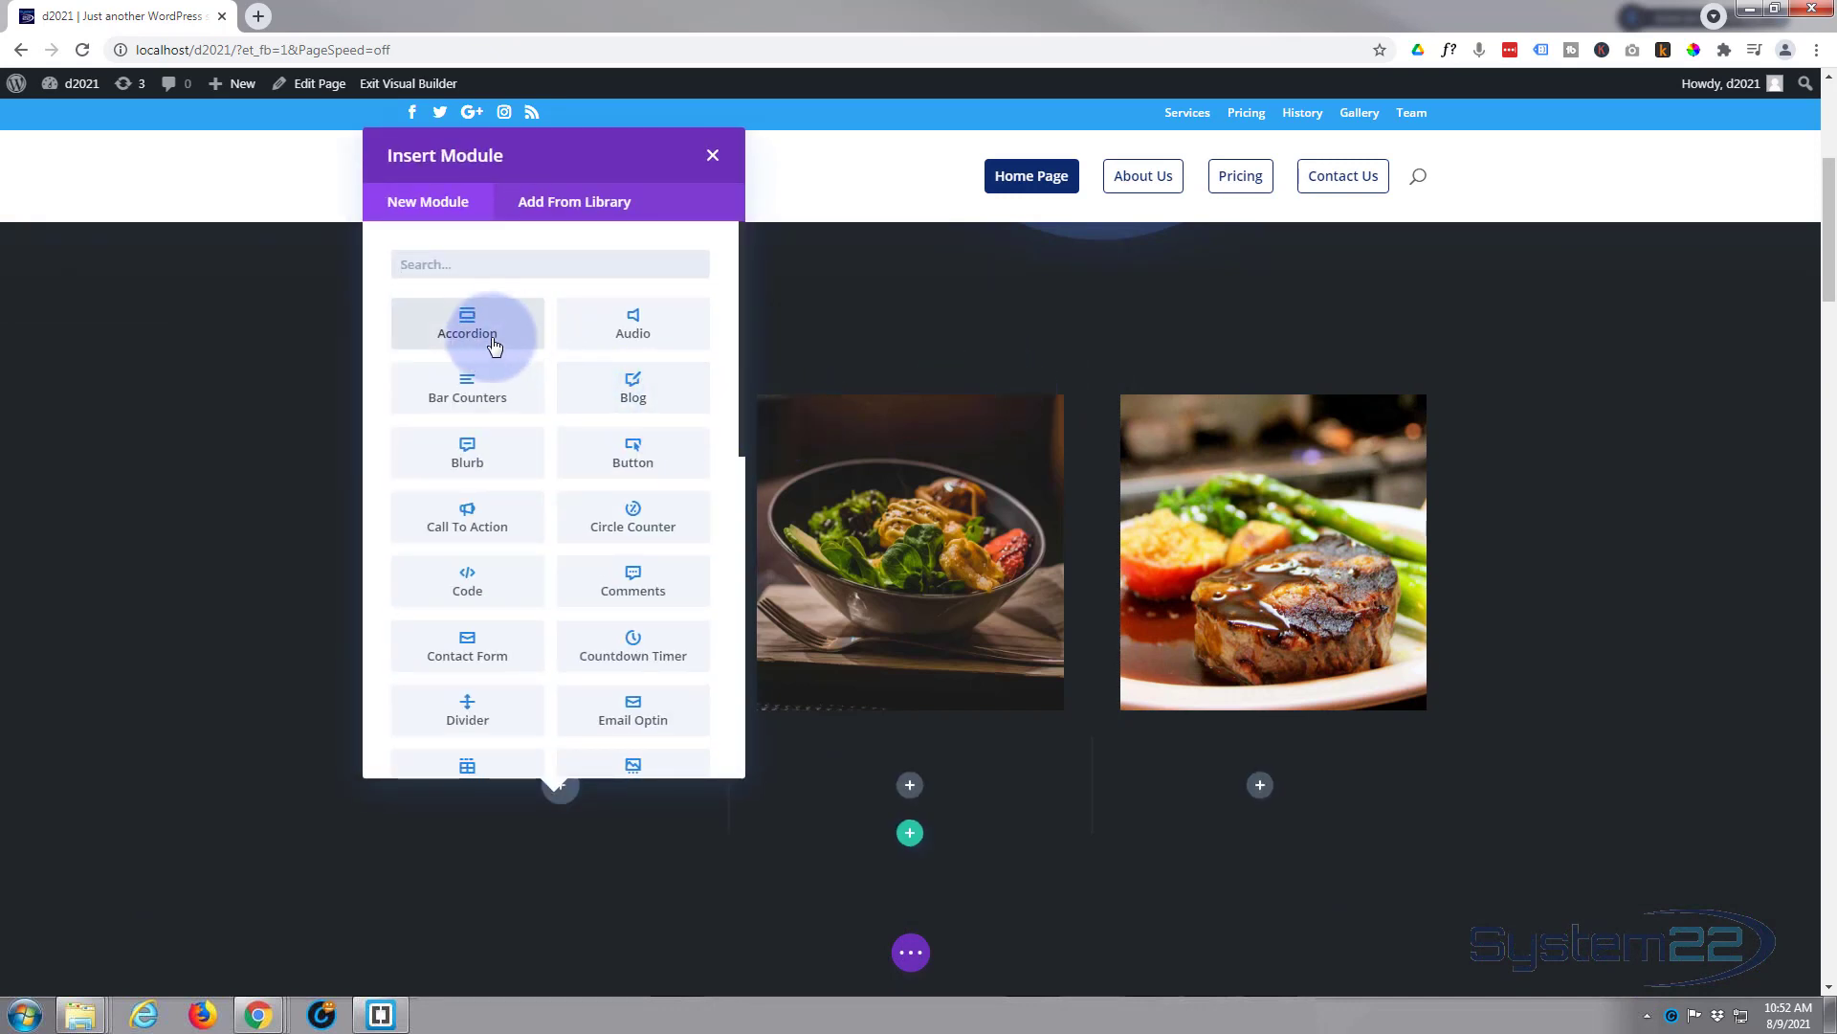
Add an Image module to the first column showing the steak photo f2.jpg
{"action": "scroll", "coordinate": [497, 512], "scroll_direction": "down", "scroll_amount": 2}
{"action": "scroll", "coordinate": [497, 509], "scroll_direction": "down", "scroll_amount": 1}
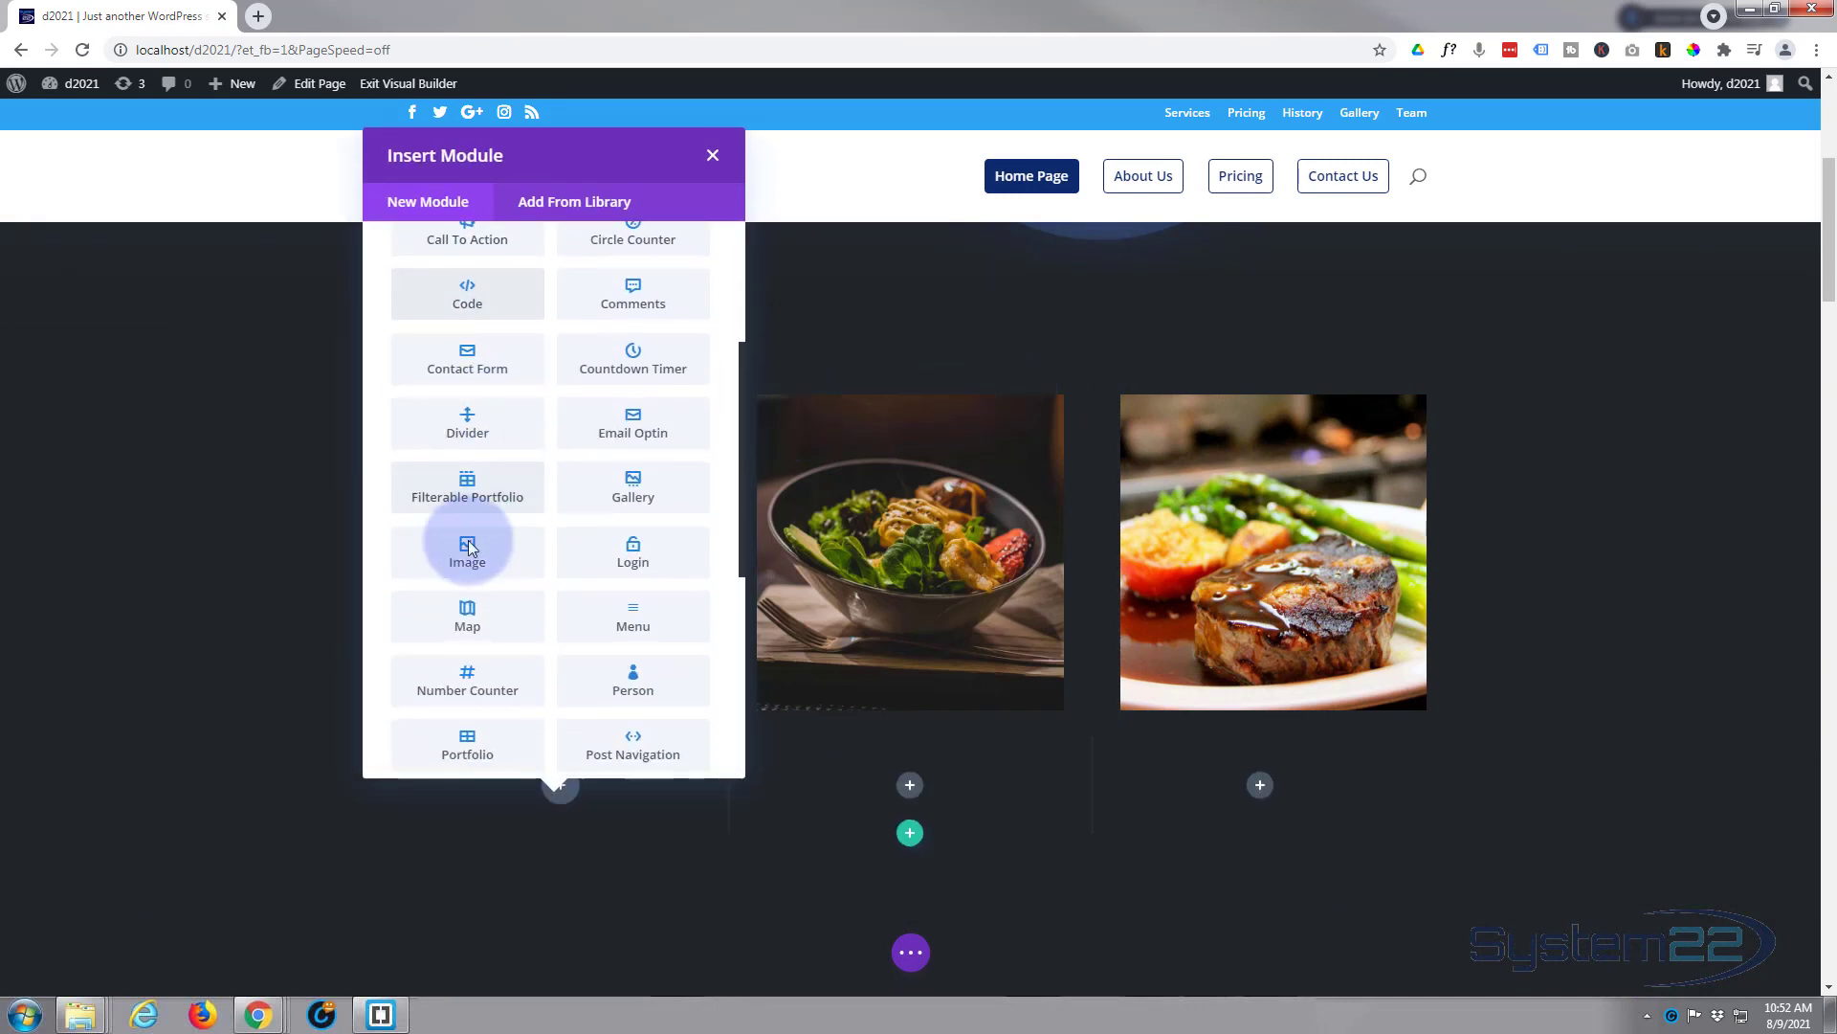
{"action": "left_click", "coordinate": [472, 547]}
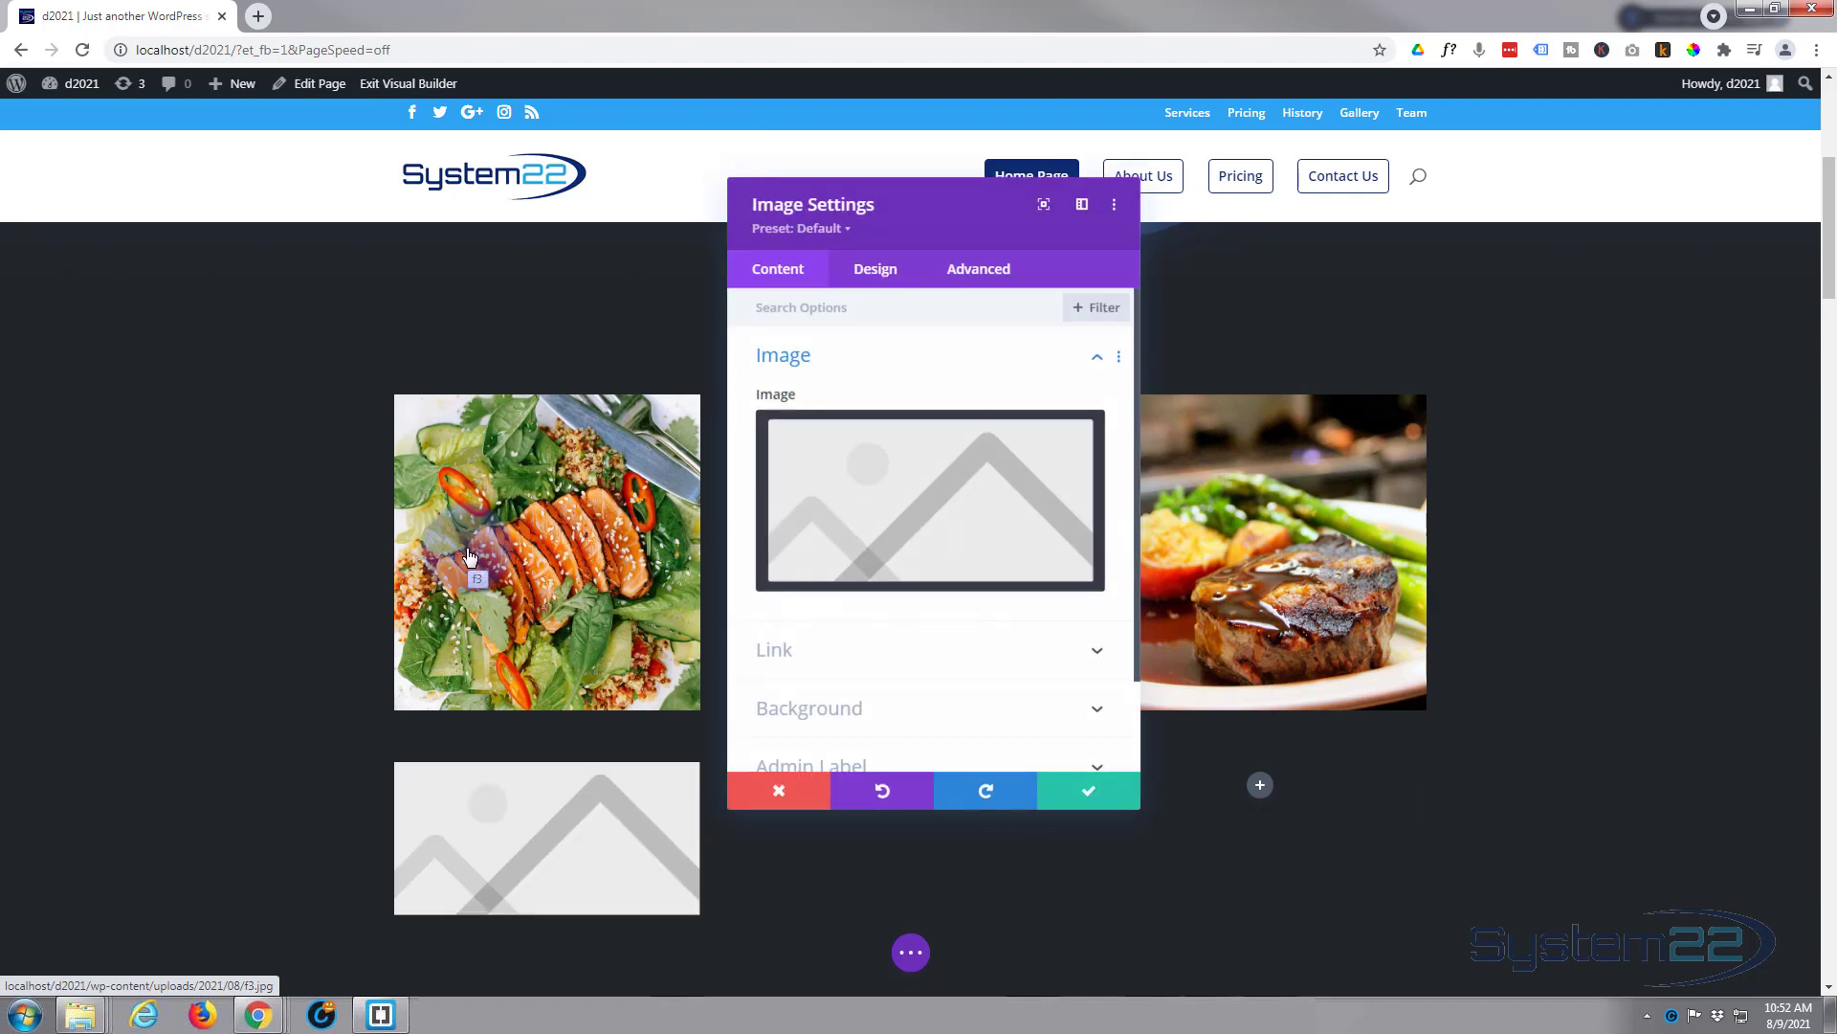
{"action": "left_click", "coordinate": [935, 515]}
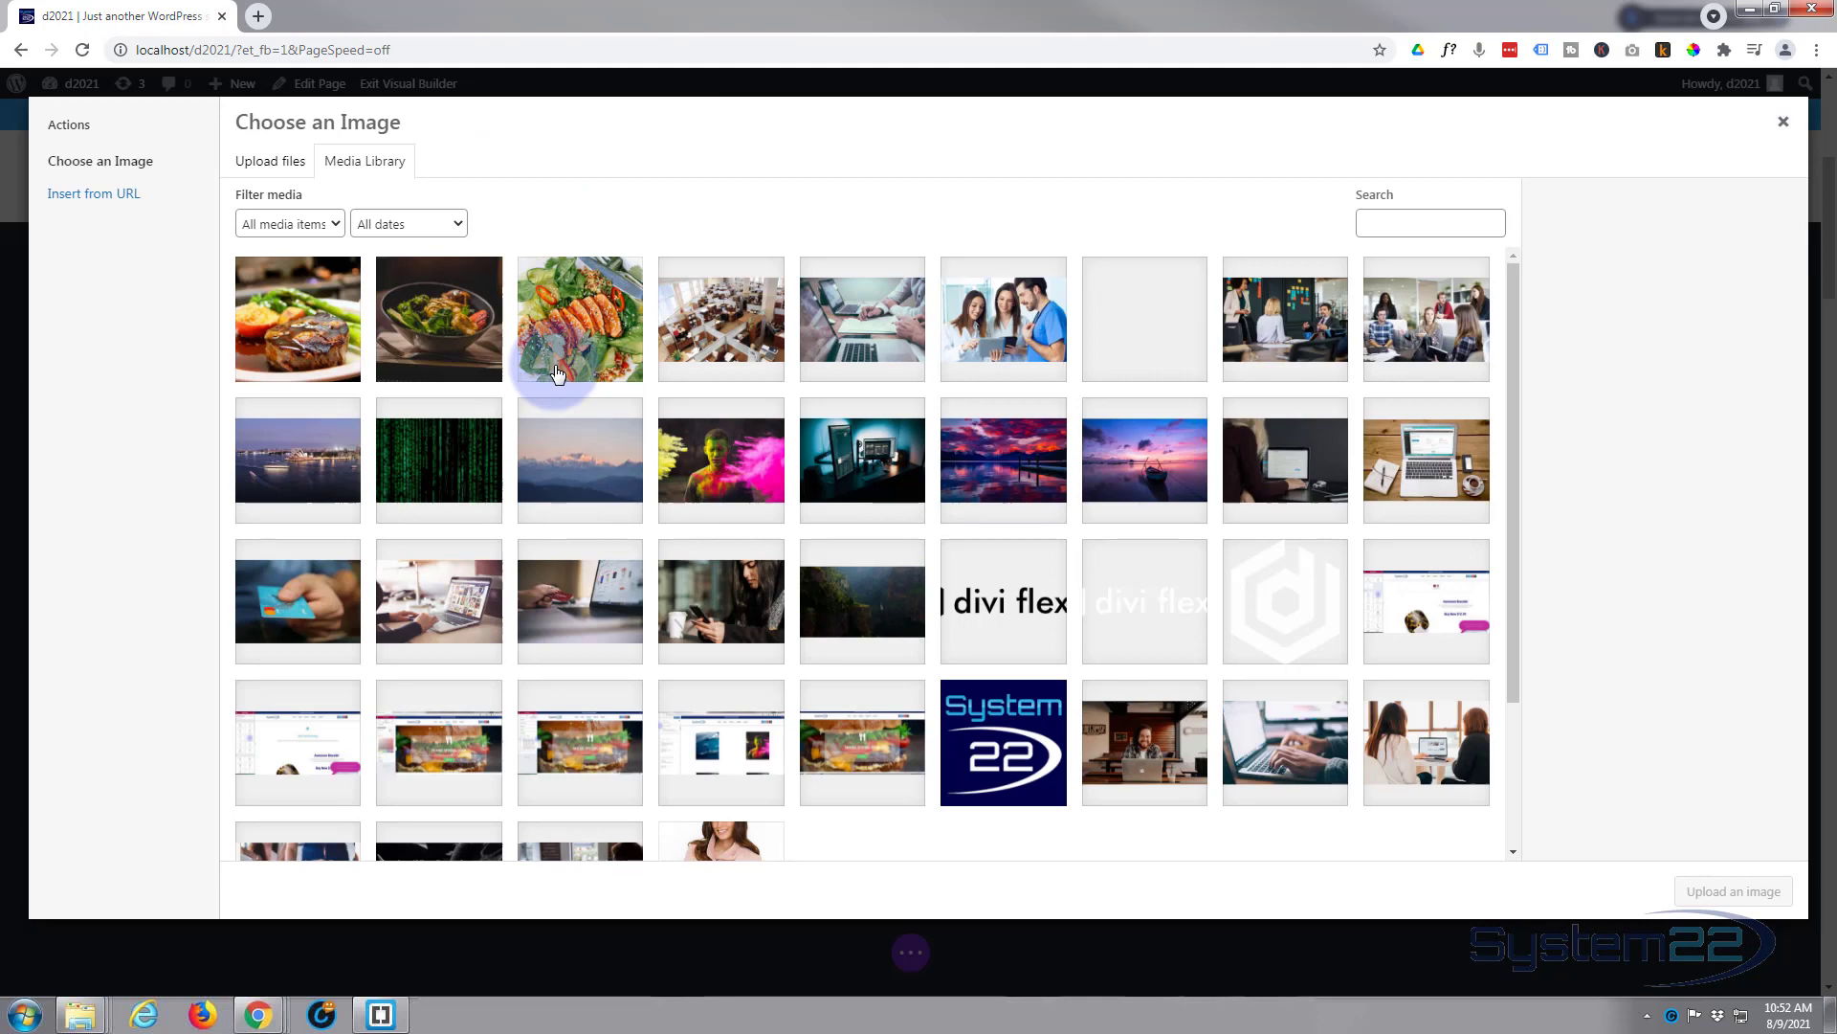
{"action": "left_click", "coordinate": [313, 346]}
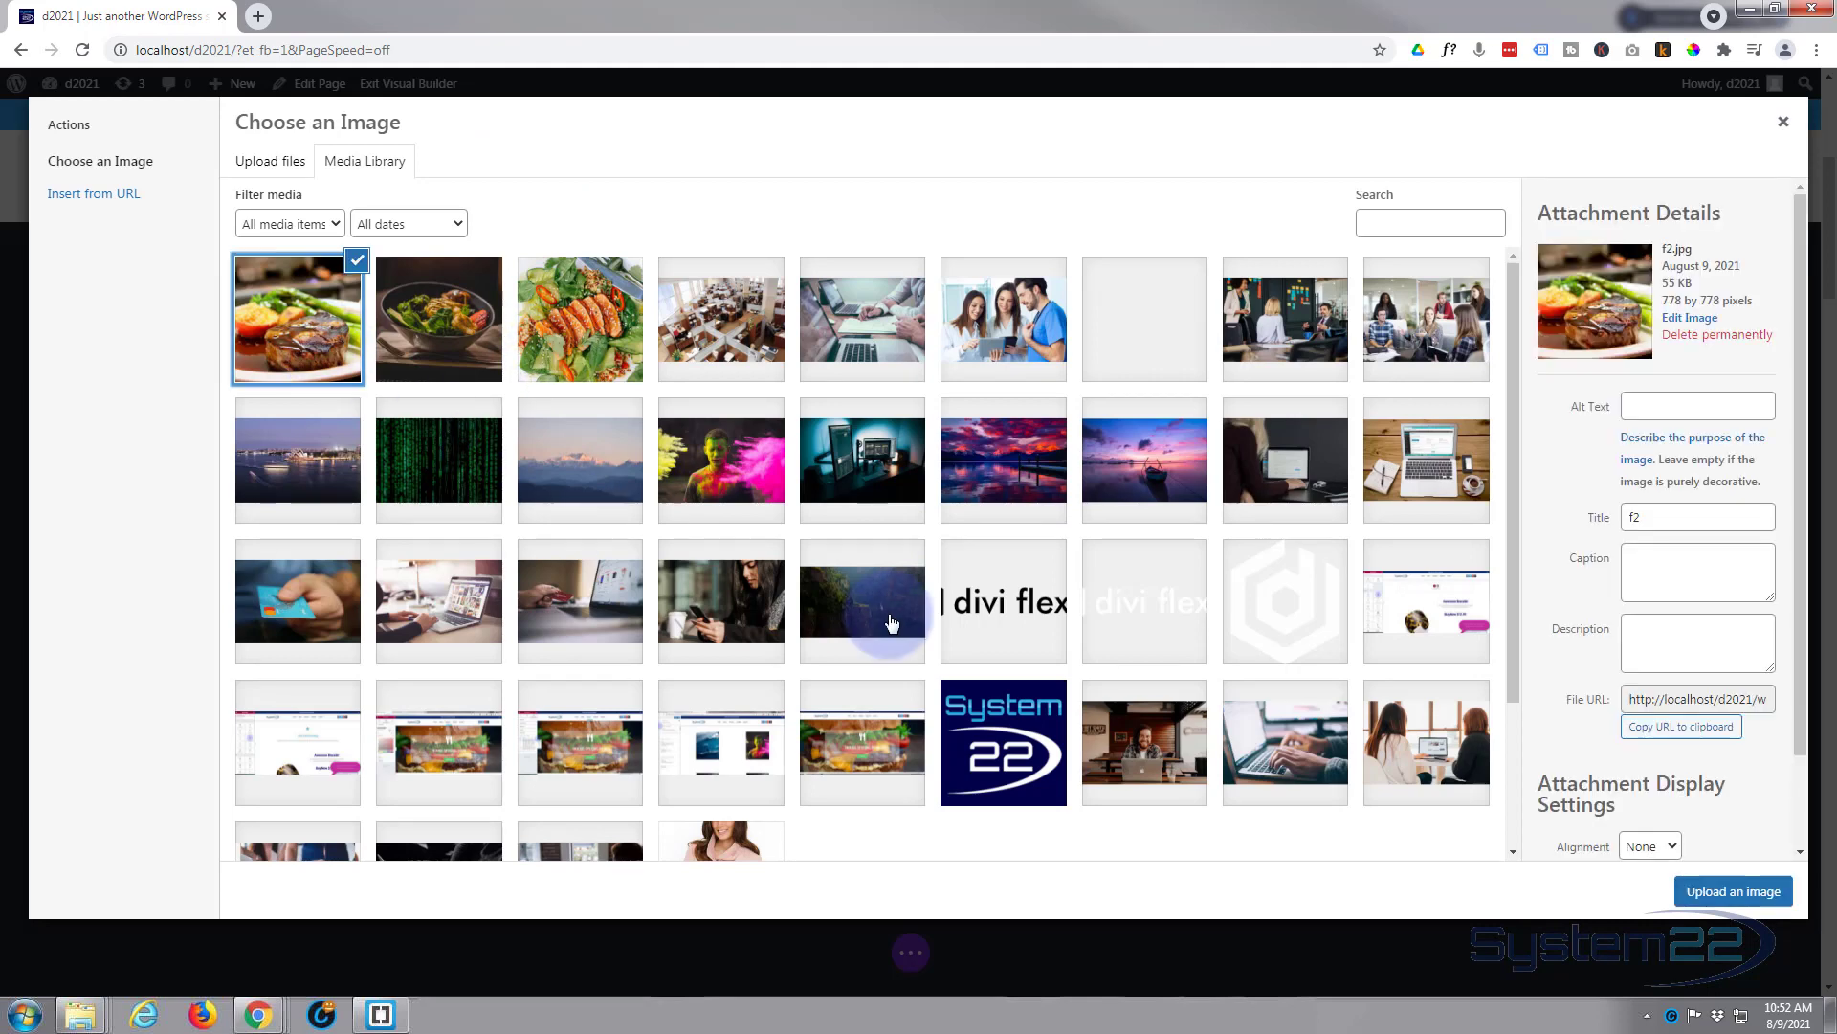
{"action": "left_click", "coordinate": [1713, 888]}
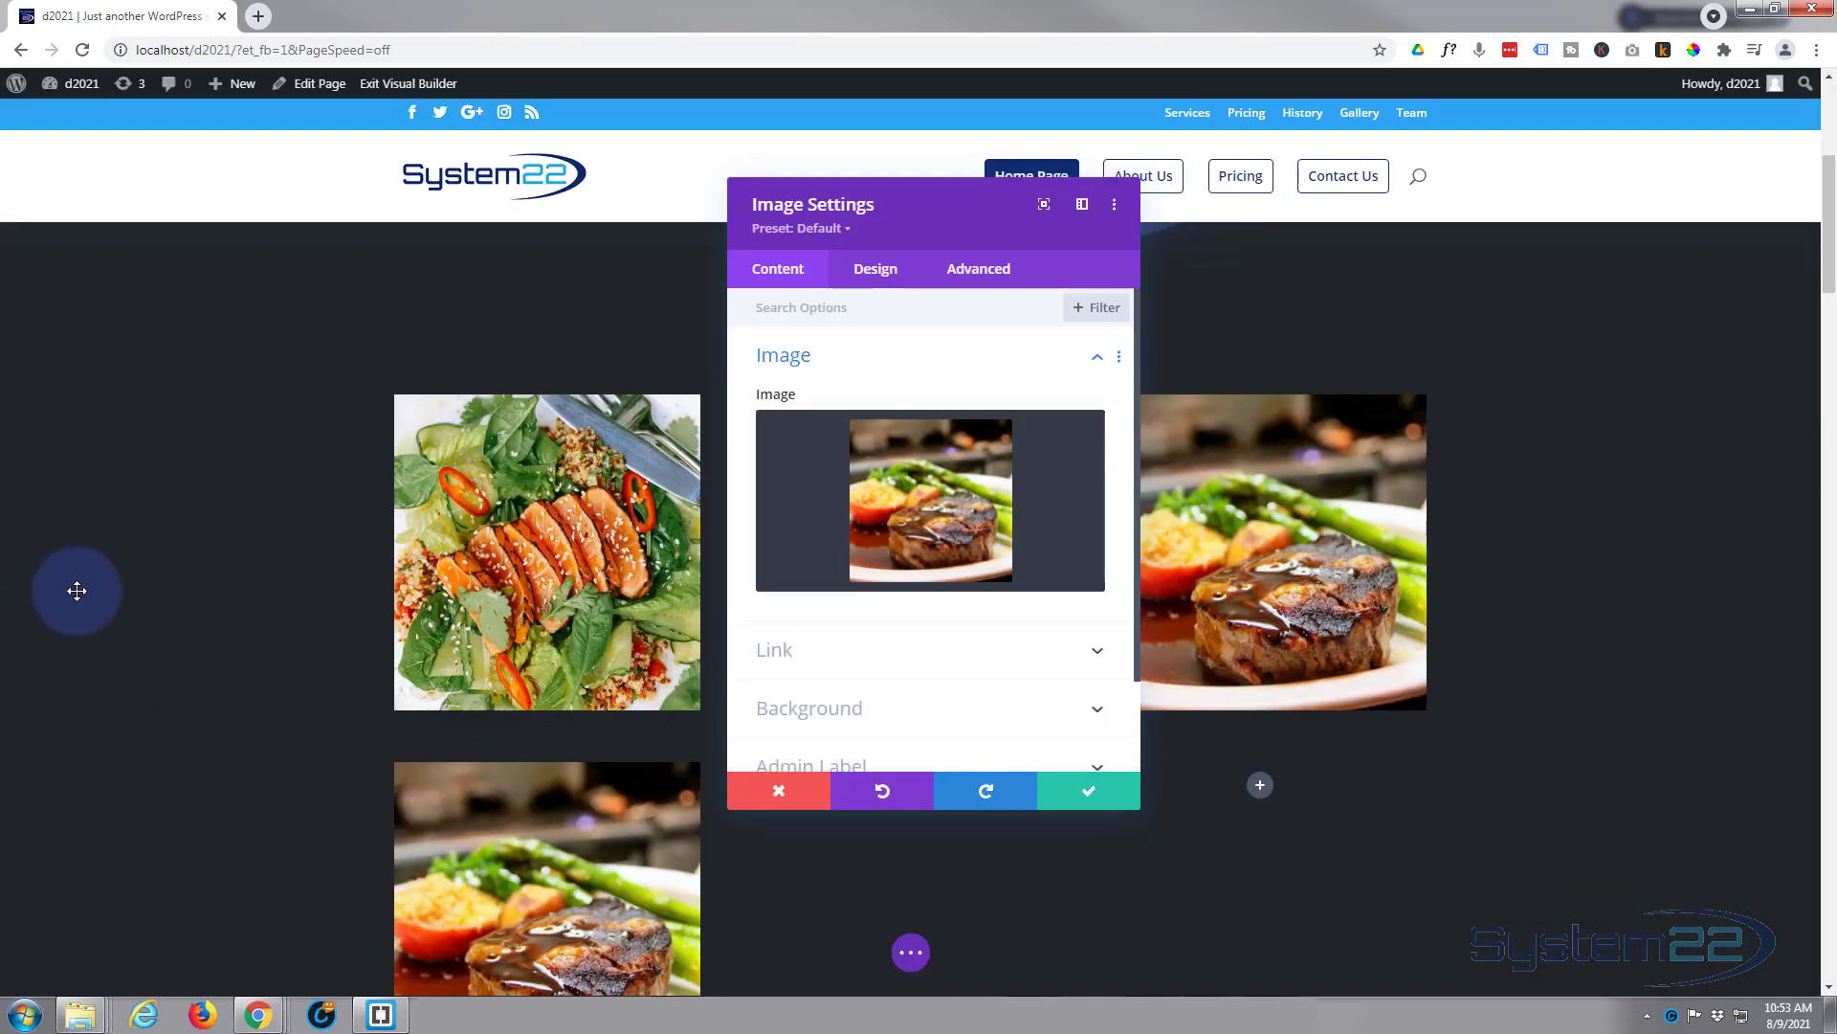
In the image's Link options, leave the link target unchanged and switch Open in Lightbox to Yes
{"action": "scroll", "coordinate": [151, 603], "scroll_direction": "down", "scroll_amount": 3}
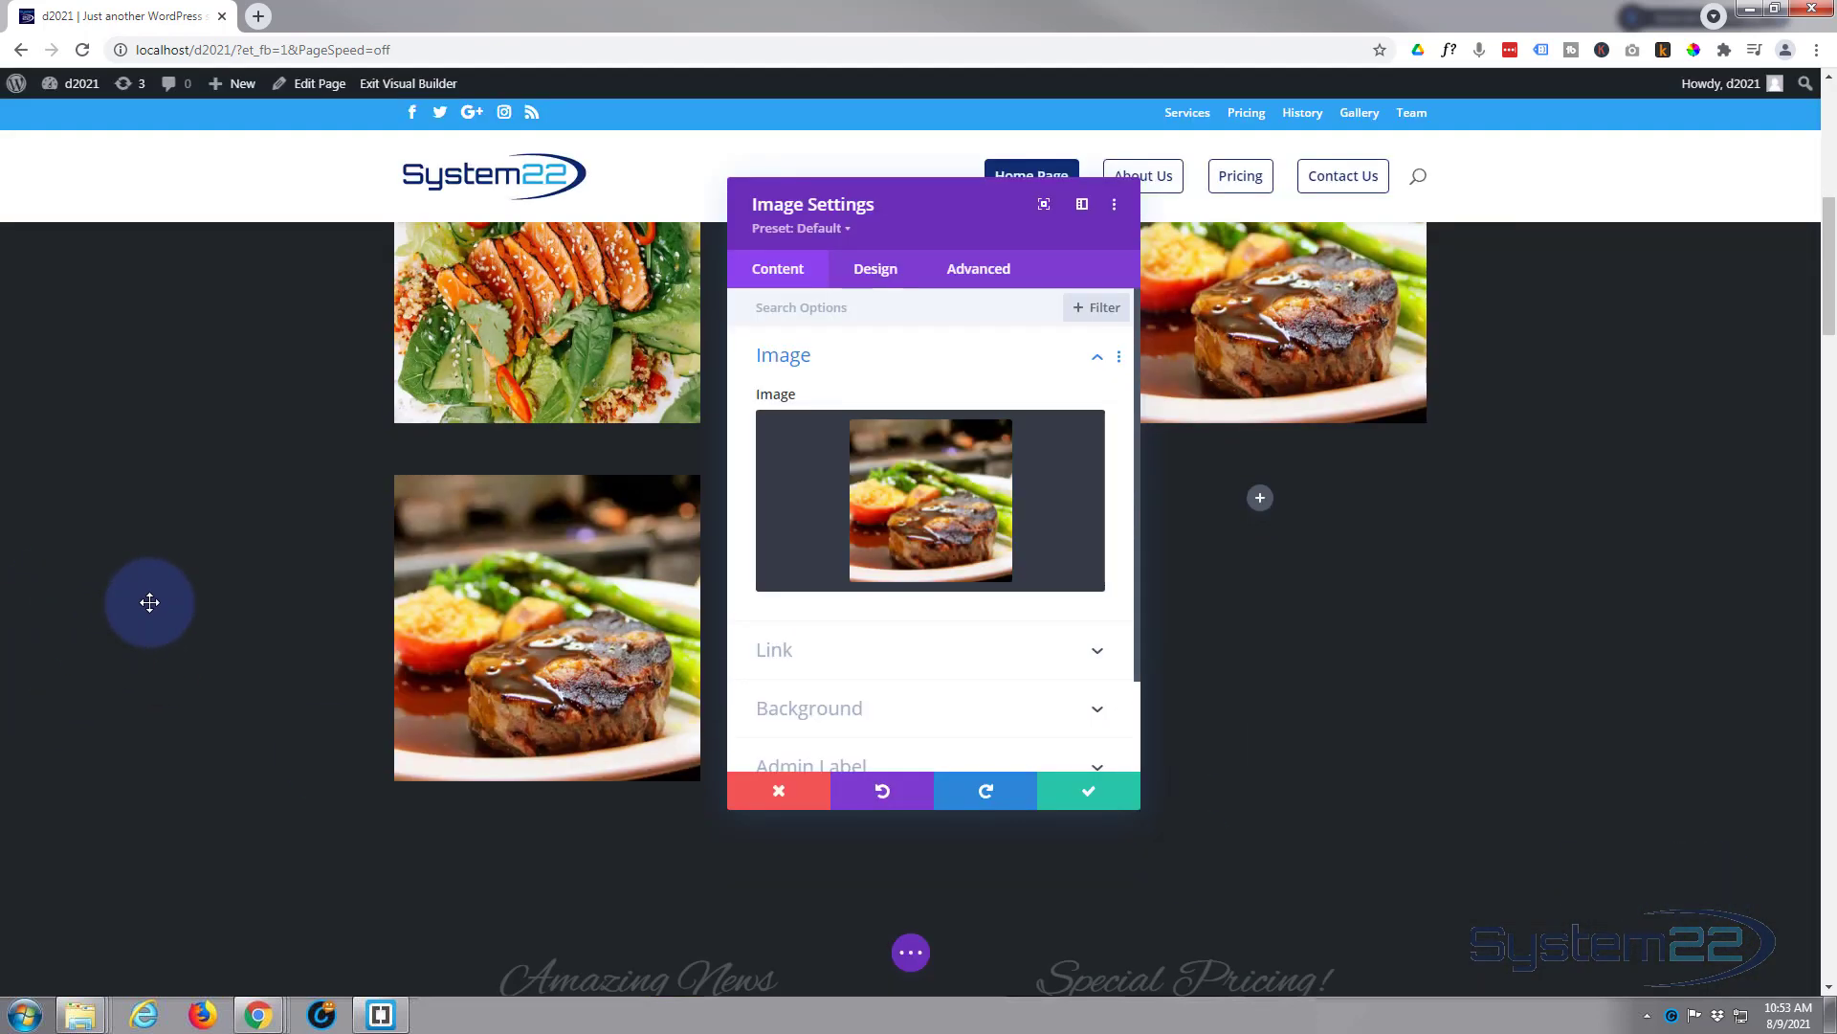
{"action": "left_click", "coordinate": [912, 660]}
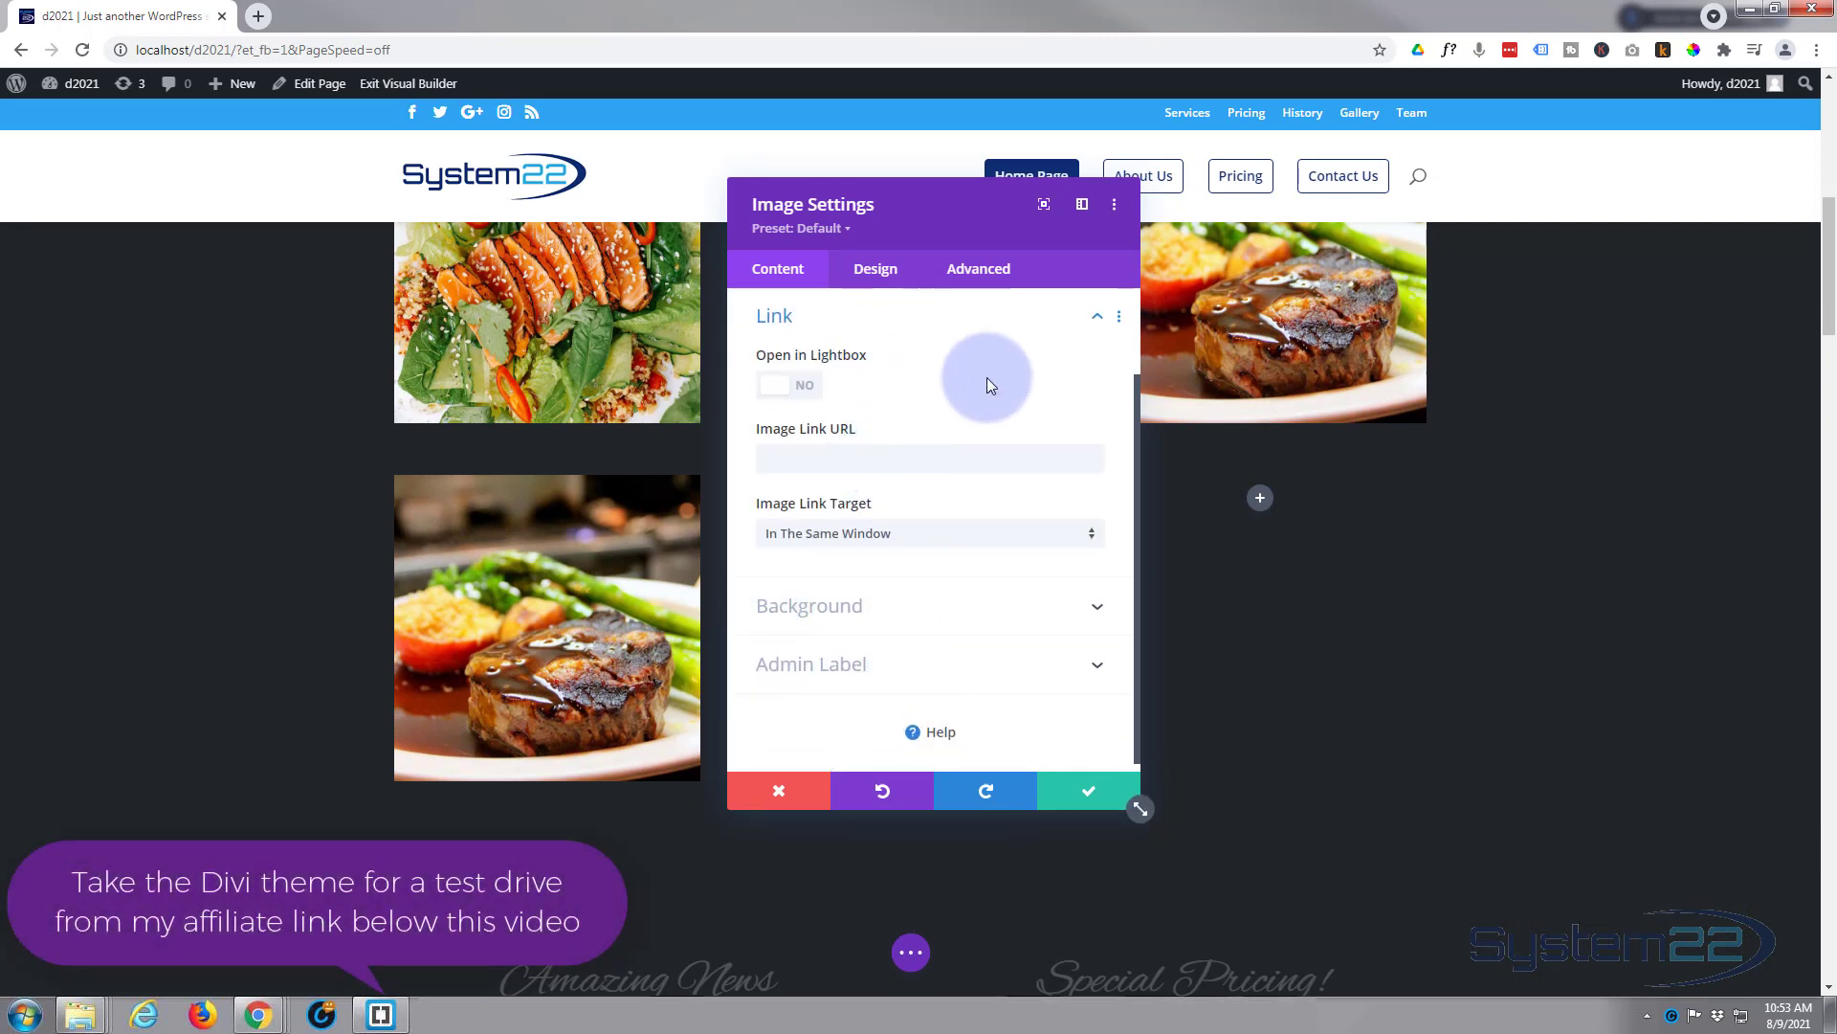
{"action": "left_click", "coordinate": [786, 453]}
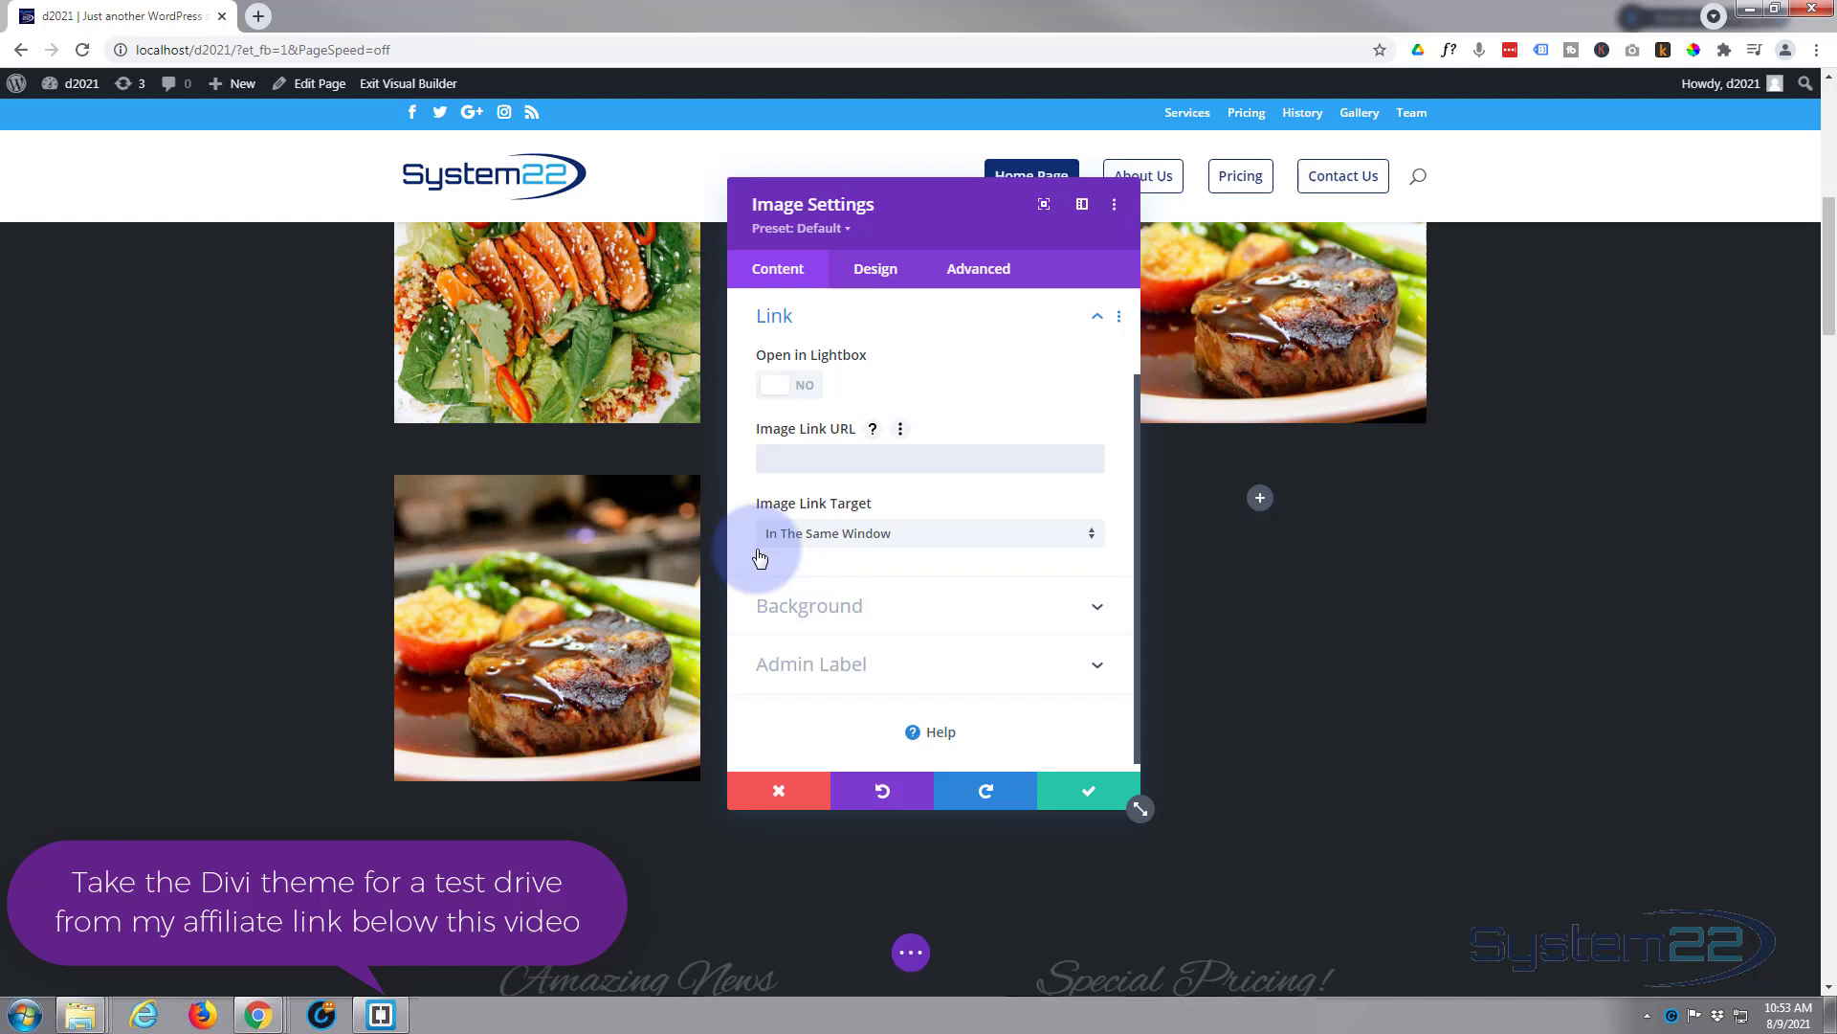
{"action": "left_click", "coordinate": [865, 533]}
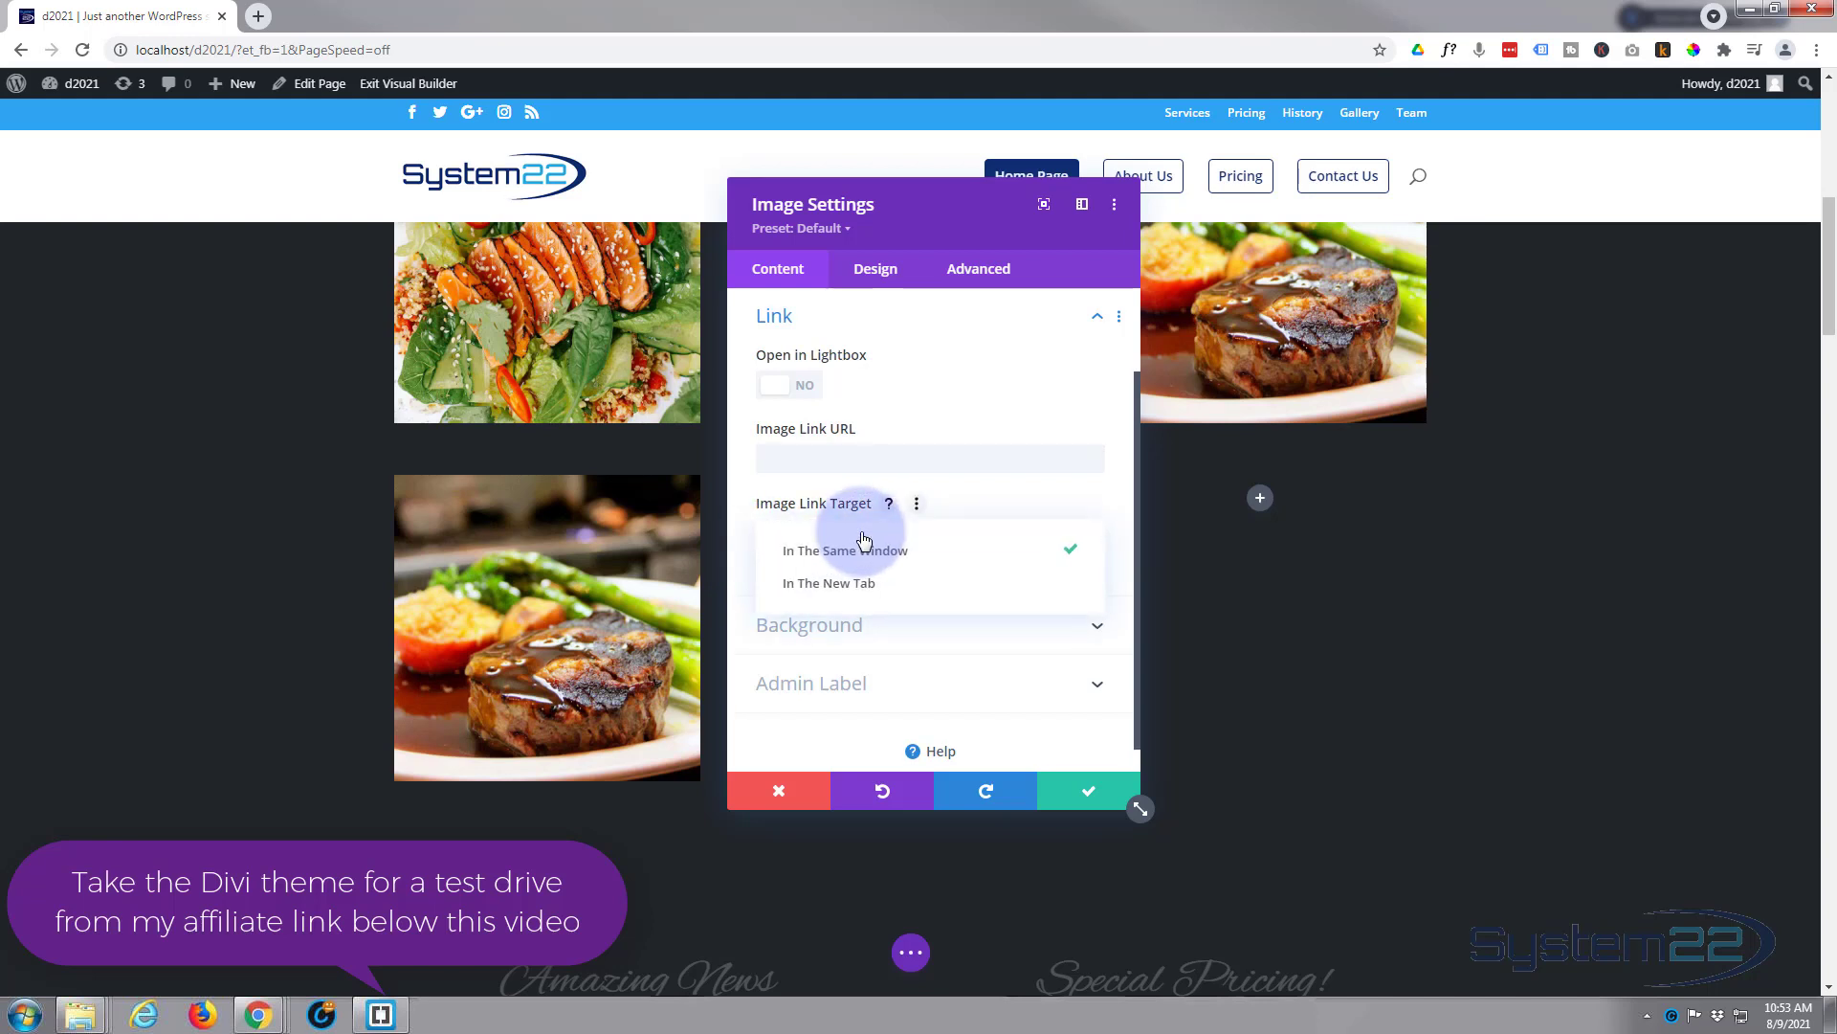
{"action": "left_click", "coordinate": [799, 585]}
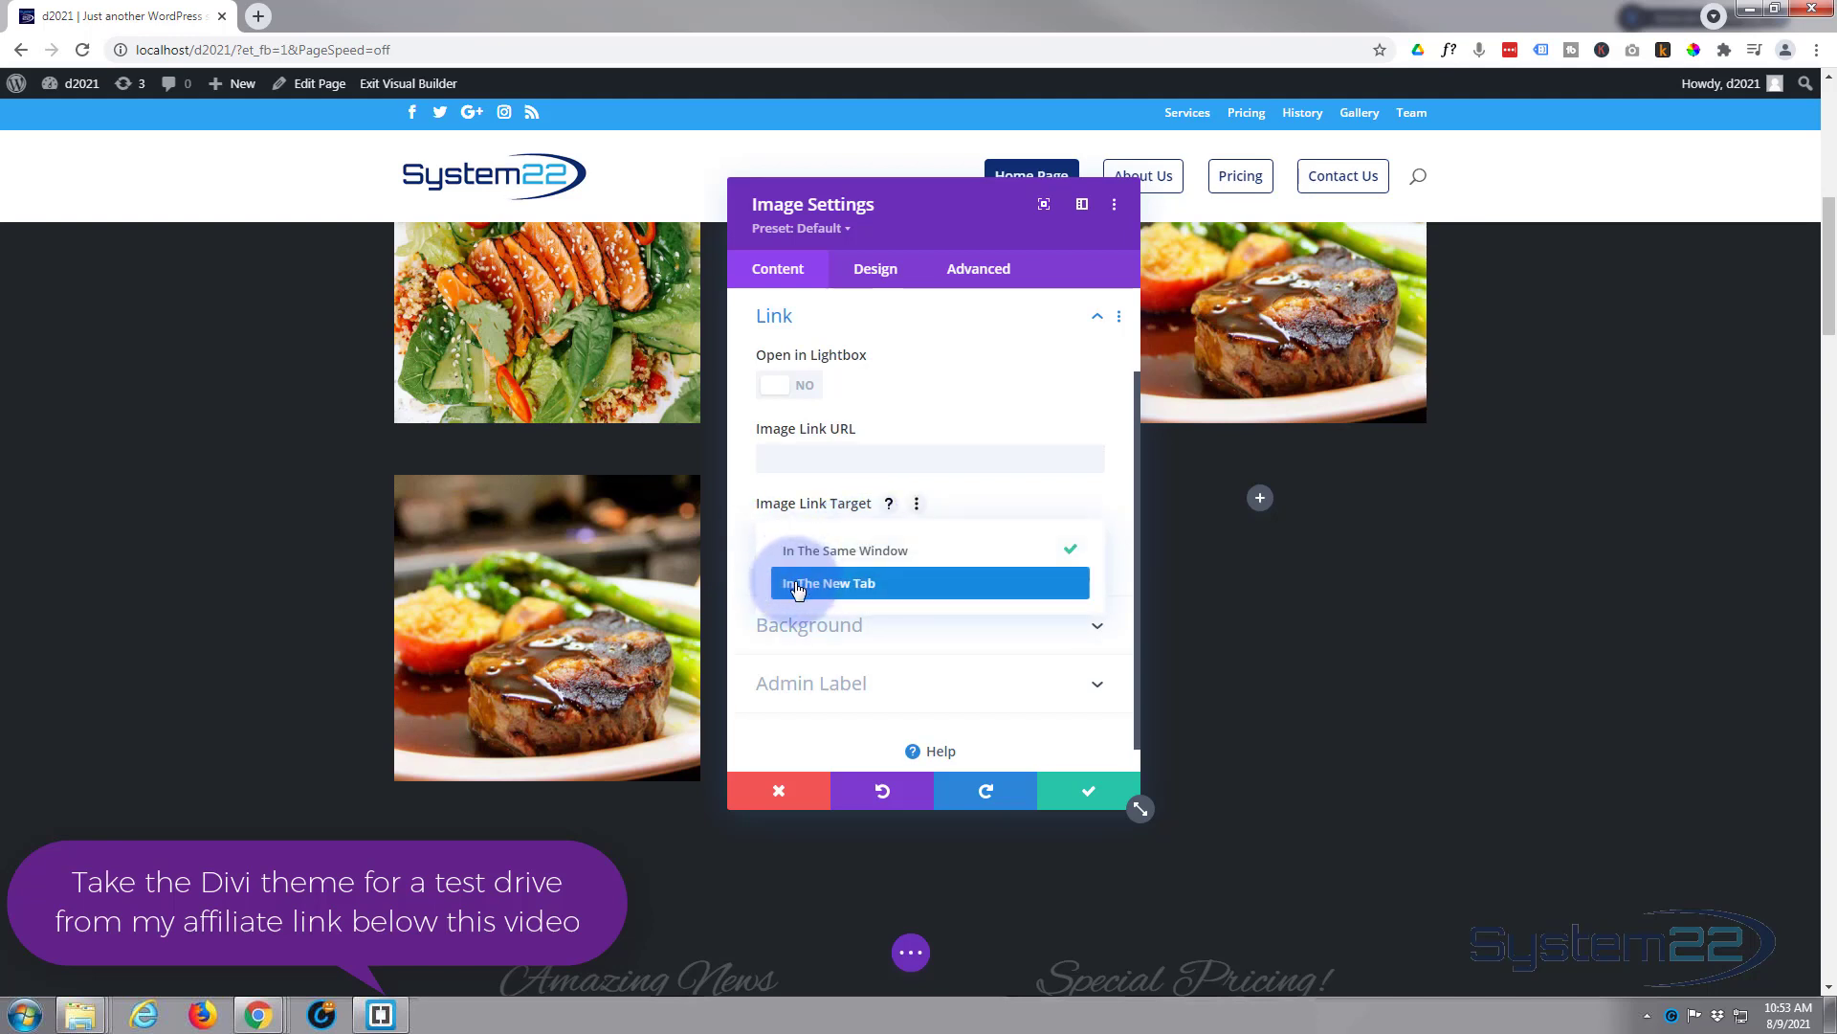
{"action": "left_click", "coordinate": [738, 559]}
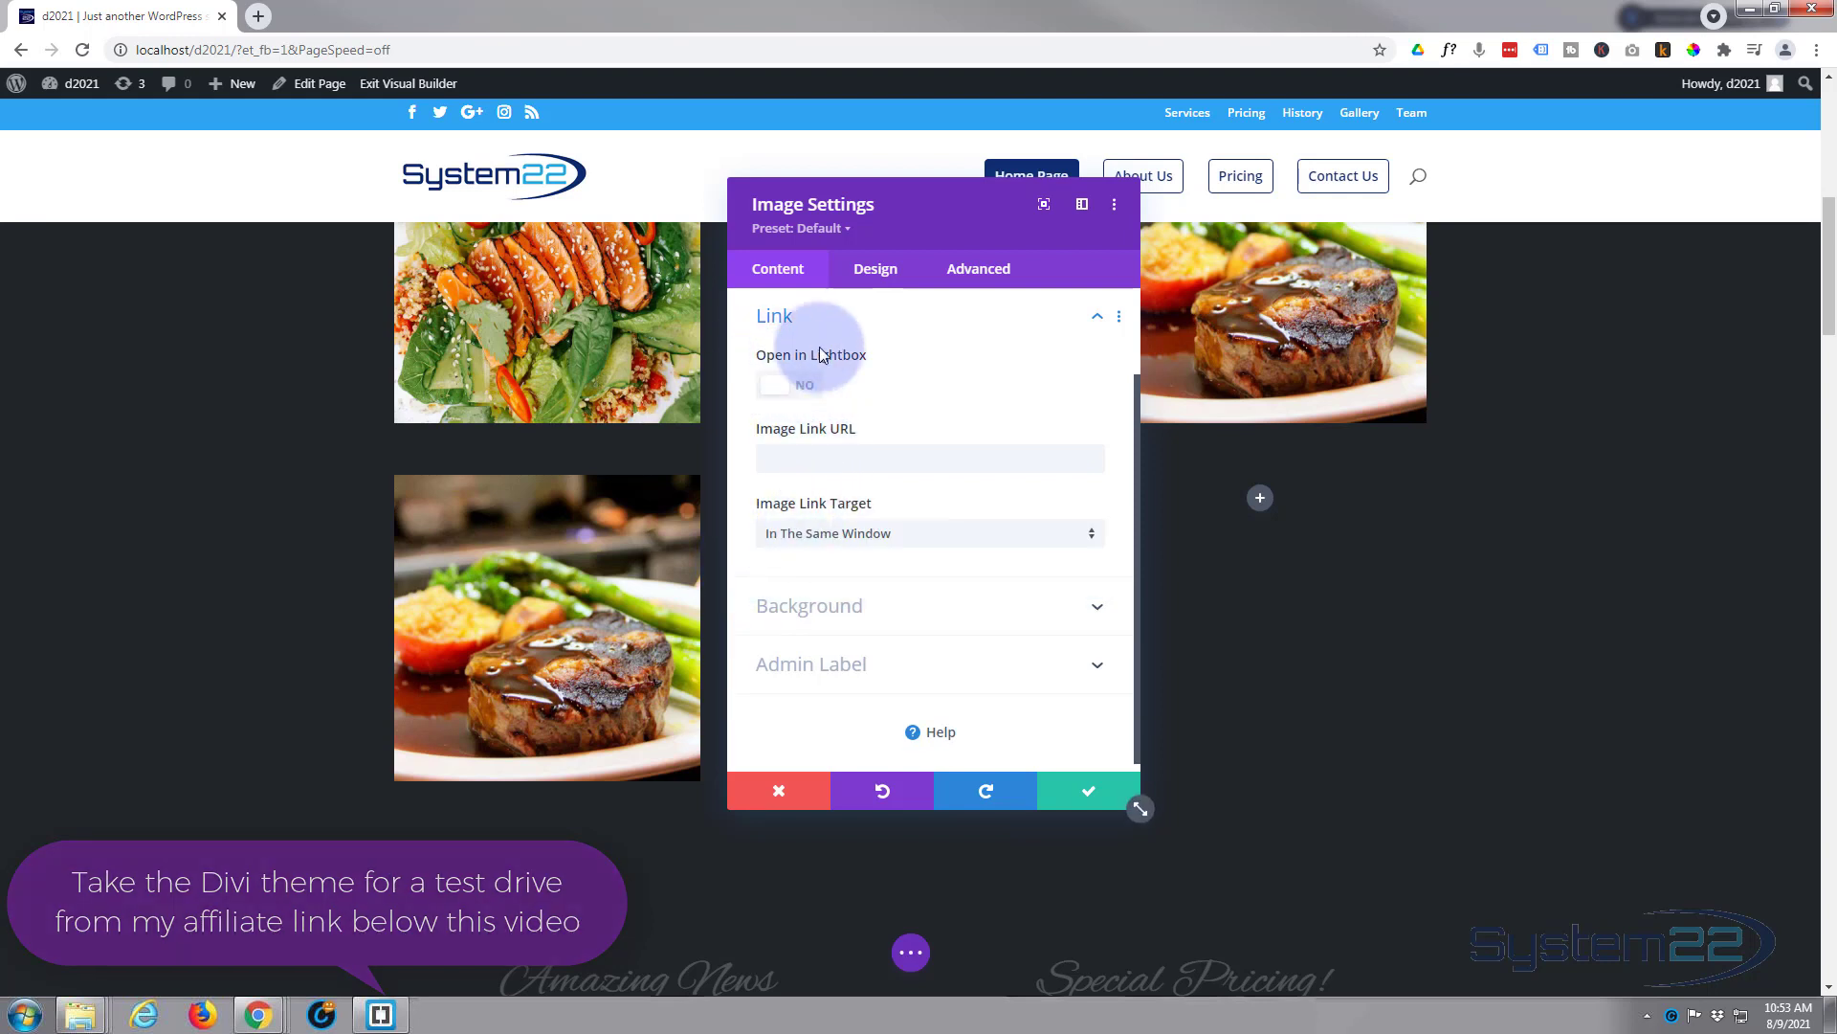
{"action": "left_click", "coordinate": [806, 386]}
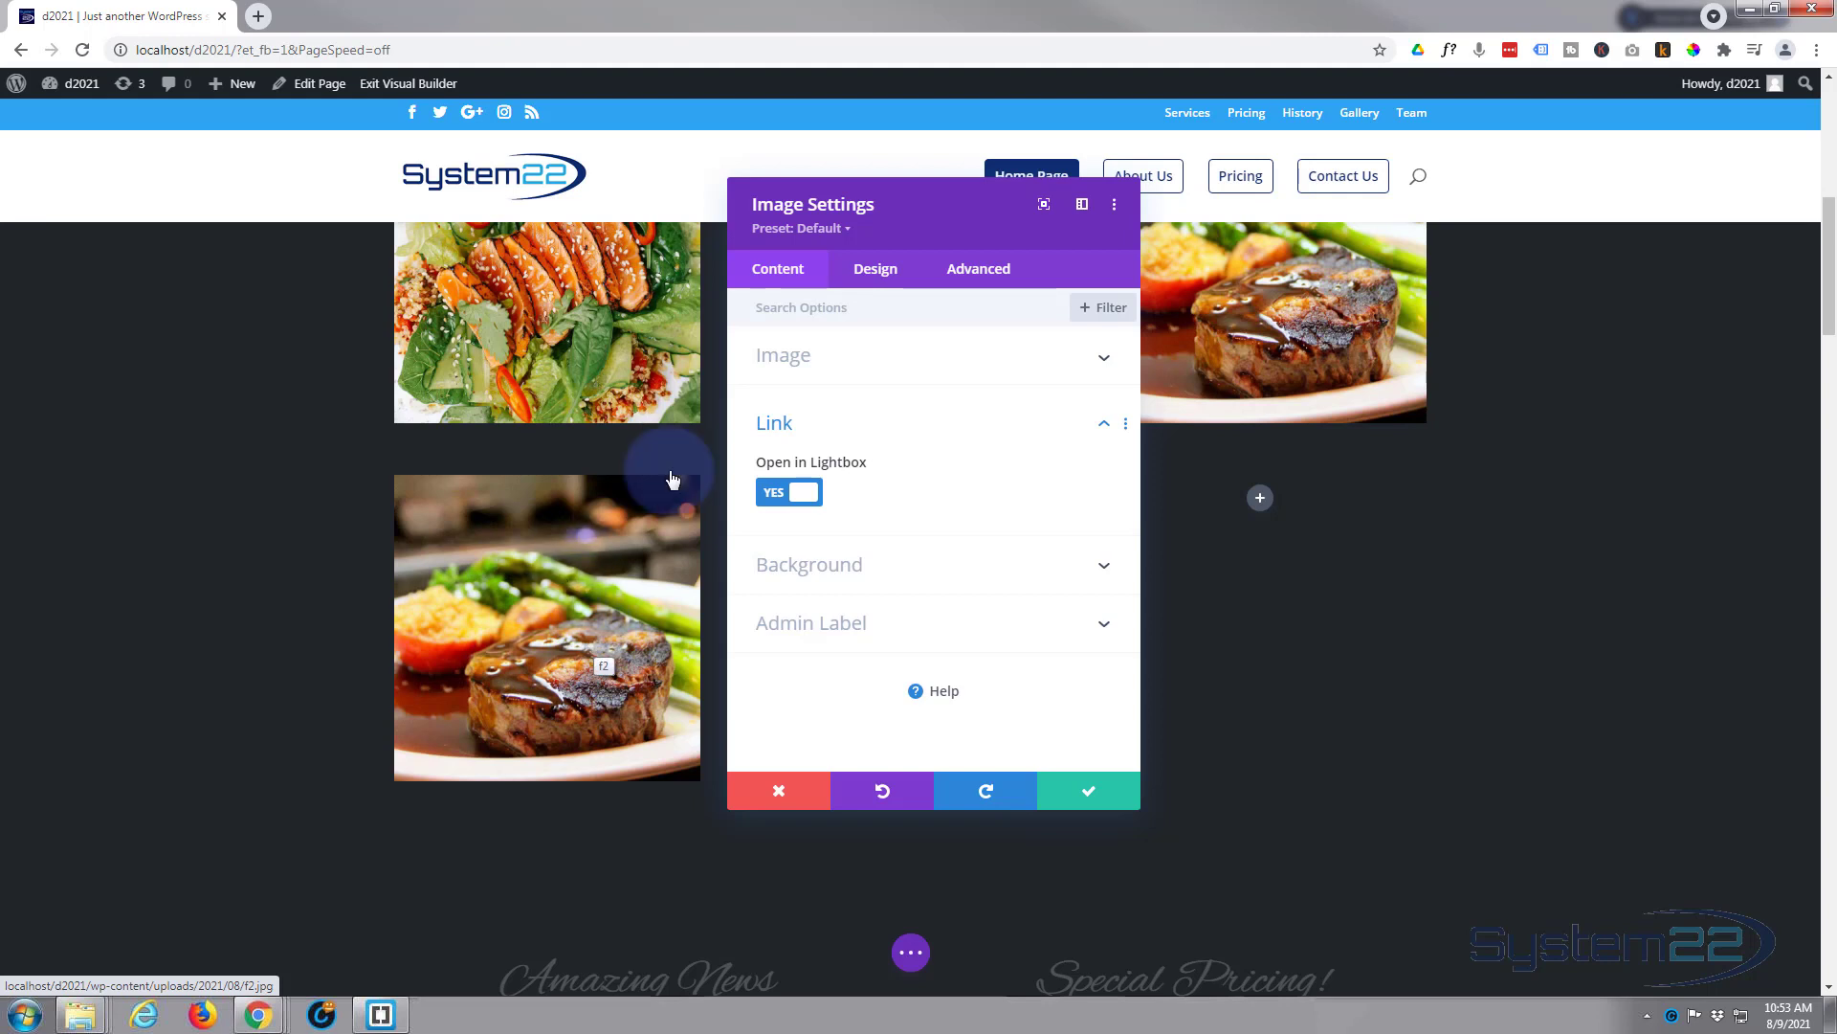
Open the image's Design options and expand the Transform settings
{"action": "left_click", "coordinate": [886, 277]}
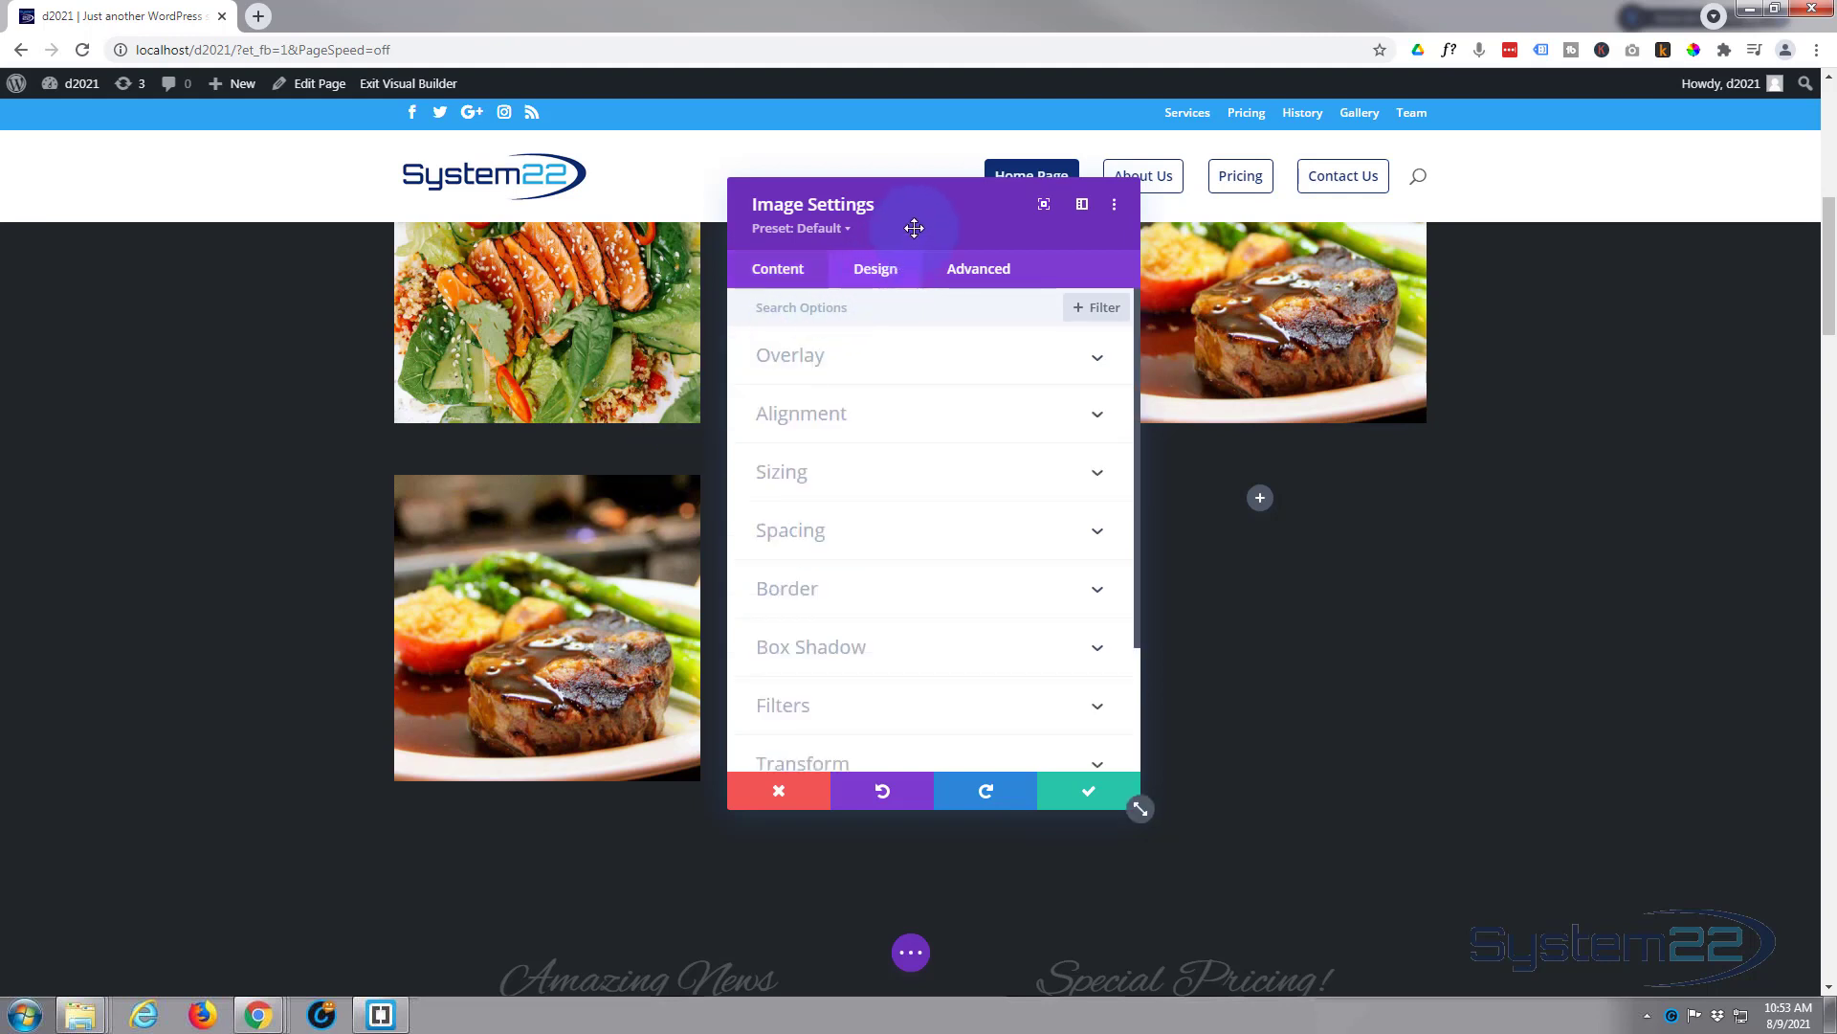
{"action": "left_click_drag", "start_coordinate": [924, 220], "coordinate": [1002, 199]}
{"action": "scroll", "coordinate": [998, 517], "scroll_direction": "down", "scroll_amount": 2}
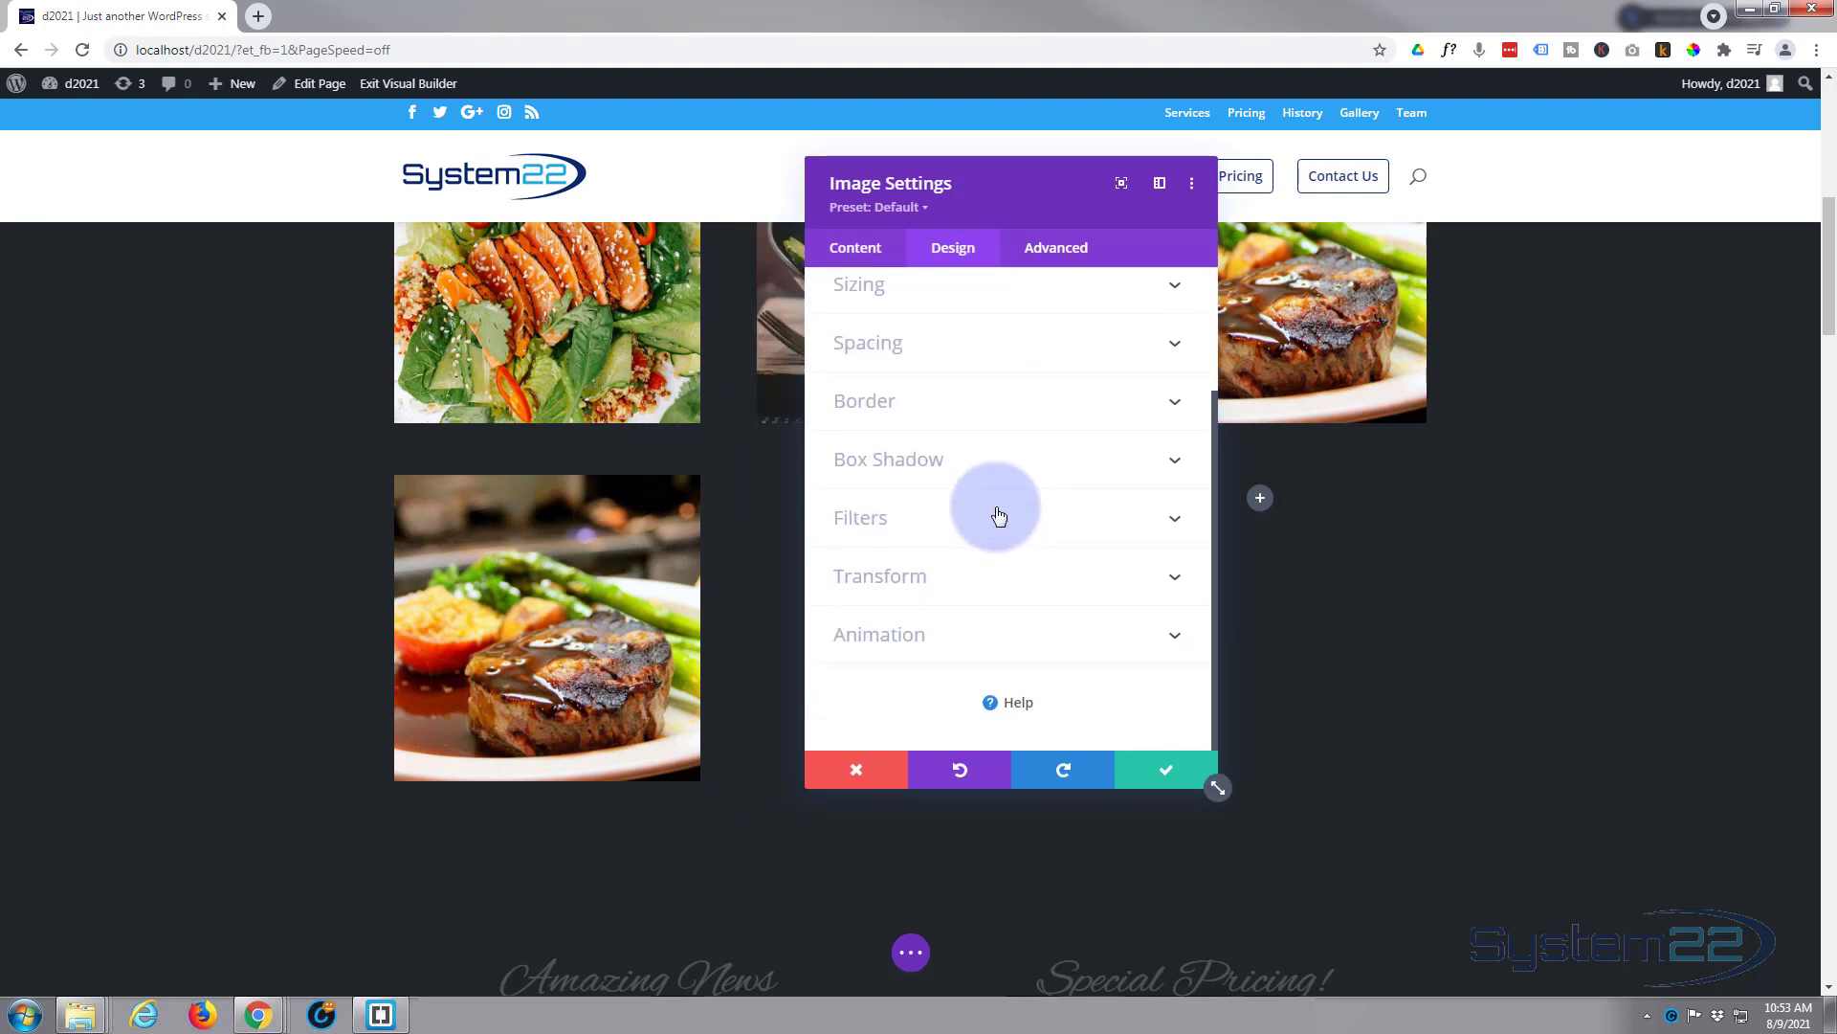
{"action": "left_click", "coordinate": [983, 586]}
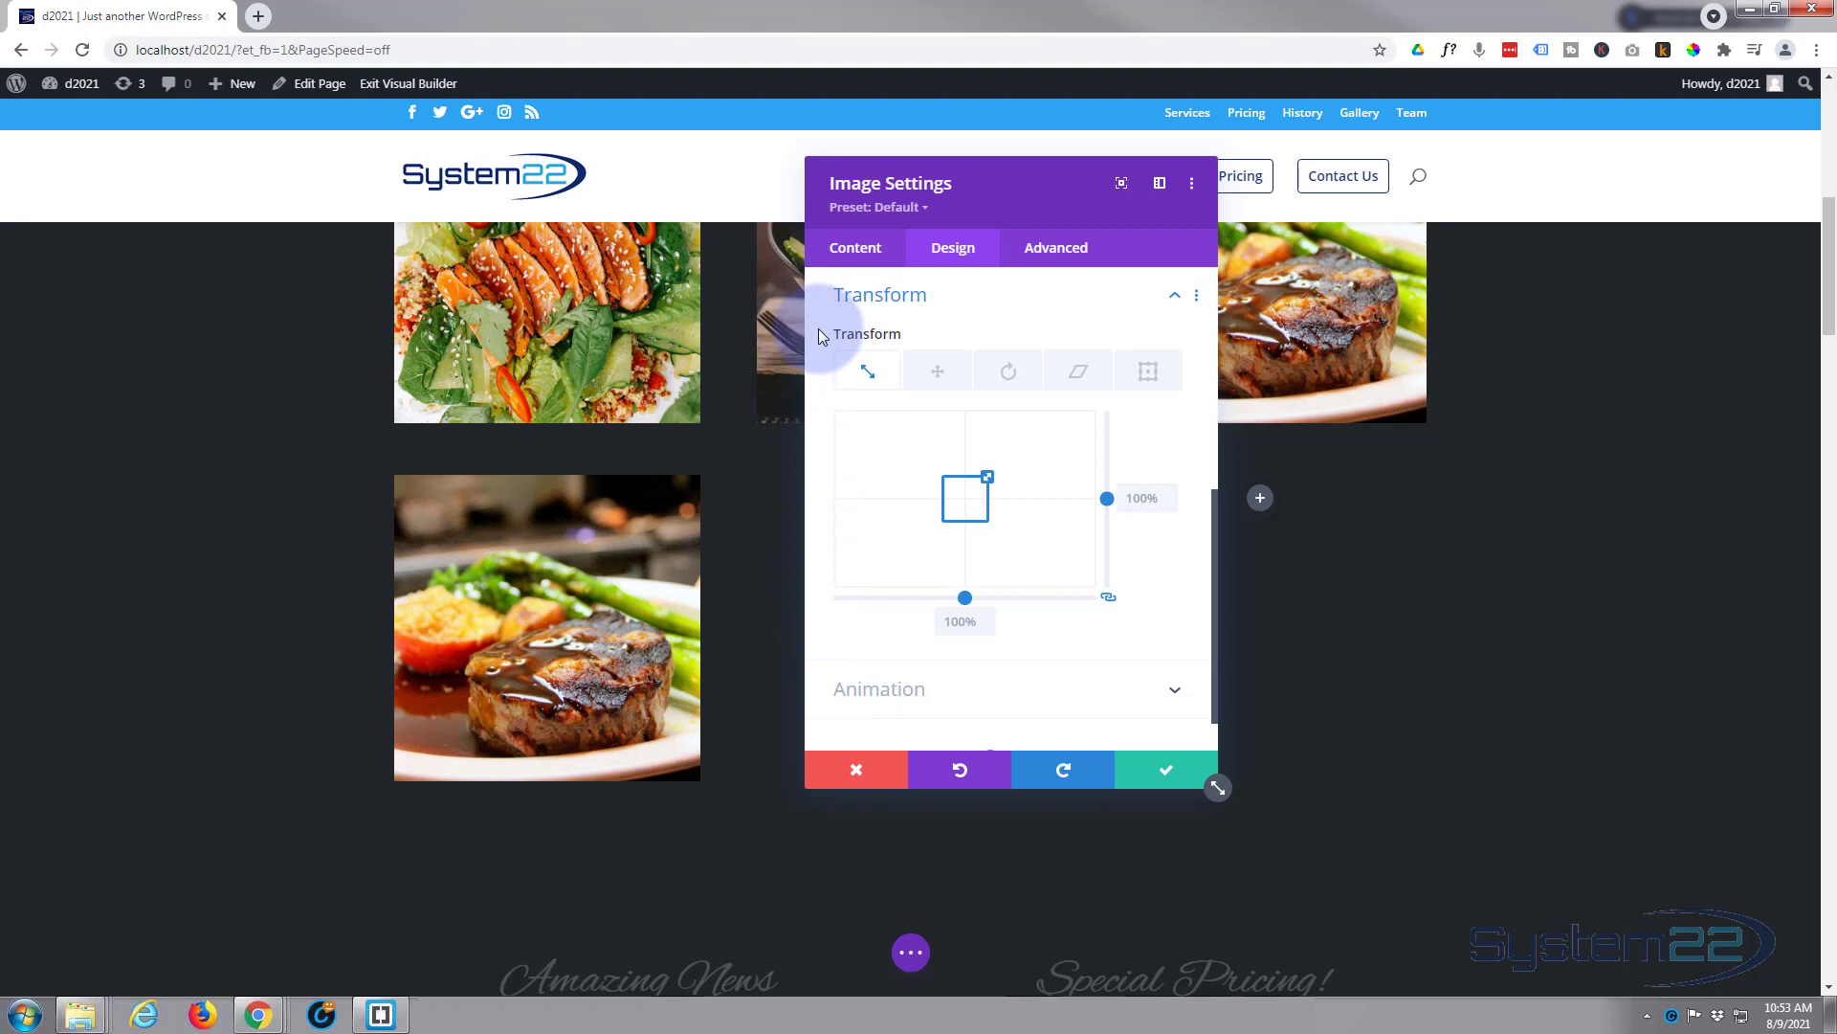
Set the hover Transform scale to 200%, leaving the desktop scale at 100%
{"action": "mouse_move", "coordinate": [861, 333]}
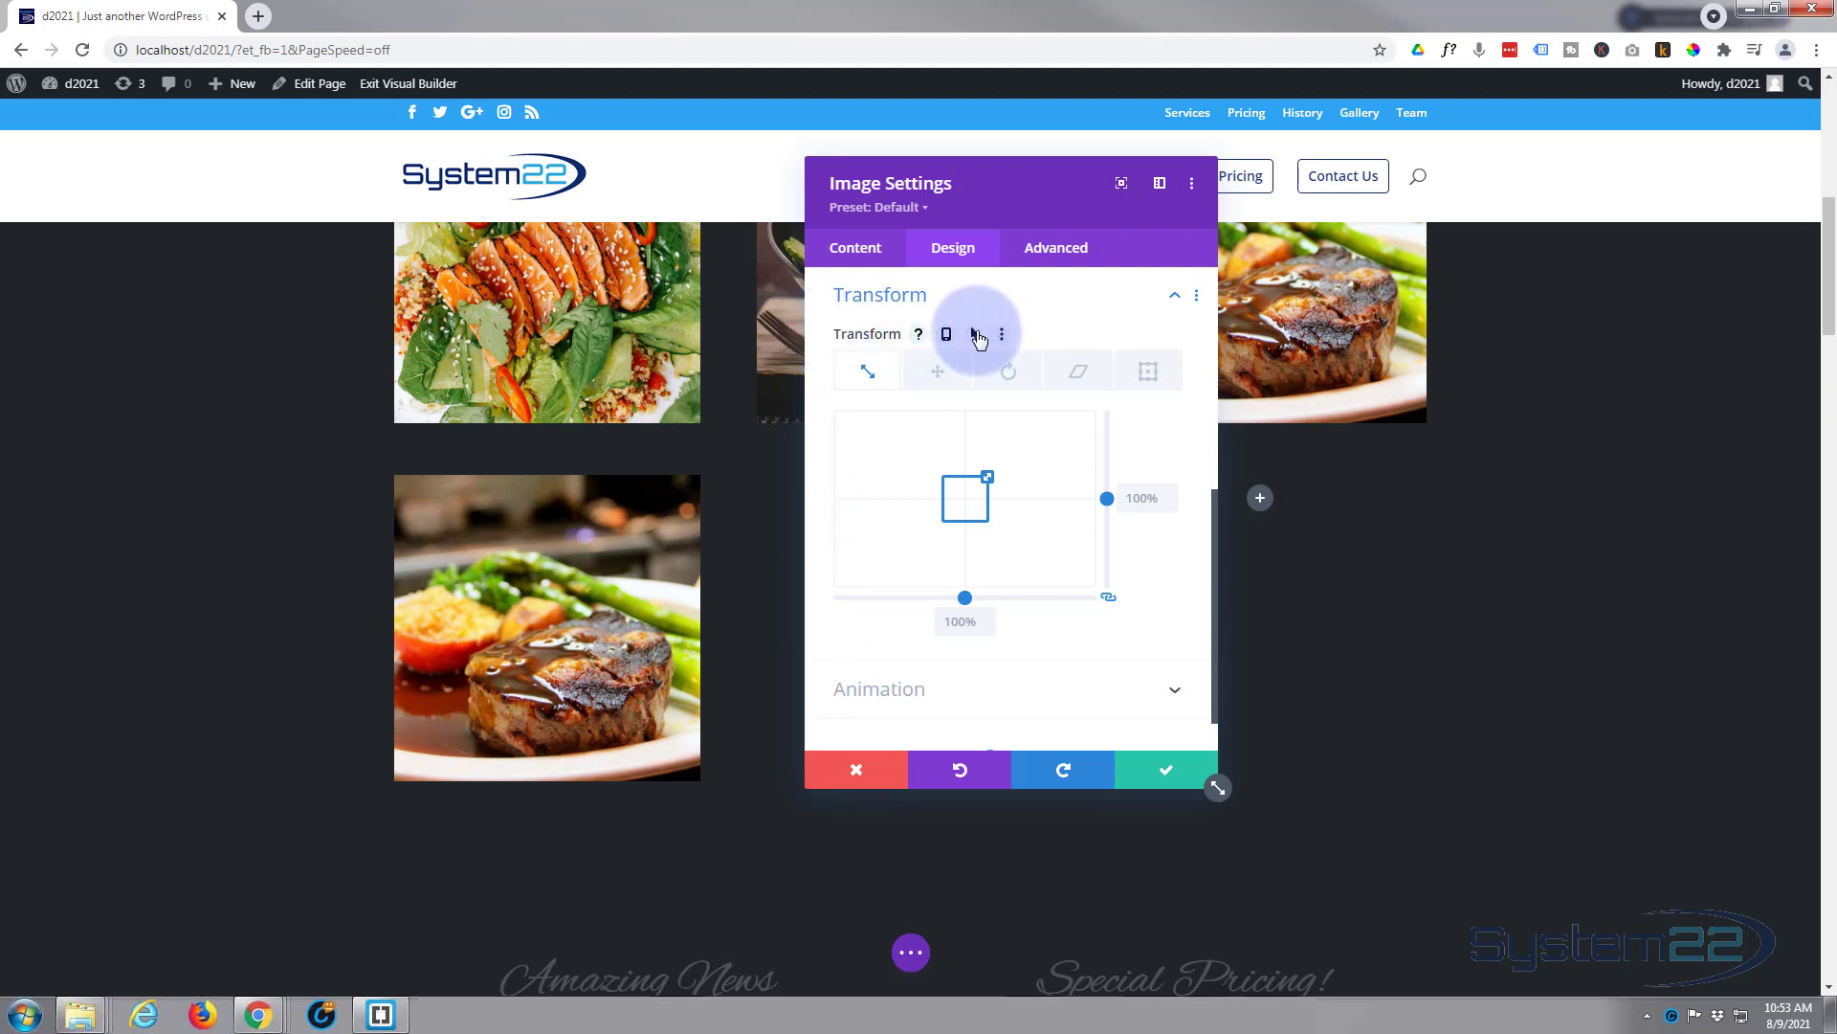
{"action": "left_click", "coordinate": [978, 336]}
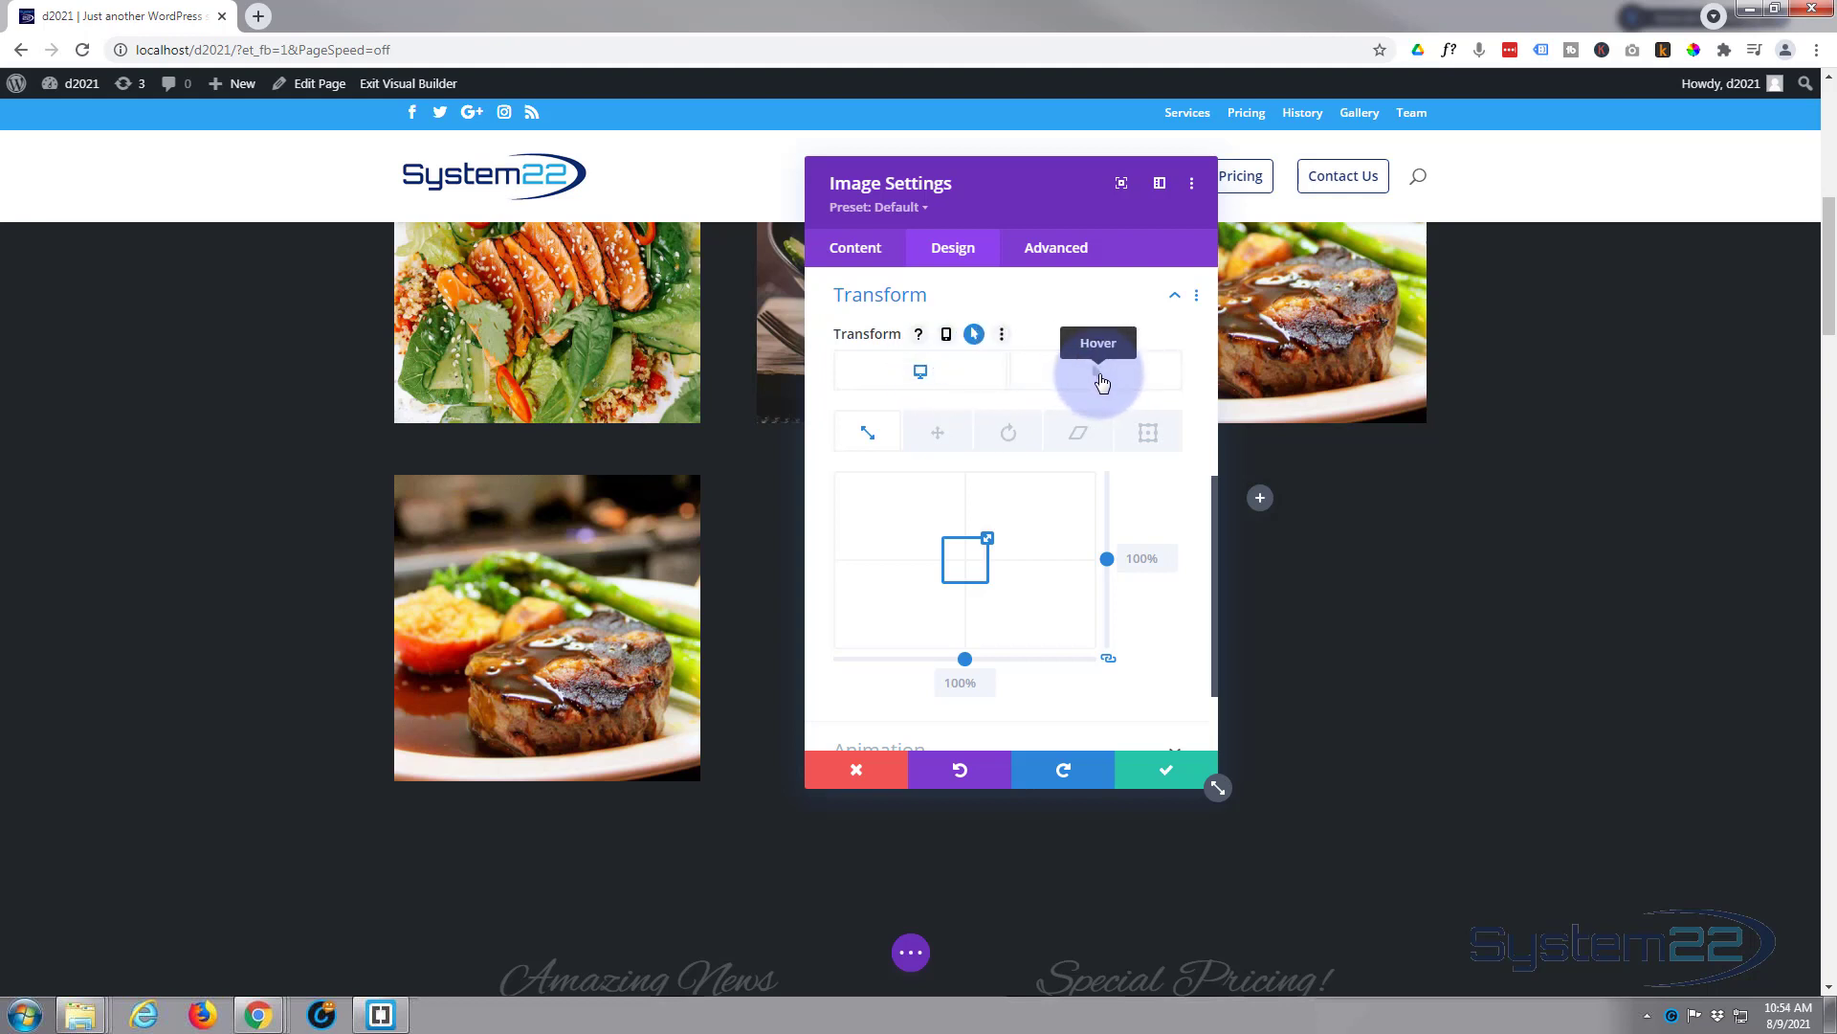
{"action": "left_click", "coordinate": [1100, 379]}
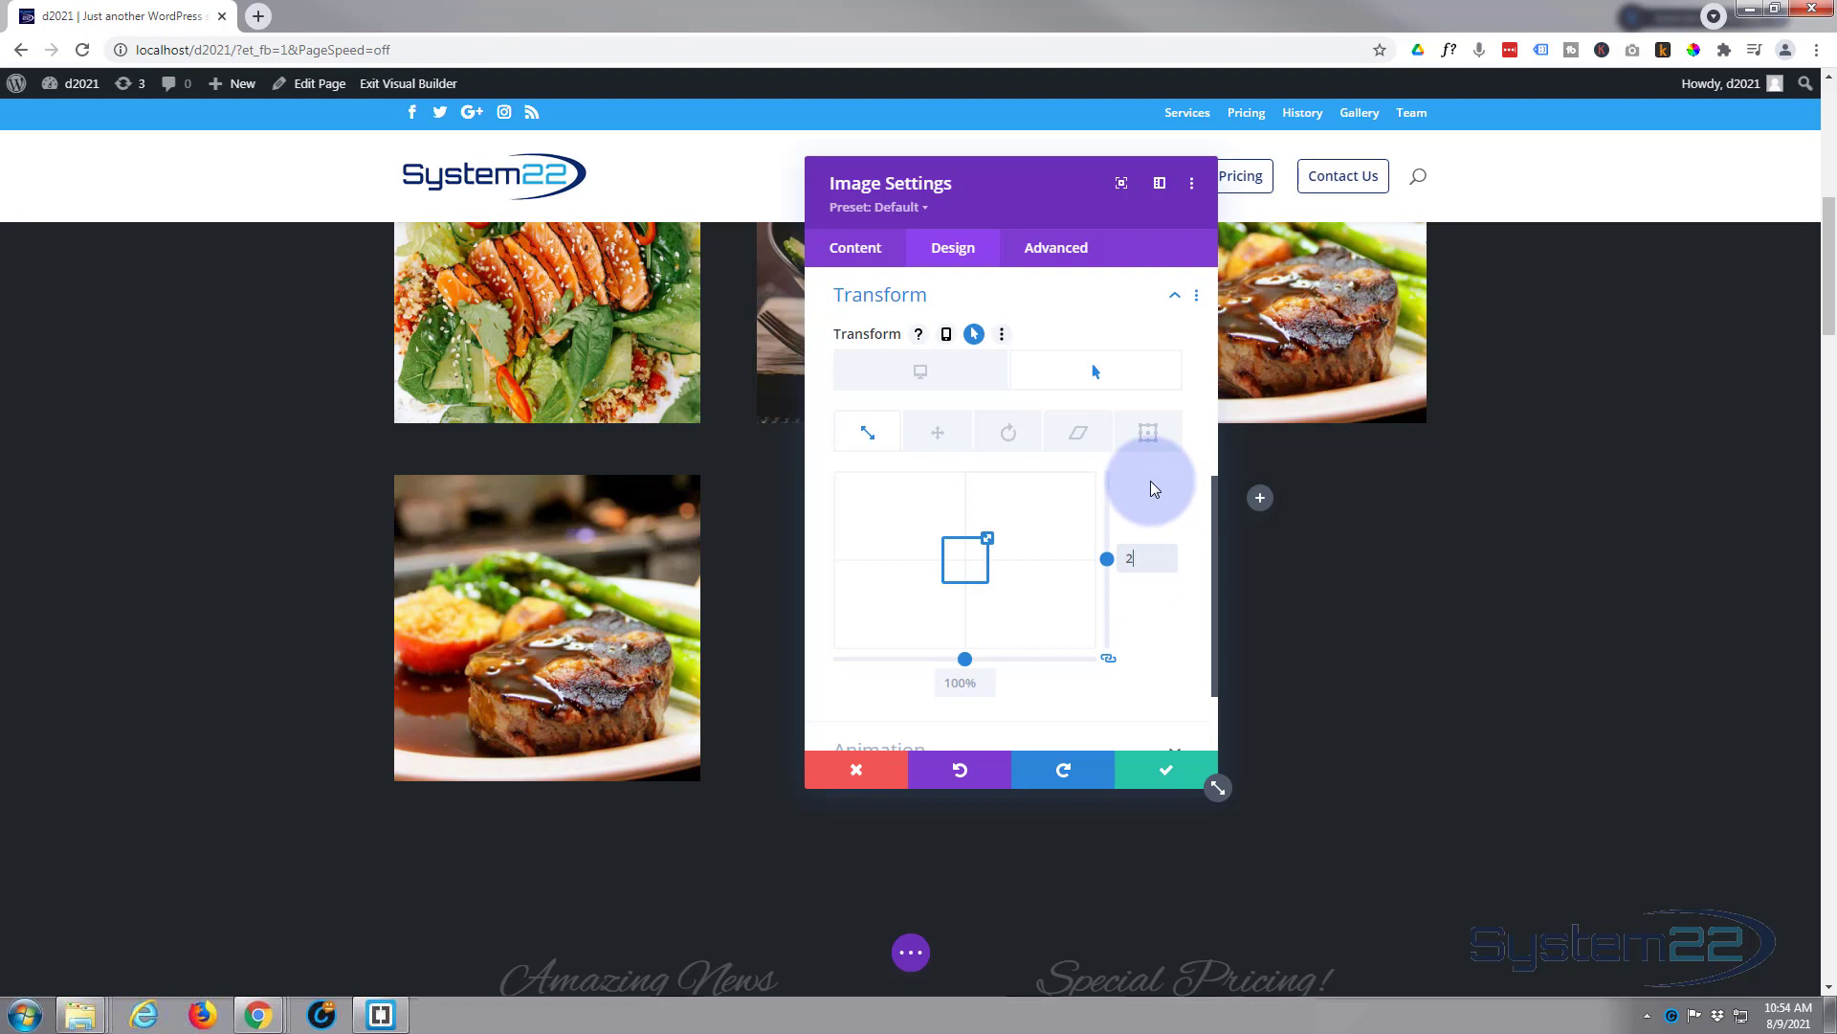
{"action": "type", "text": "200%"}
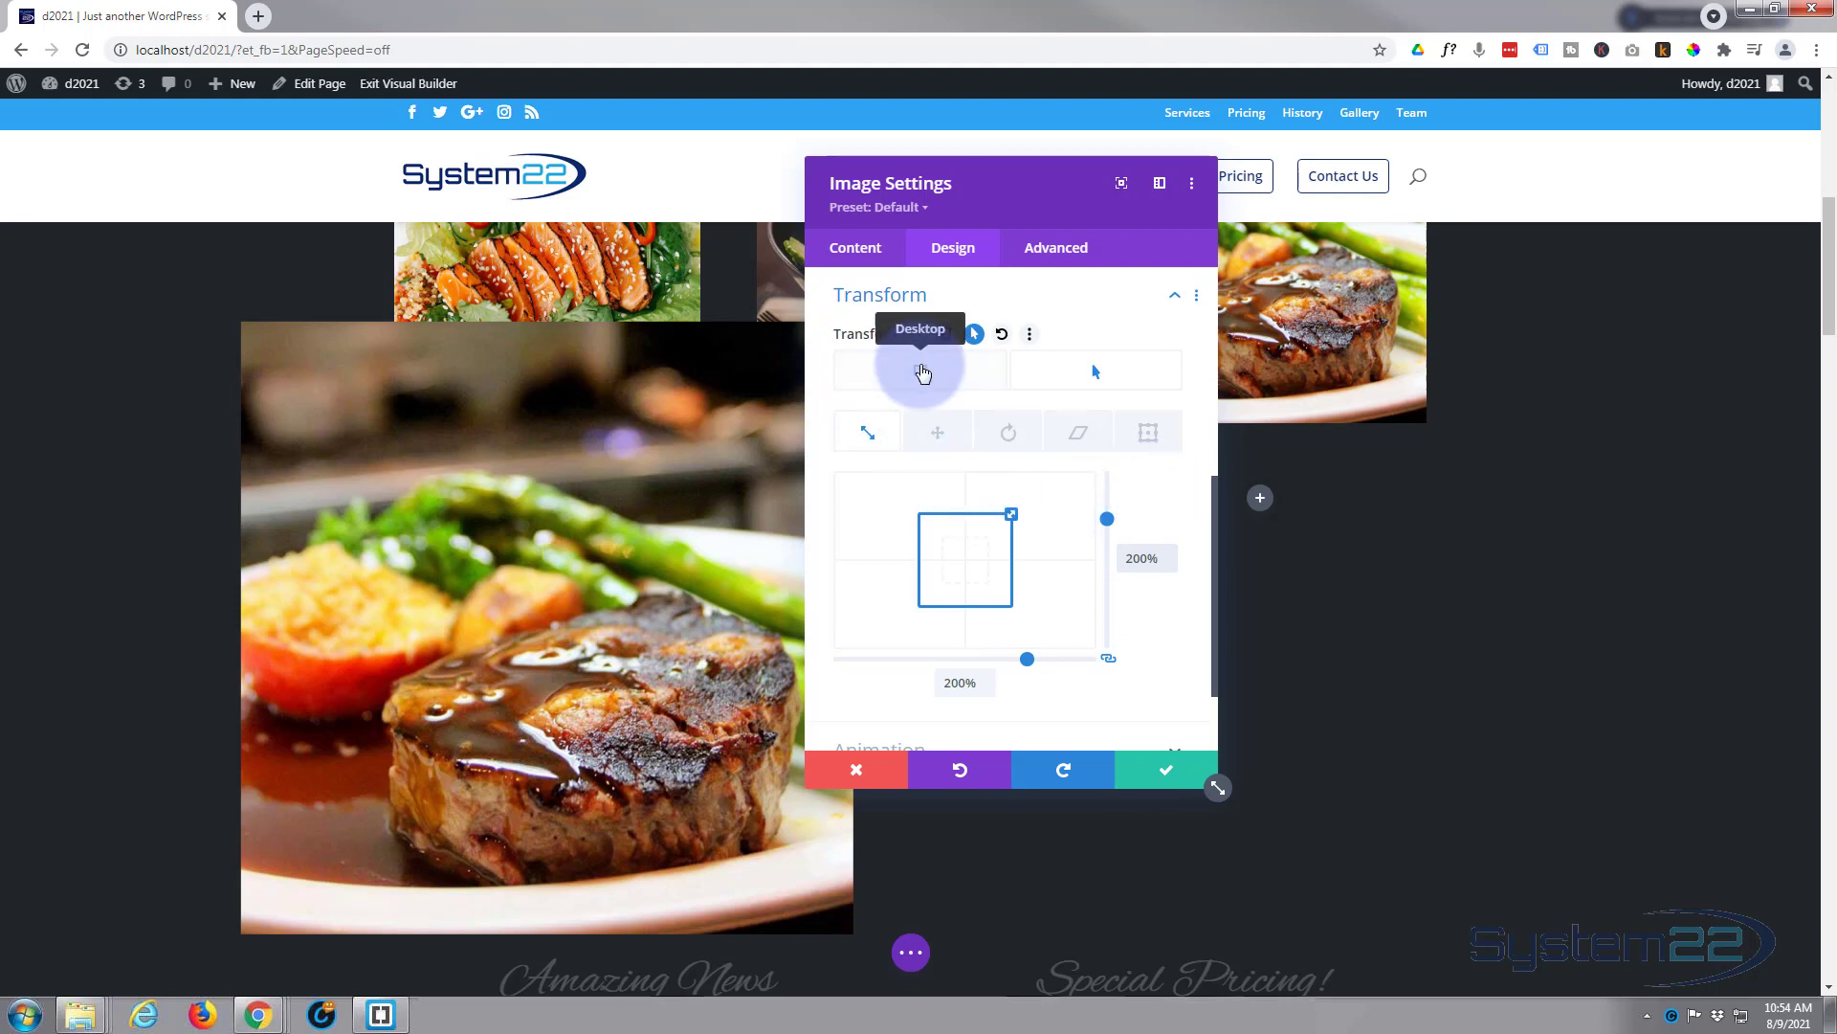
{"action": "left_click", "coordinate": [919, 374]}
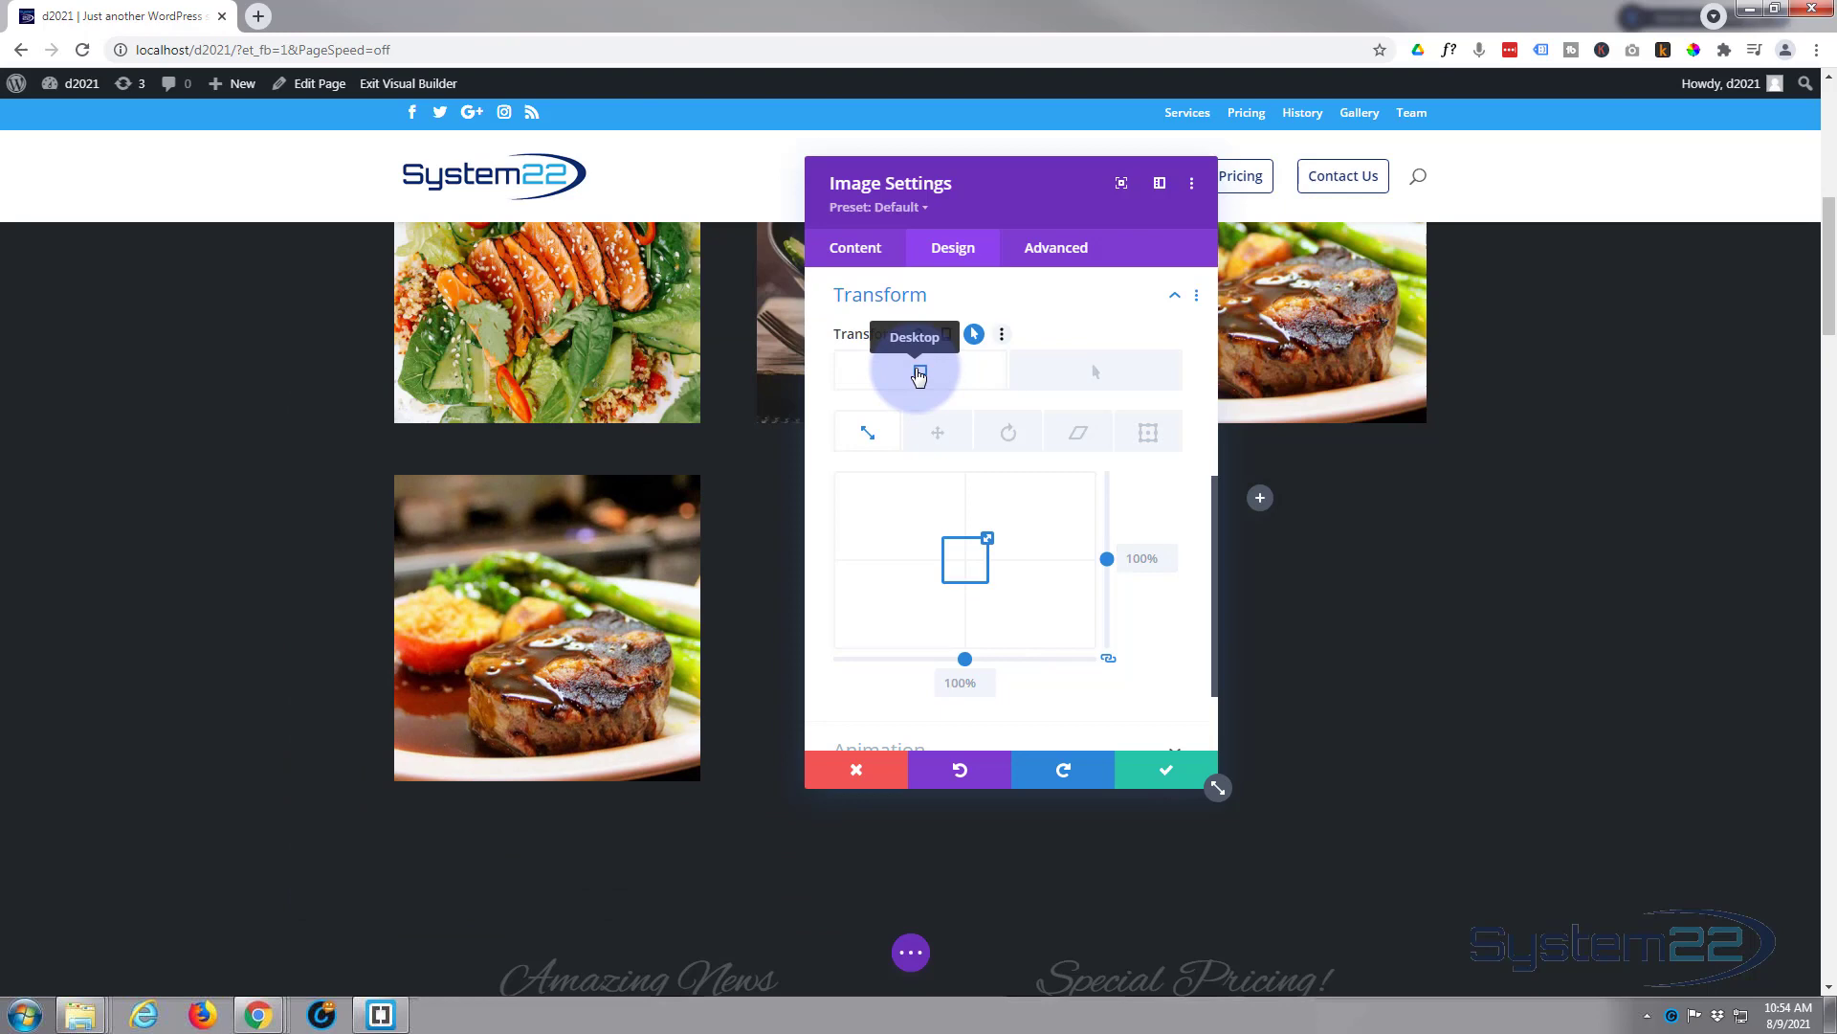
{"action": "left_click", "coordinate": [1043, 375]}
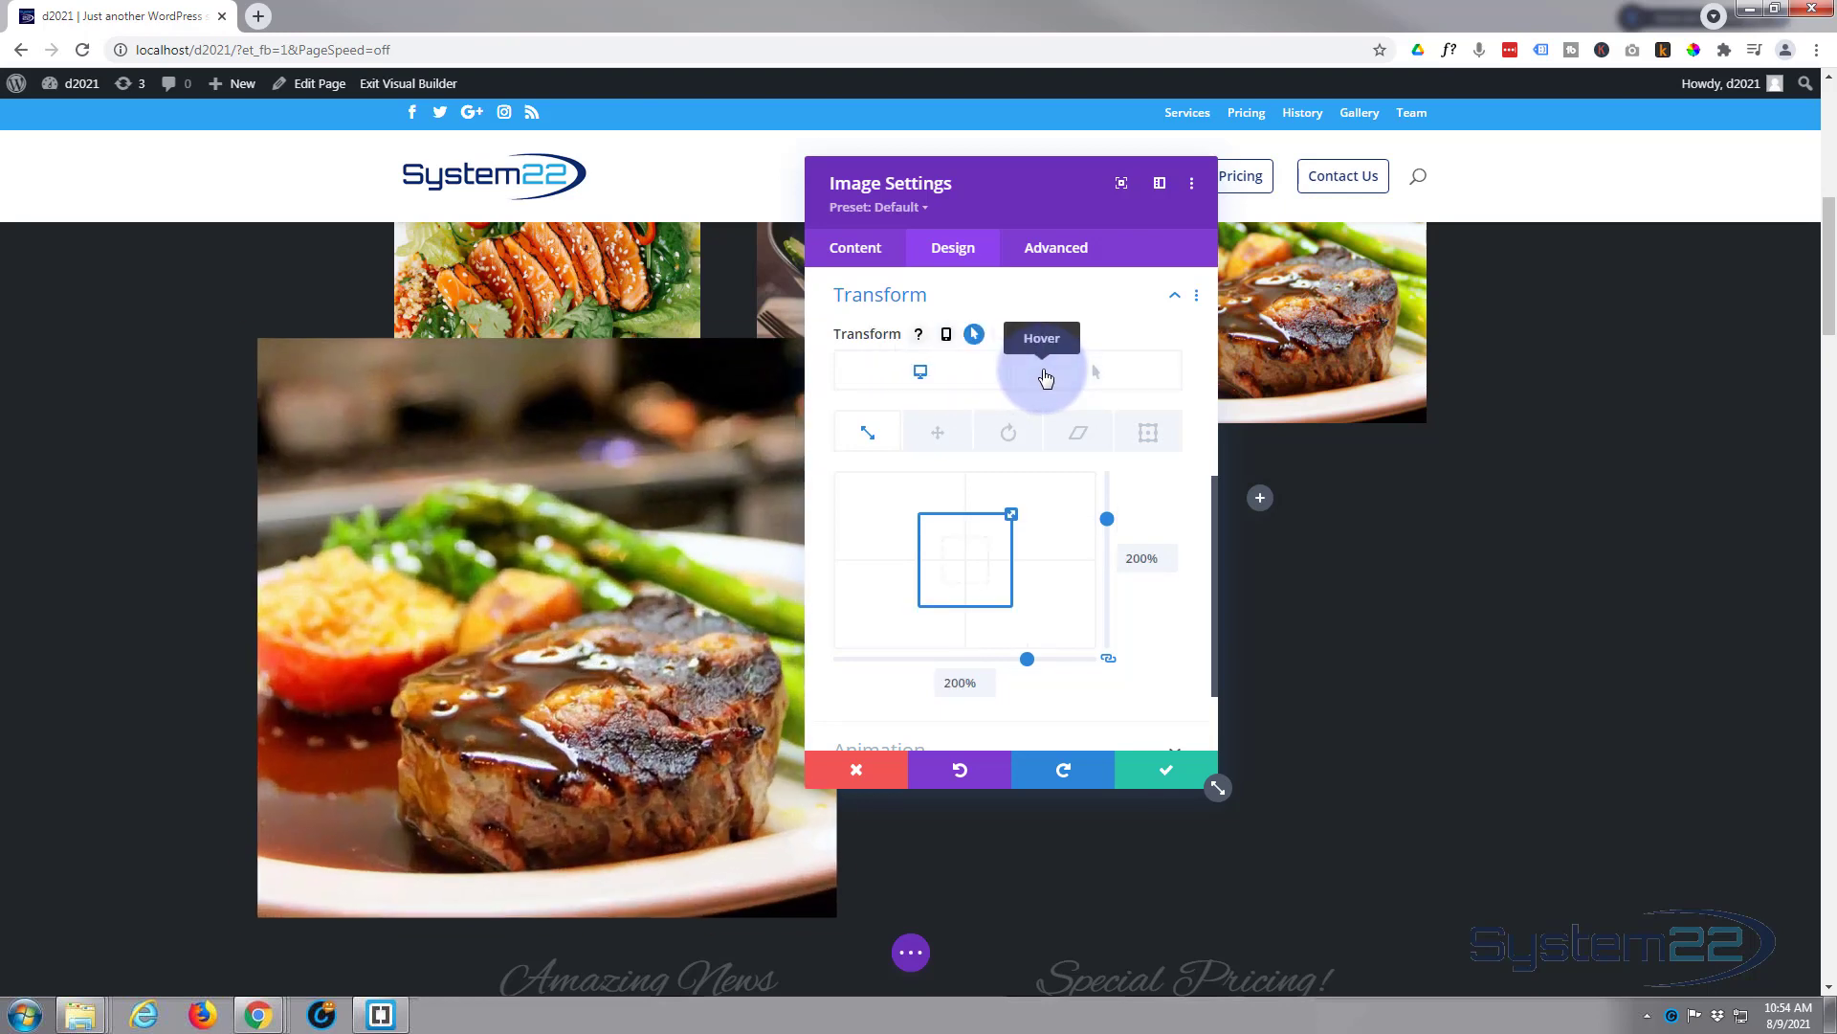
{"action": "left_click", "coordinate": [917, 379]}
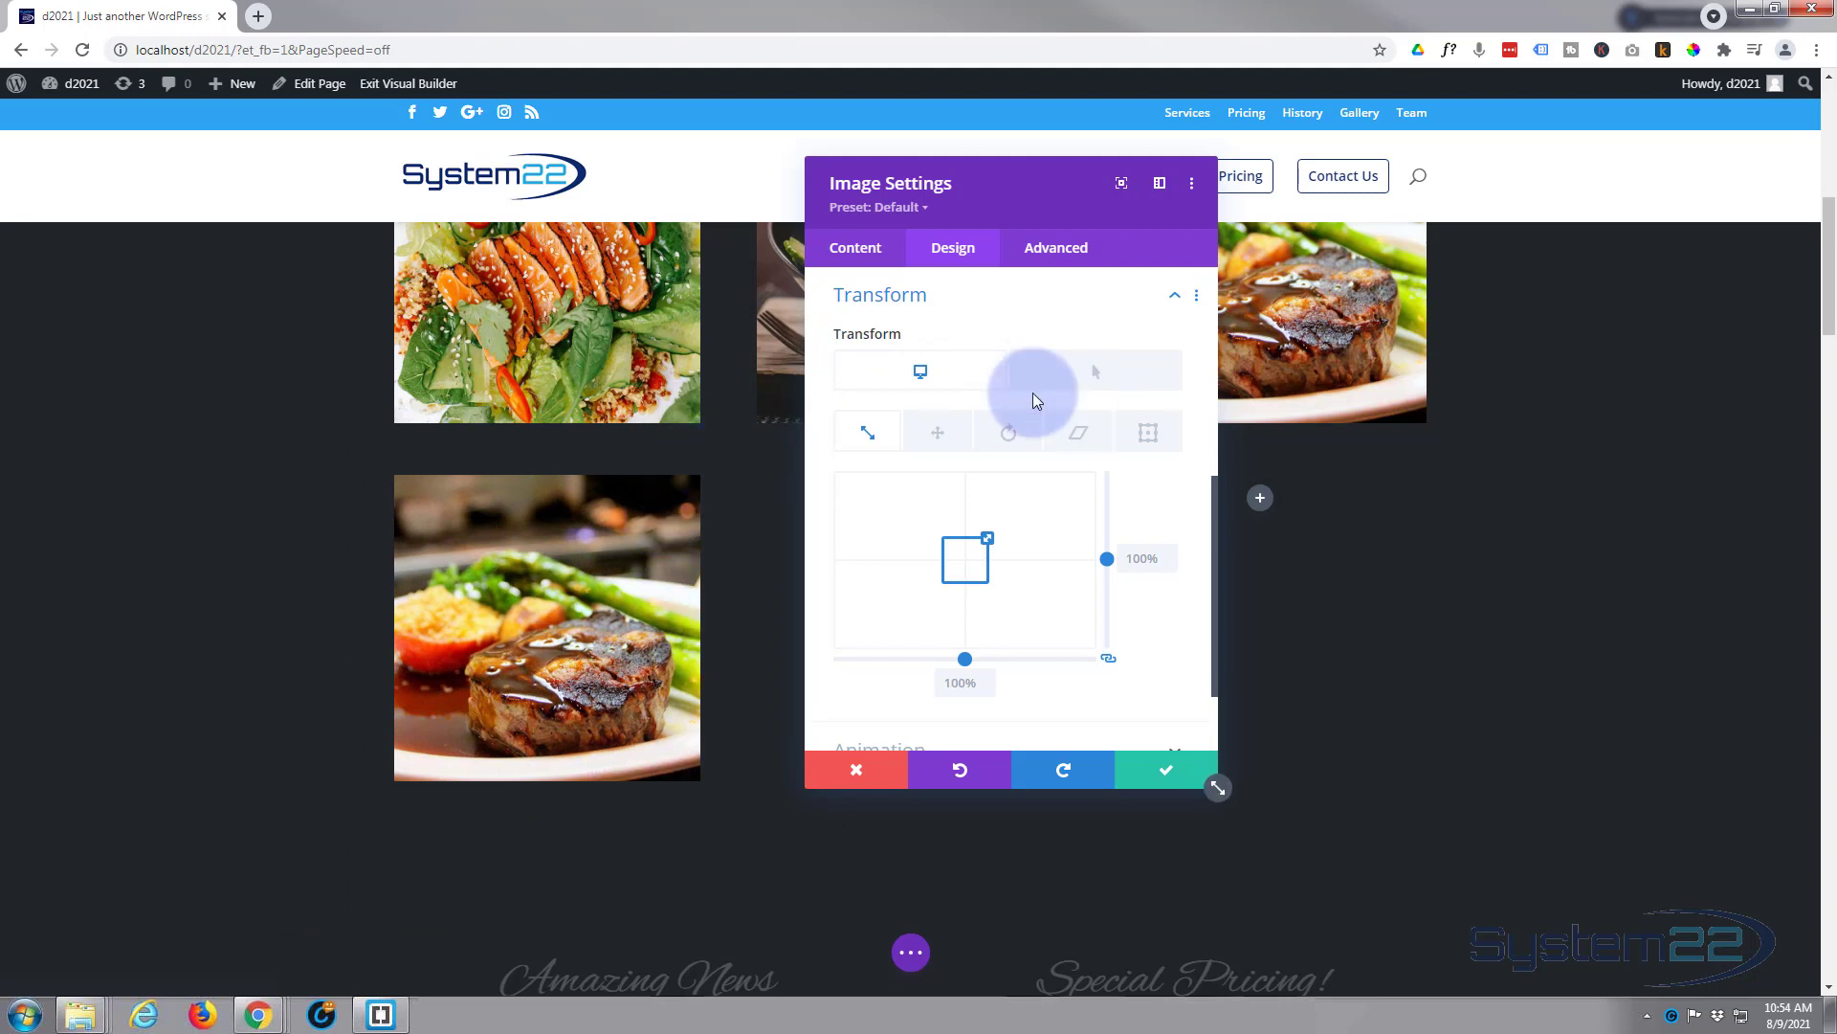
Collapse Transform, expand Sizing, and set the image module's Height to exactly 330px
{"action": "left_click", "coordinate": [981, 297]}
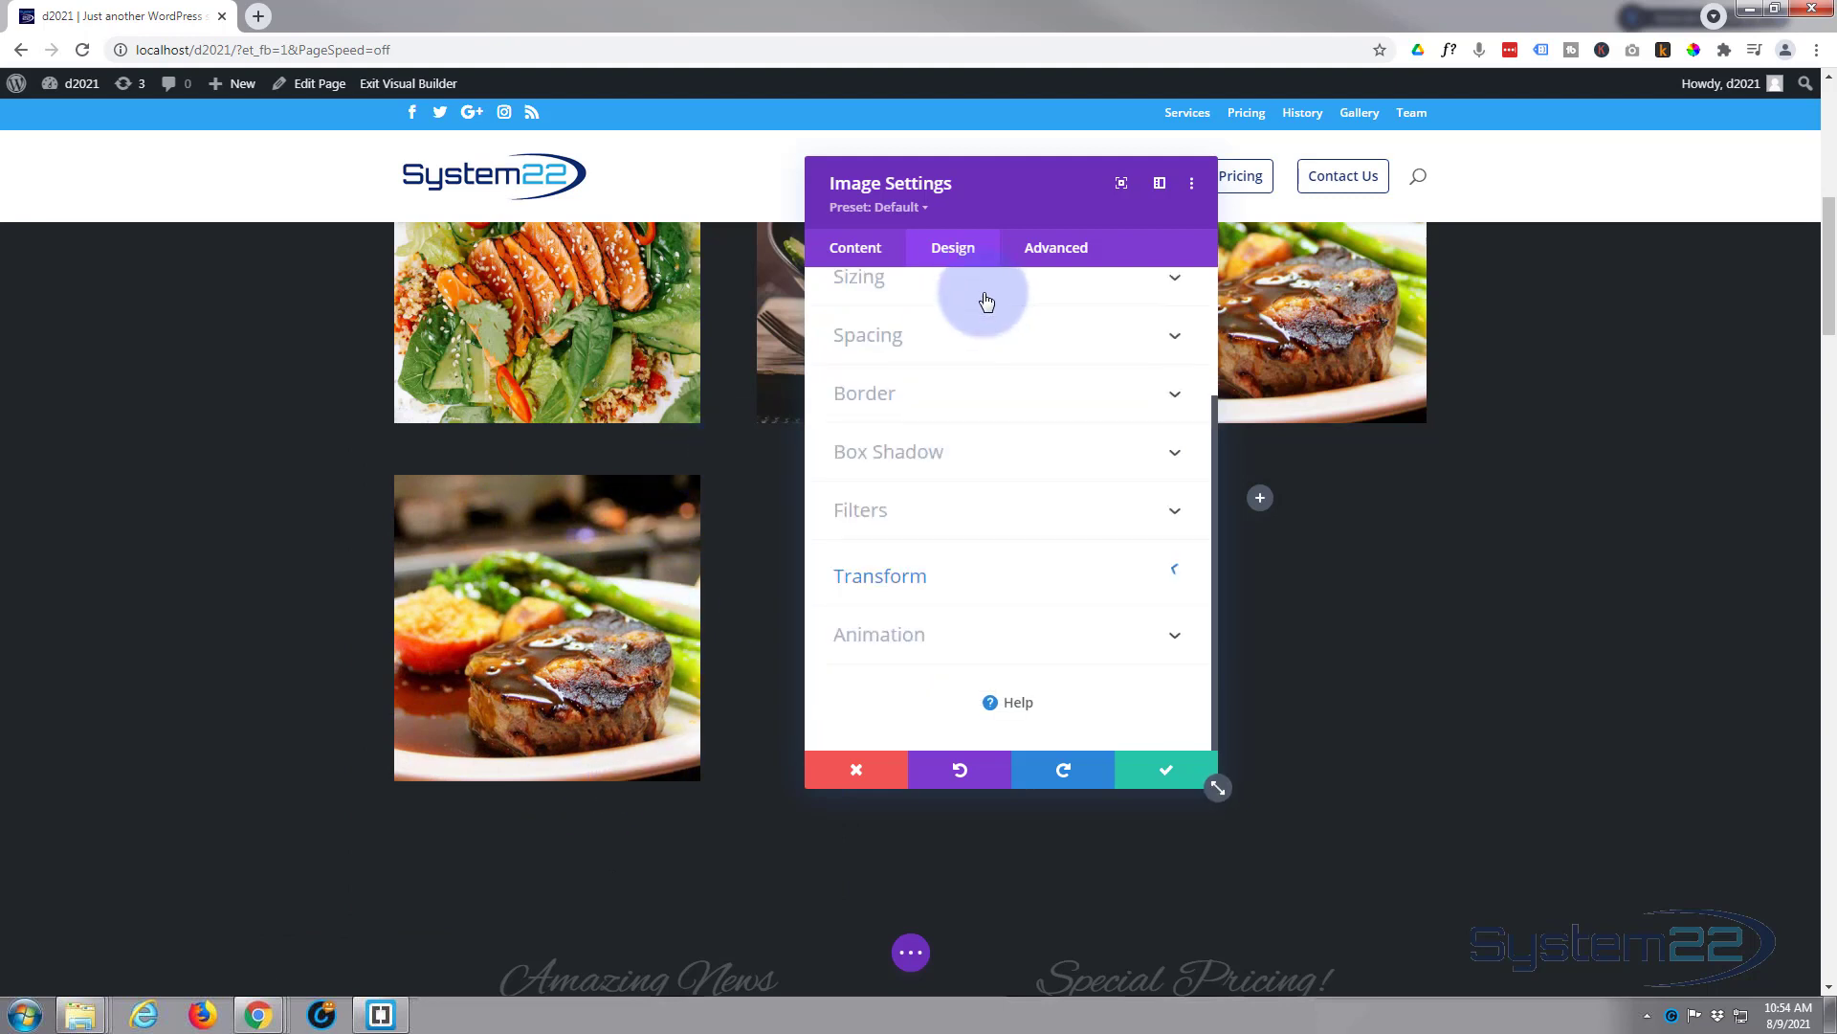
{"action": "left_click", "coordinate": [988, 297]}
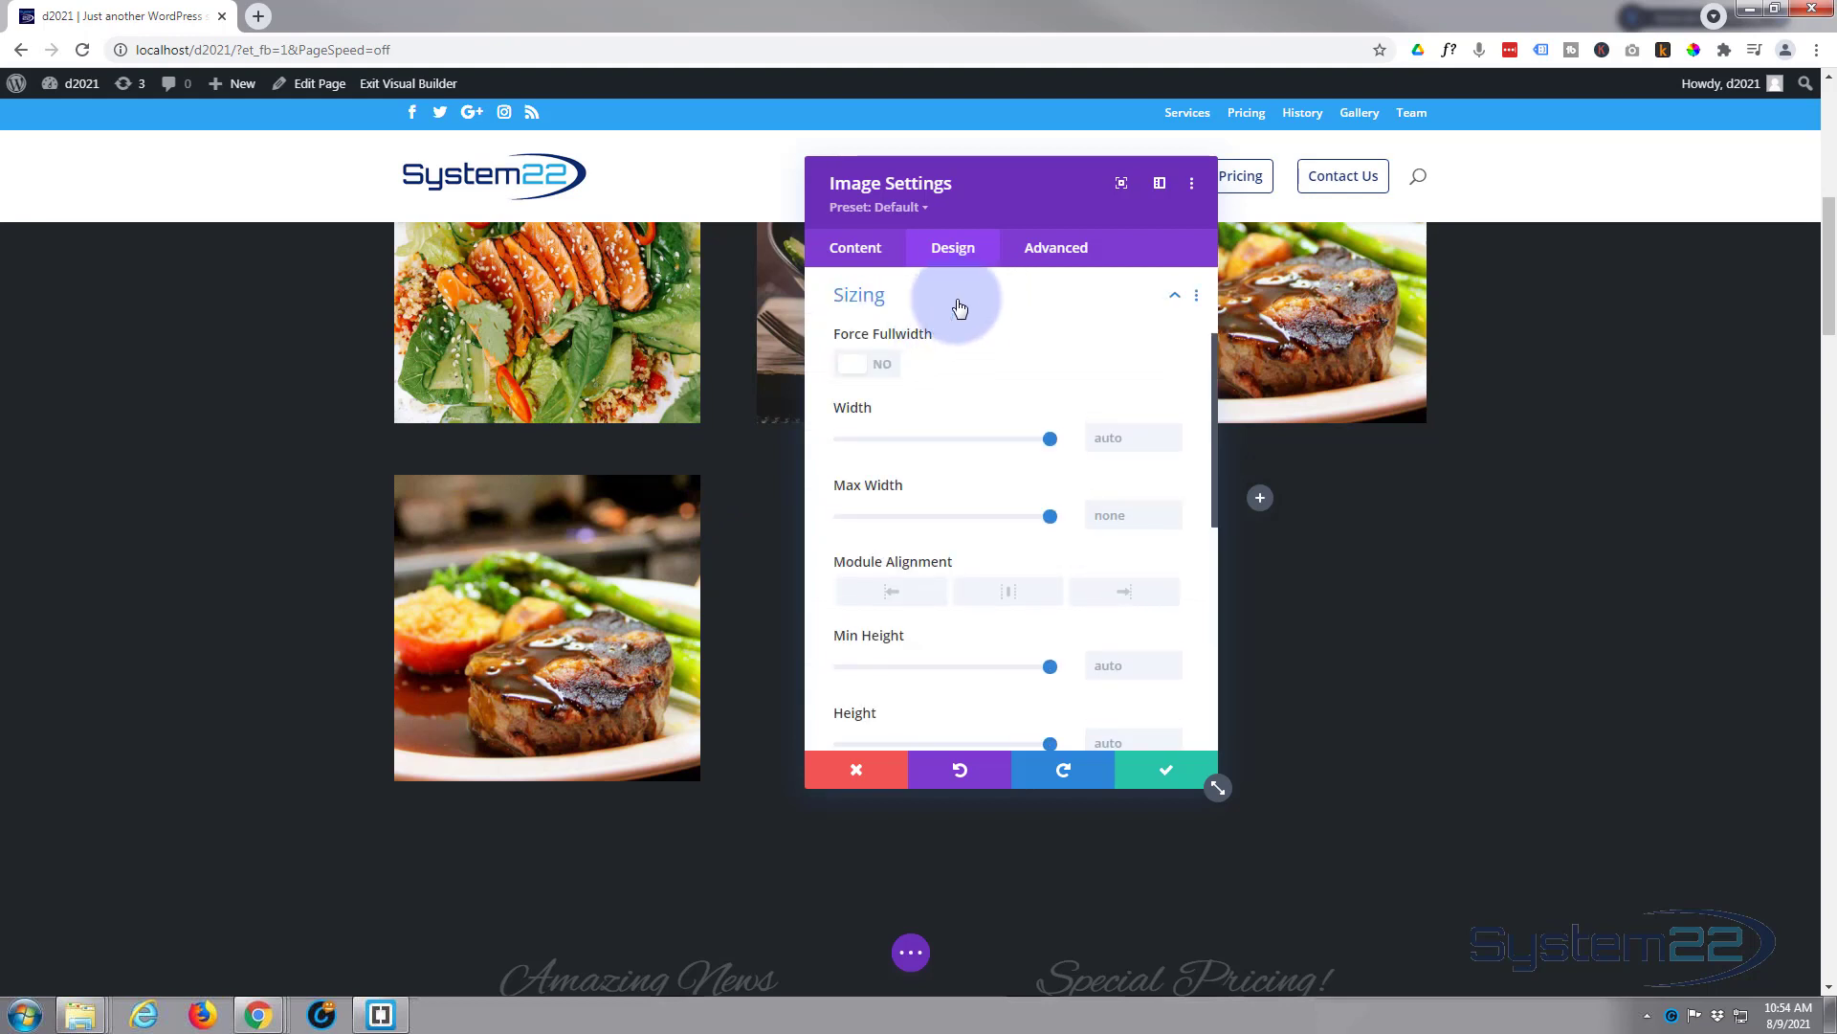
{"action": "scroll", "coordinate": [970, 607], "scroll_direction": "down", "scroll_amount": 1}
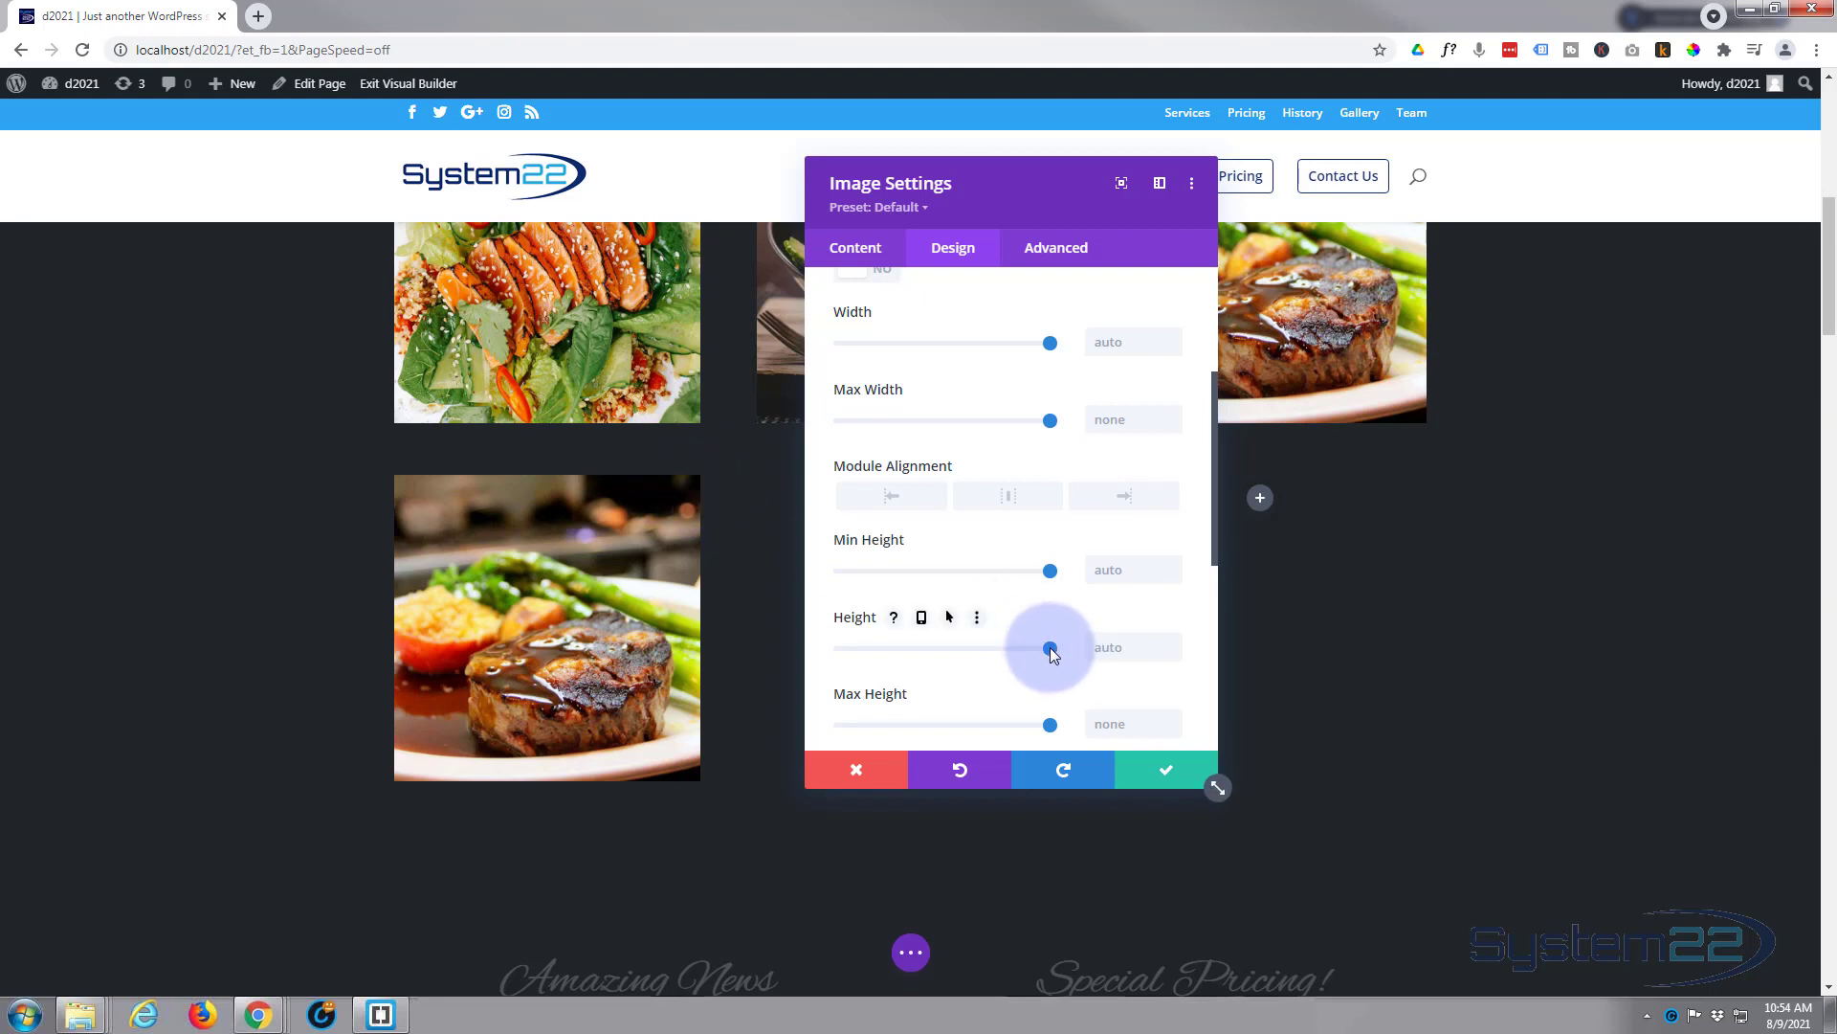
{"action": "left_click_drag", "start_coordinate": [1048, 648], "coordinate": [897, 649]}
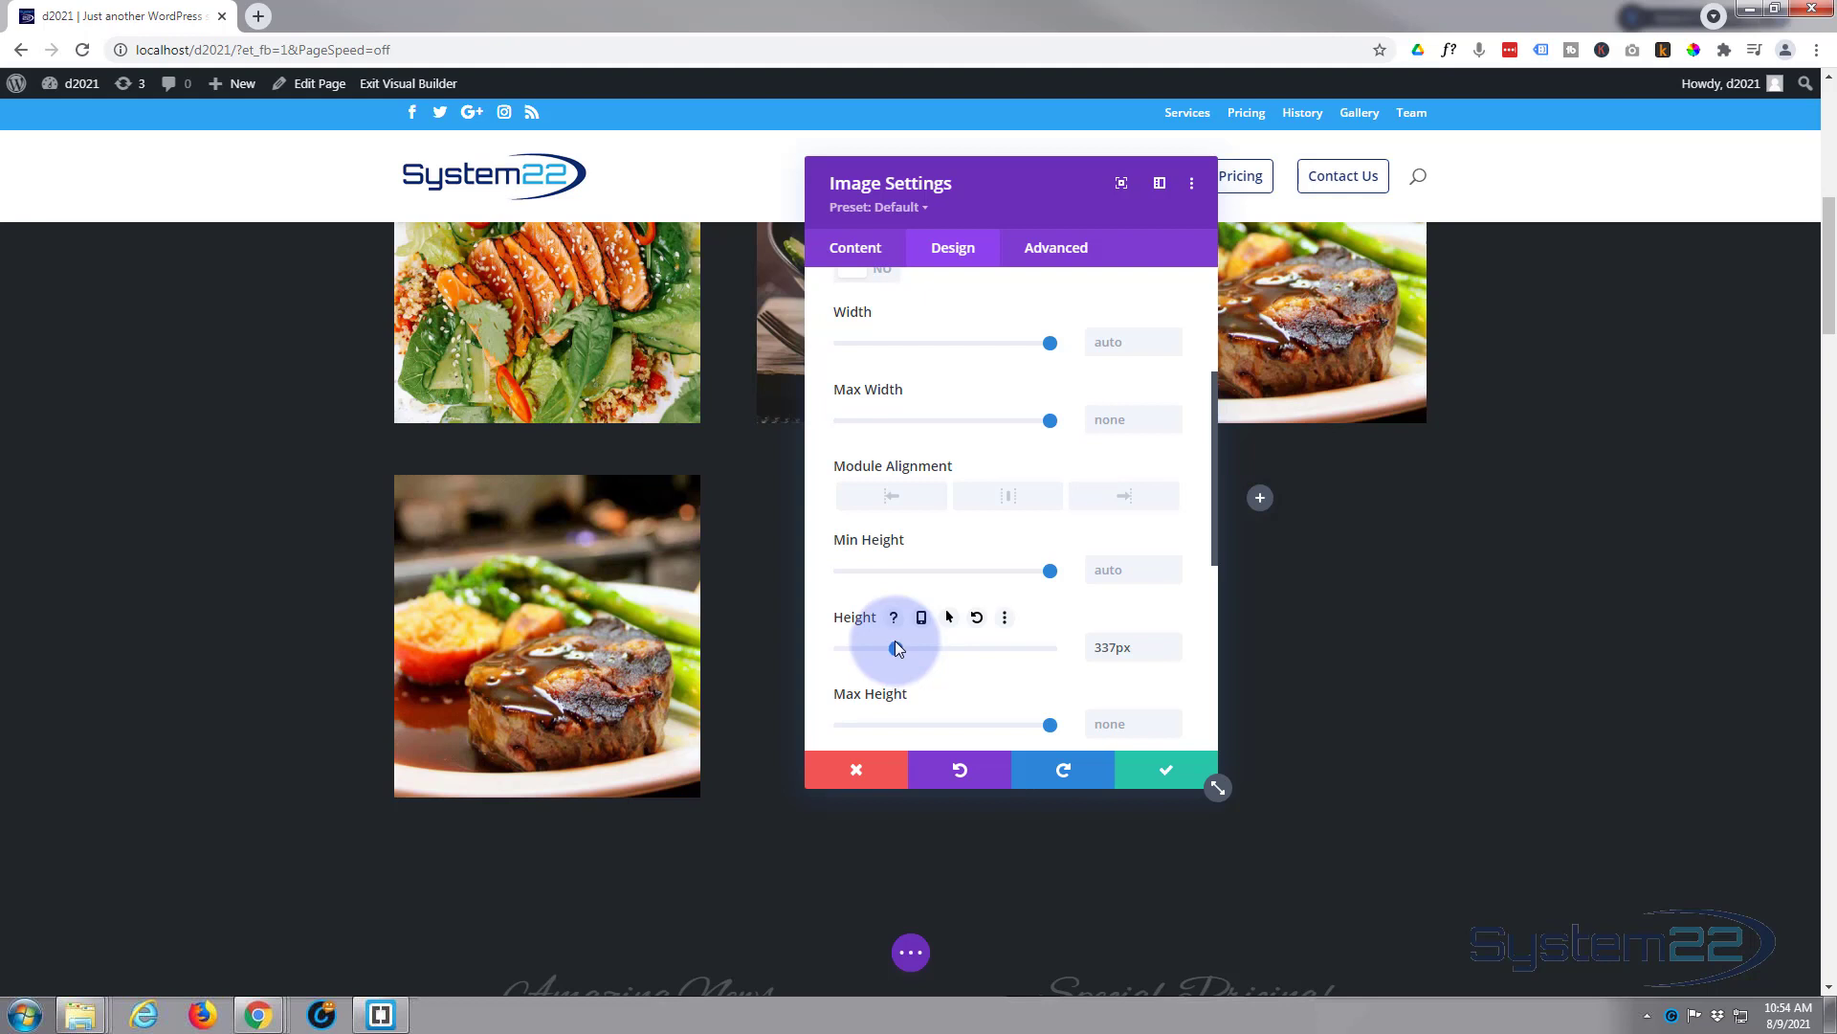
{"action": "left_click_drag", "start_coordinate": [894, 640], "coordinate": [893, 641]}
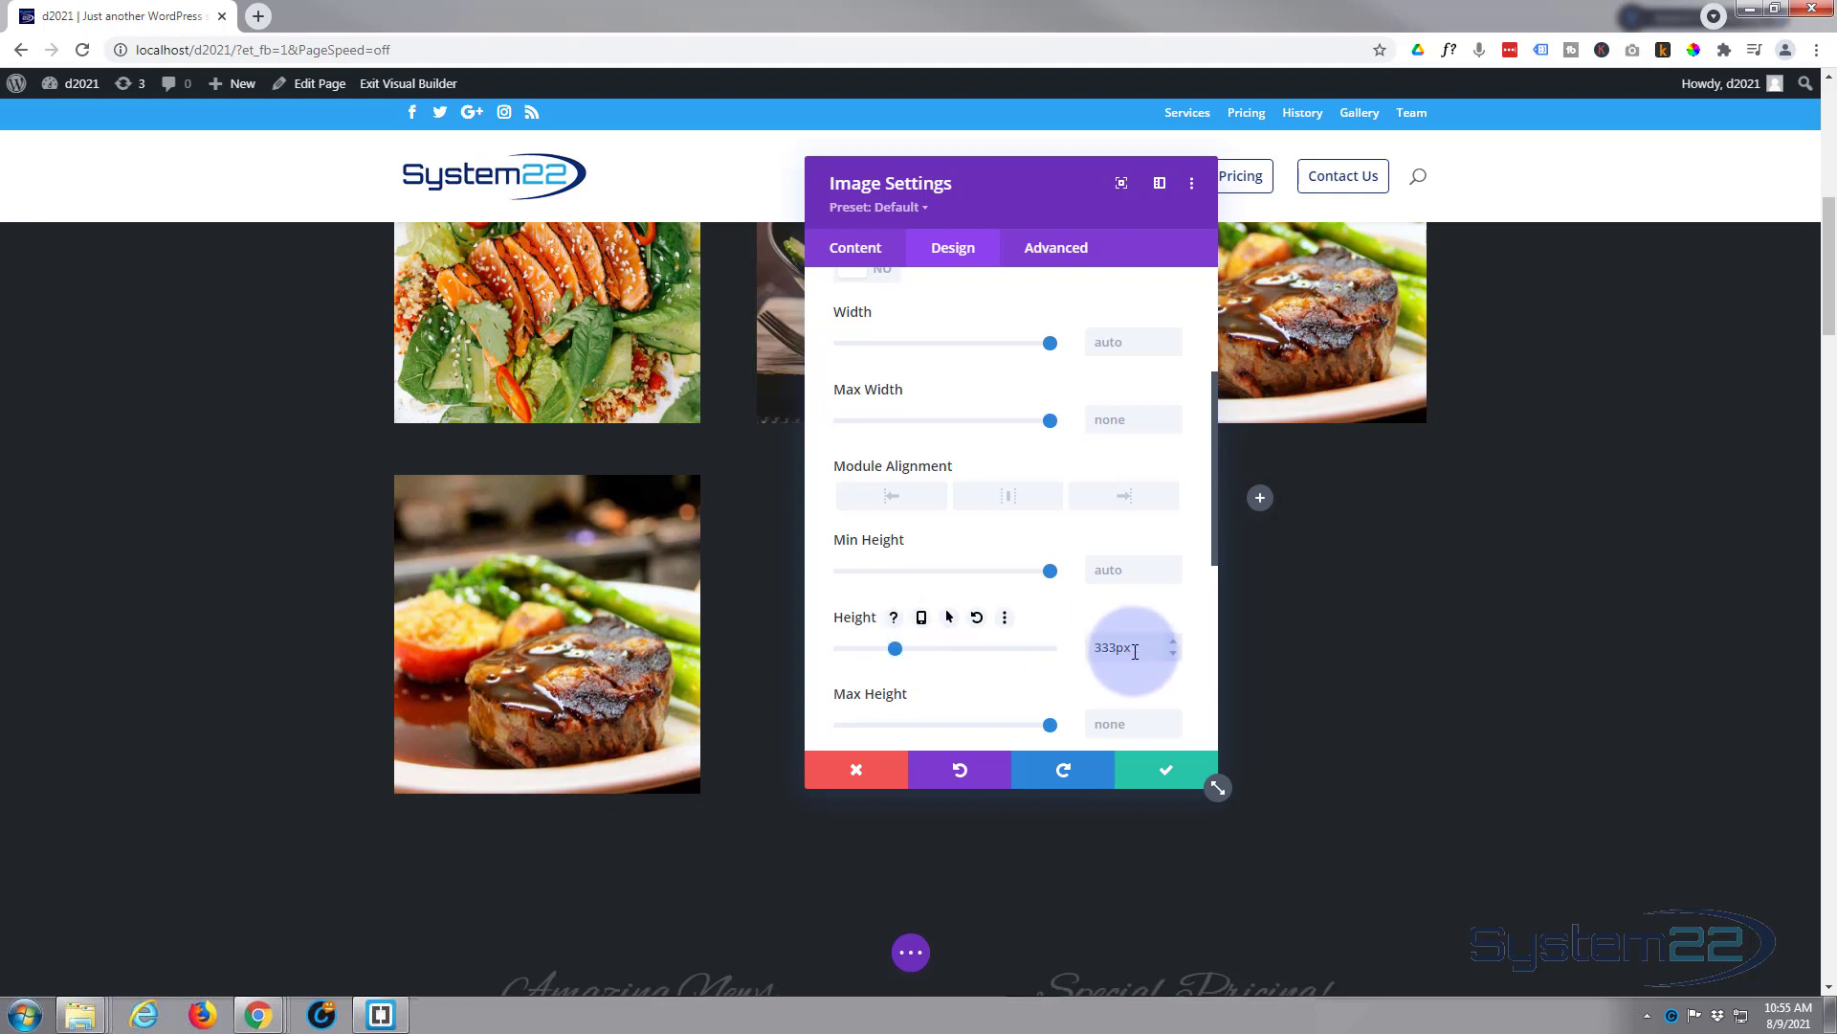
{"action": "left_click", "coordinate": [1175, 654]}
{"action": "left_click", "coordinate": [1174, 655]}
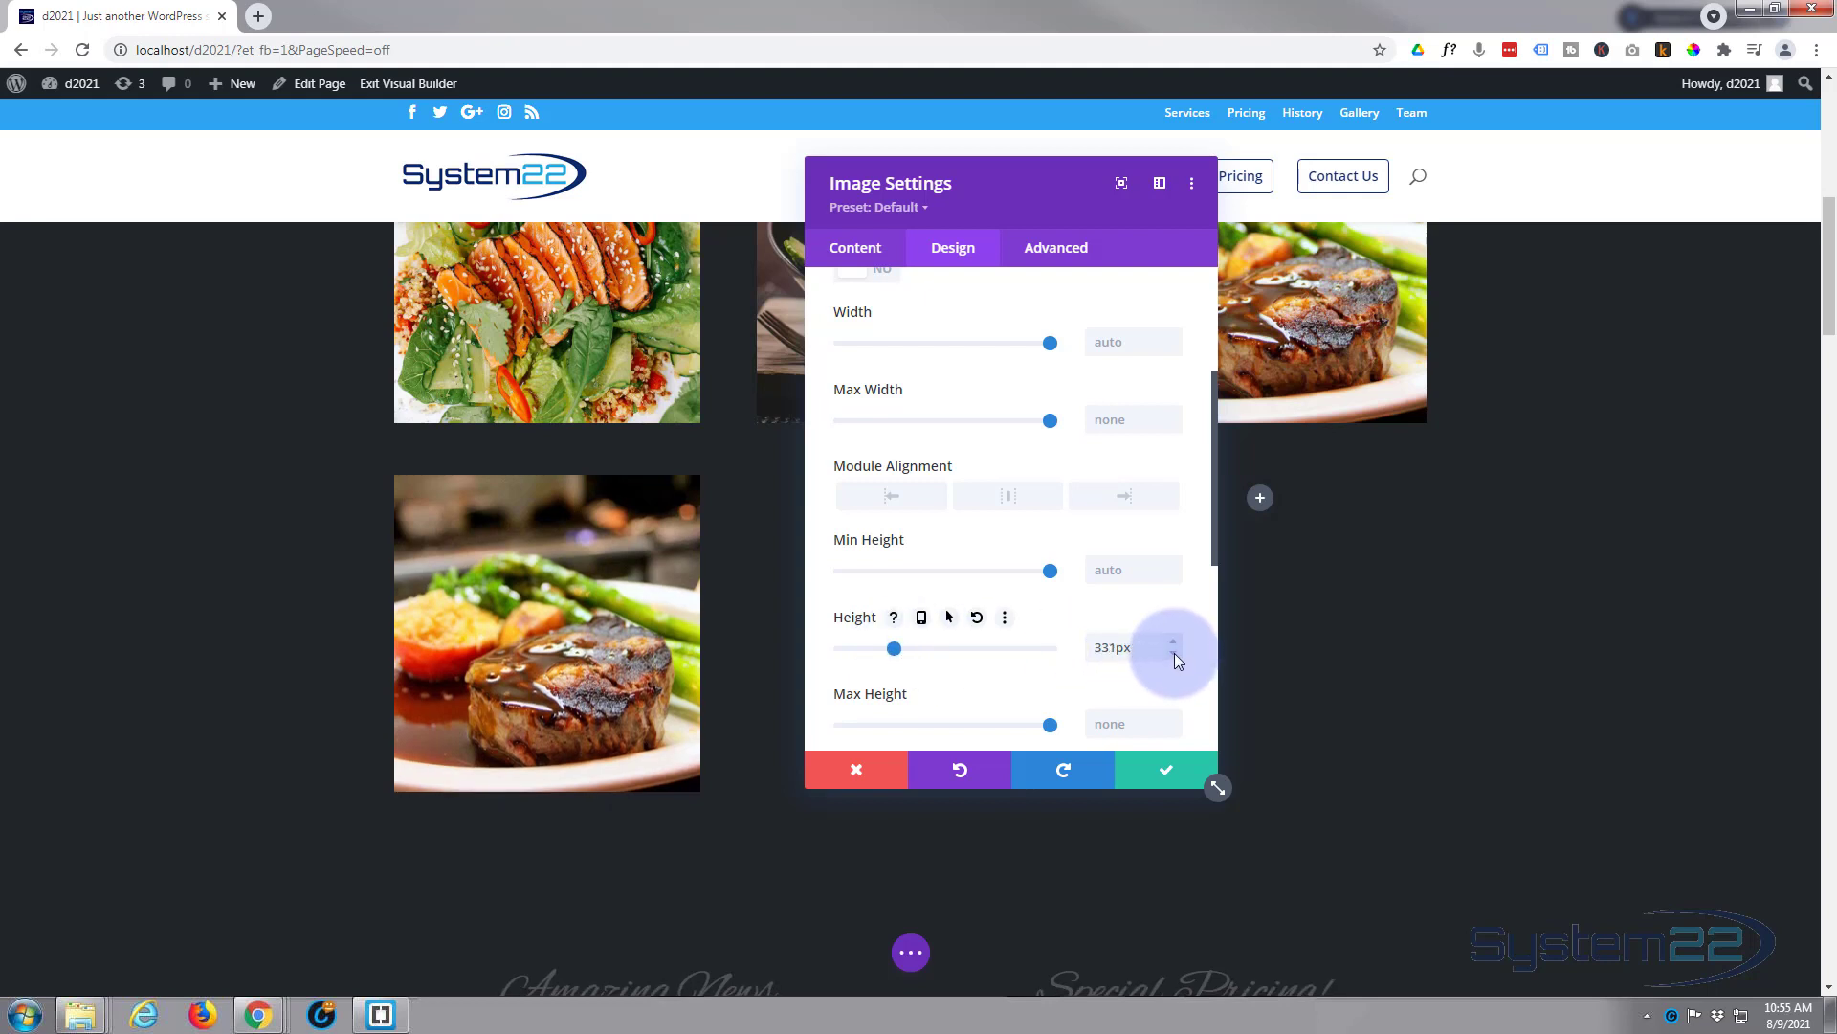
{"action": "left_click", "coordinate": [1174, 654]}
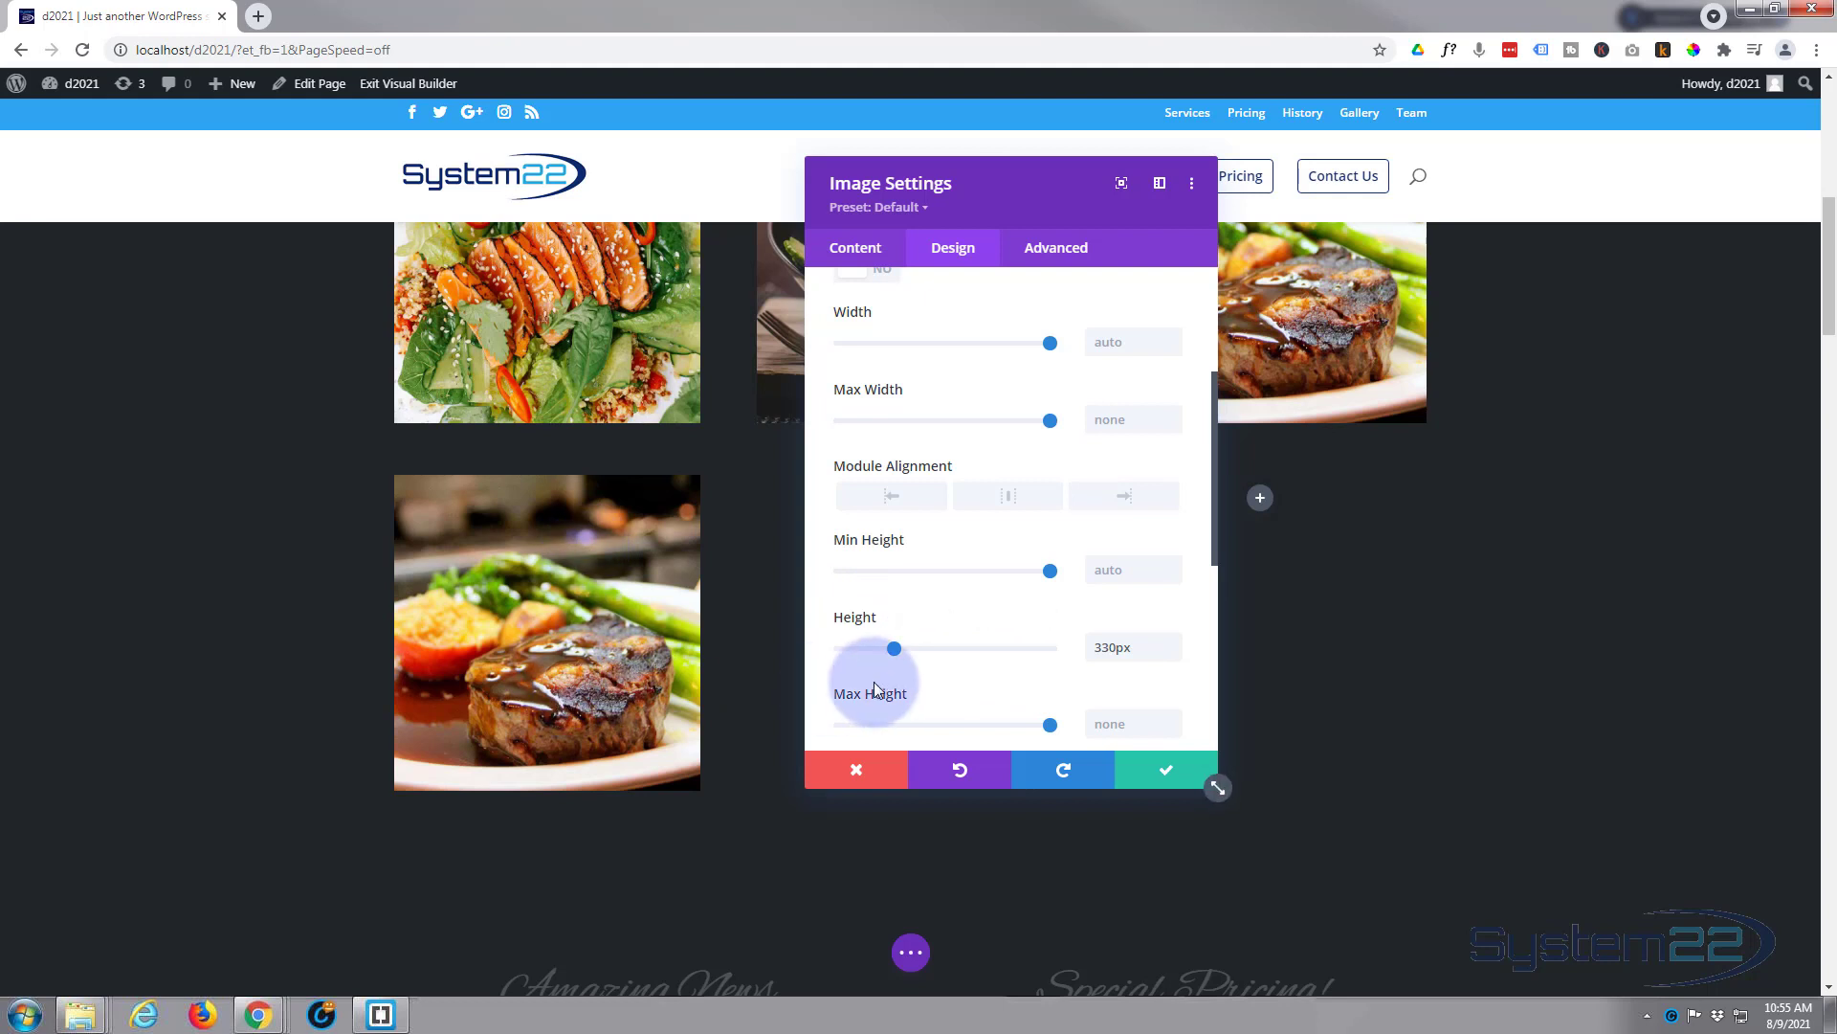
{"action": "mouse_move", "coordinate": [877, 690]}
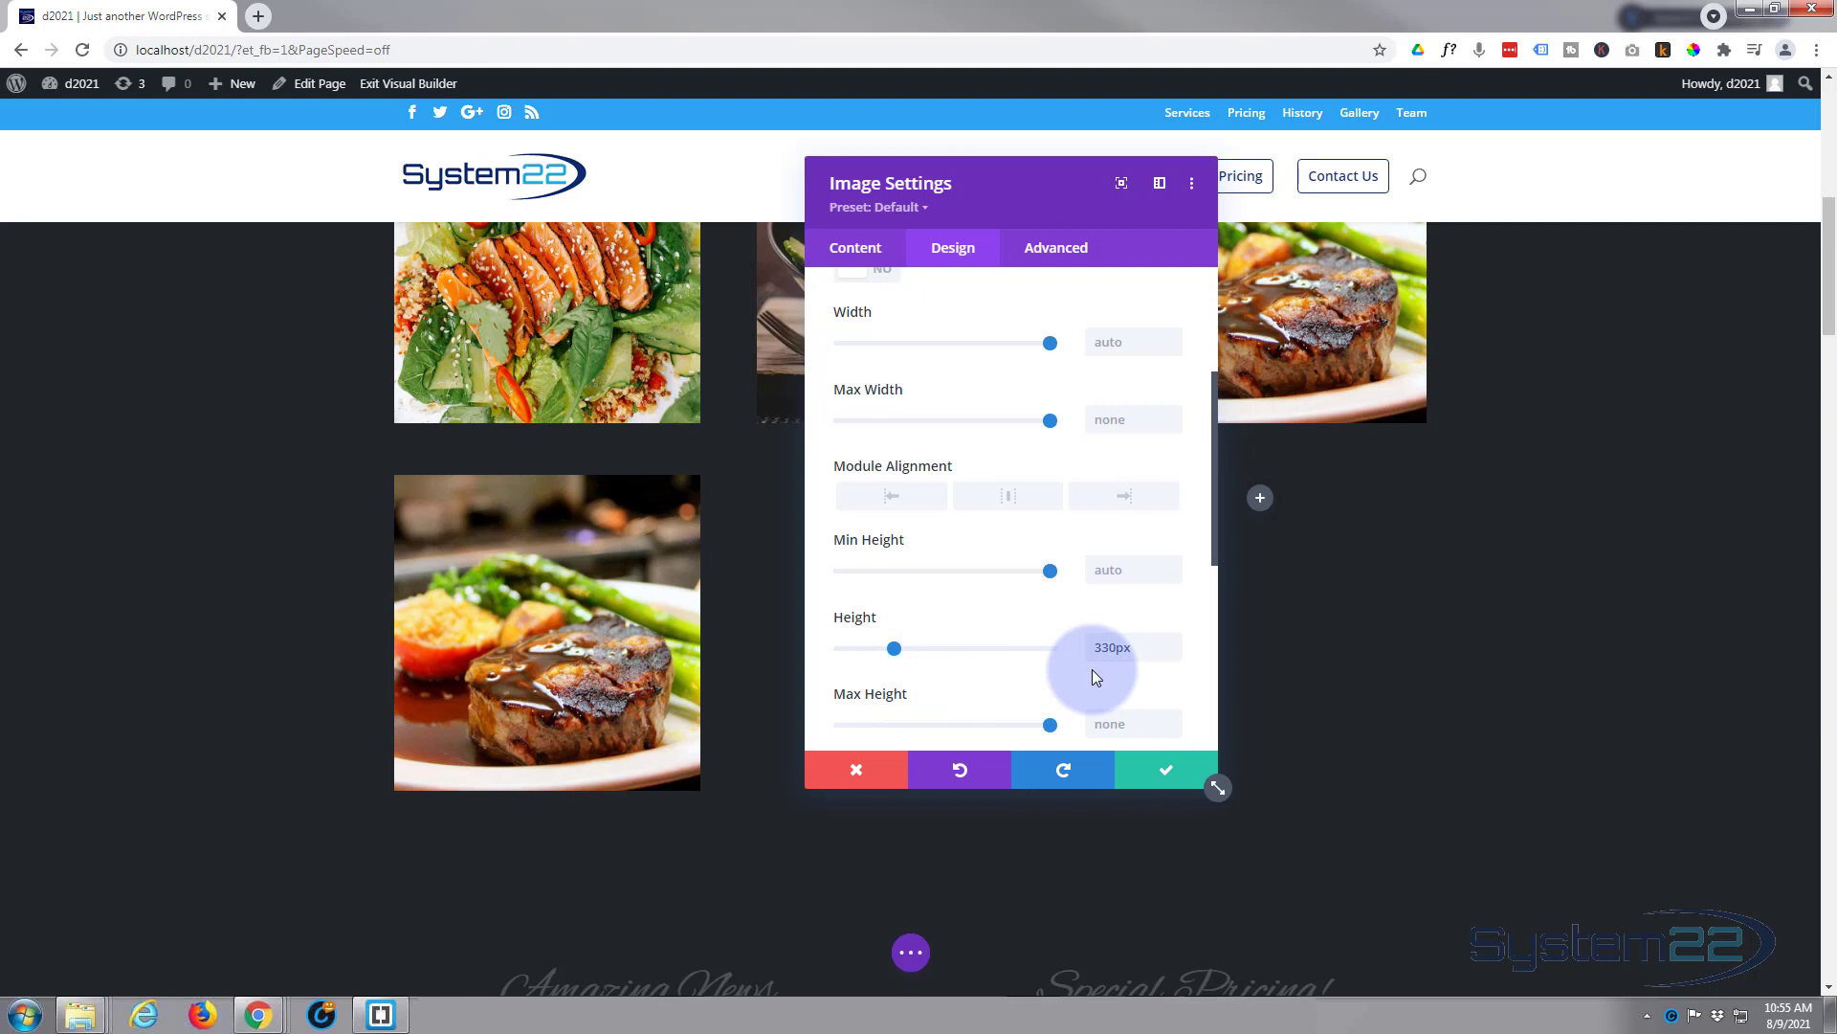
{"action": "mouse_move", "coordinate": [1071, 687]}
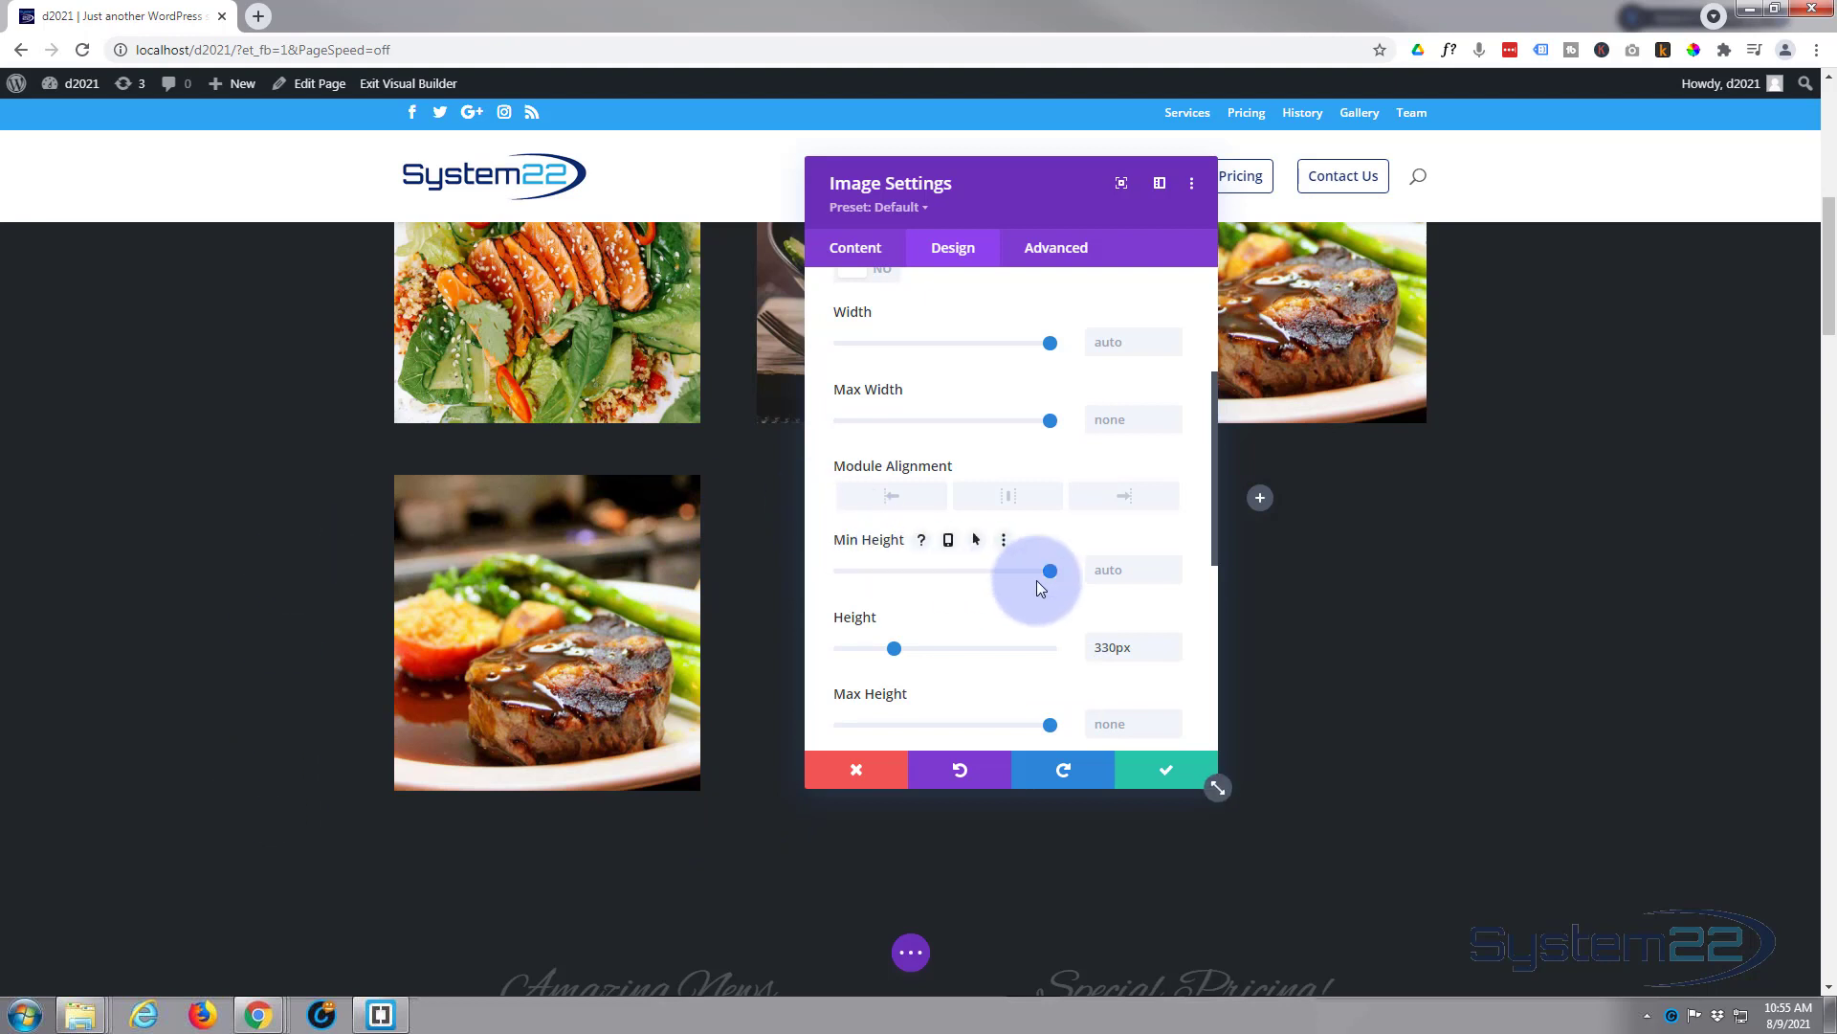
{"action": "mouse_move", "coordinate": [909, 628]}
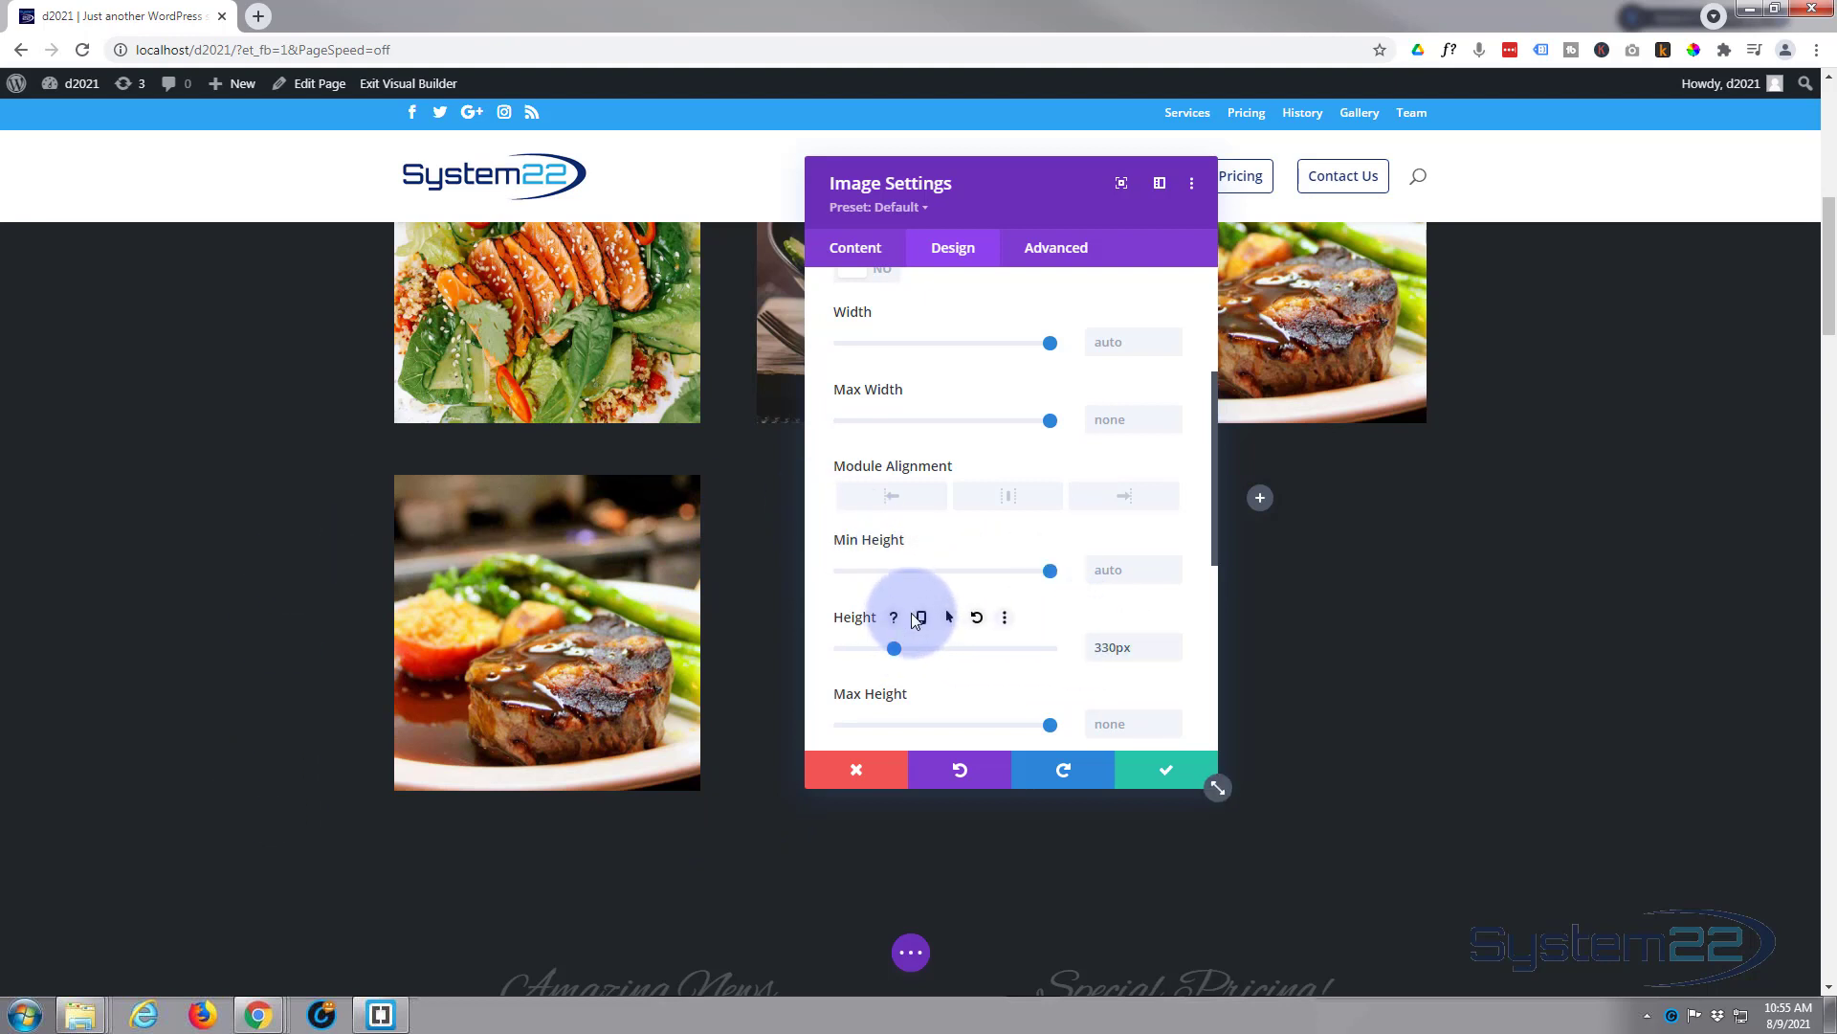
{"action": "left_click", "coordinate": [1101, 647]}
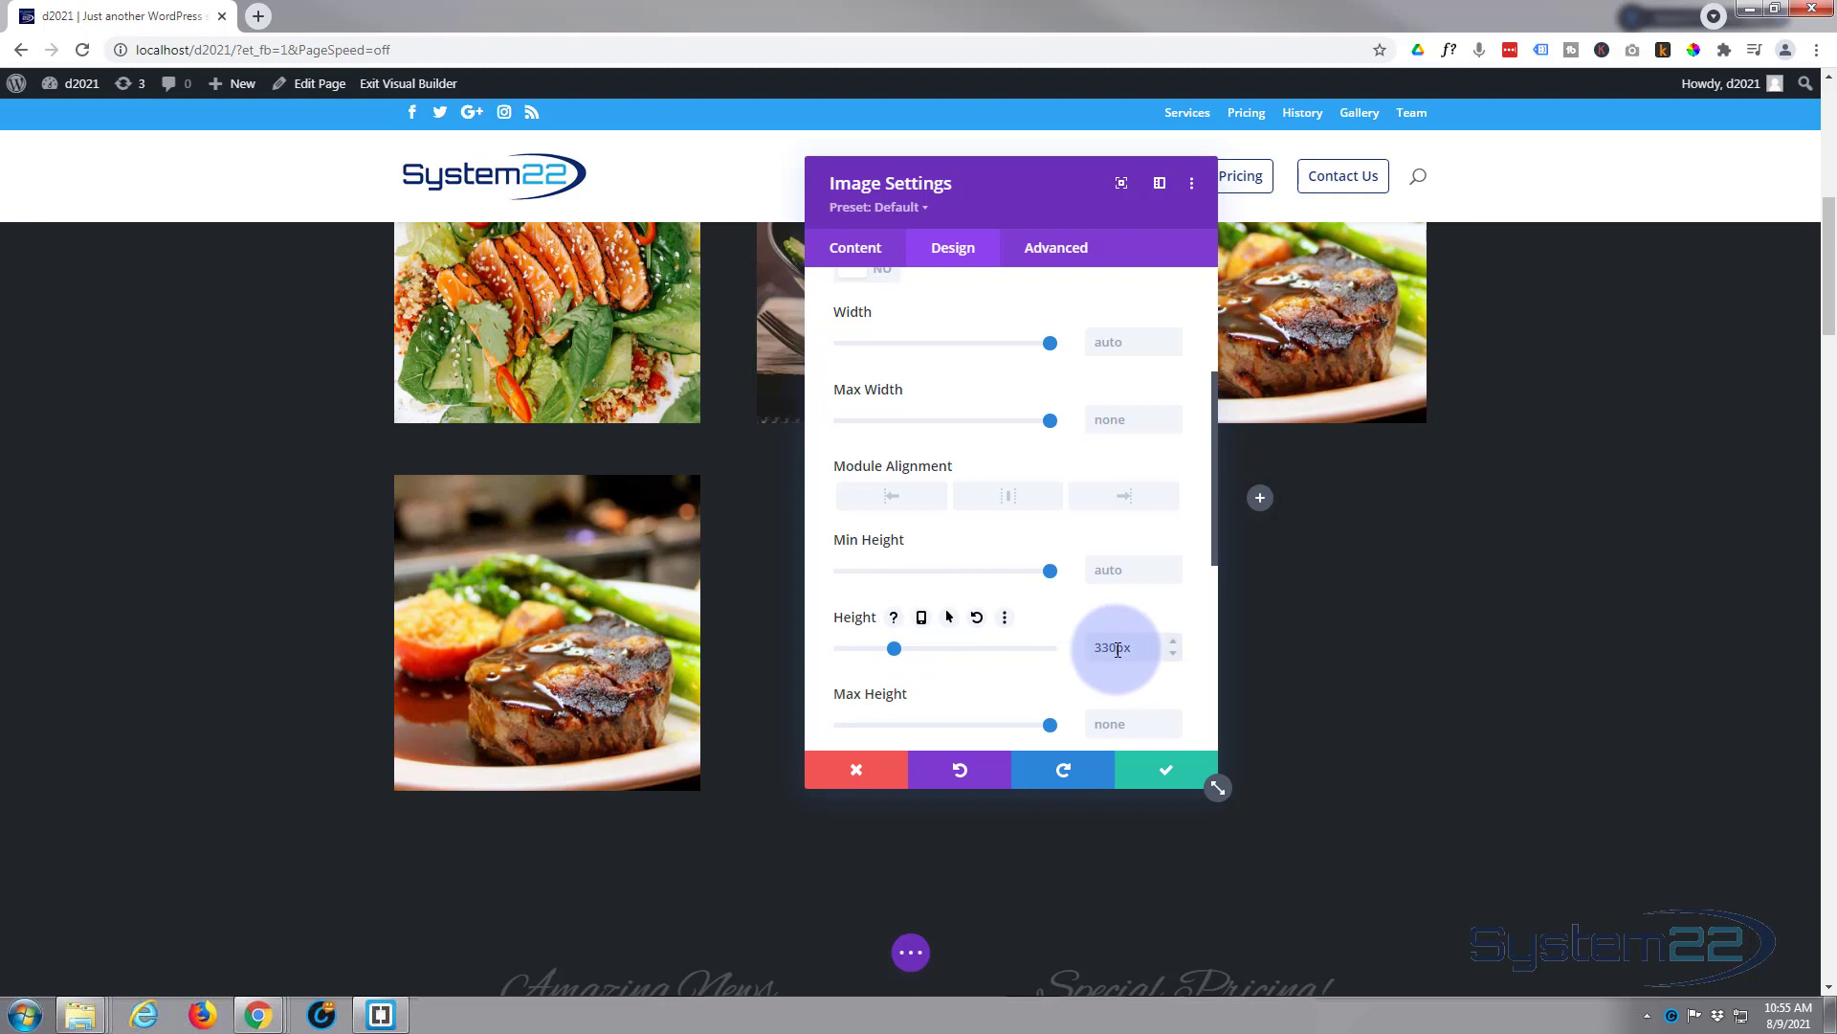
Set the image transition to 600ms with an Ease-In-Out speed curve and save the settings
{"action": "left_click", "coordinate": [1058, 254]}
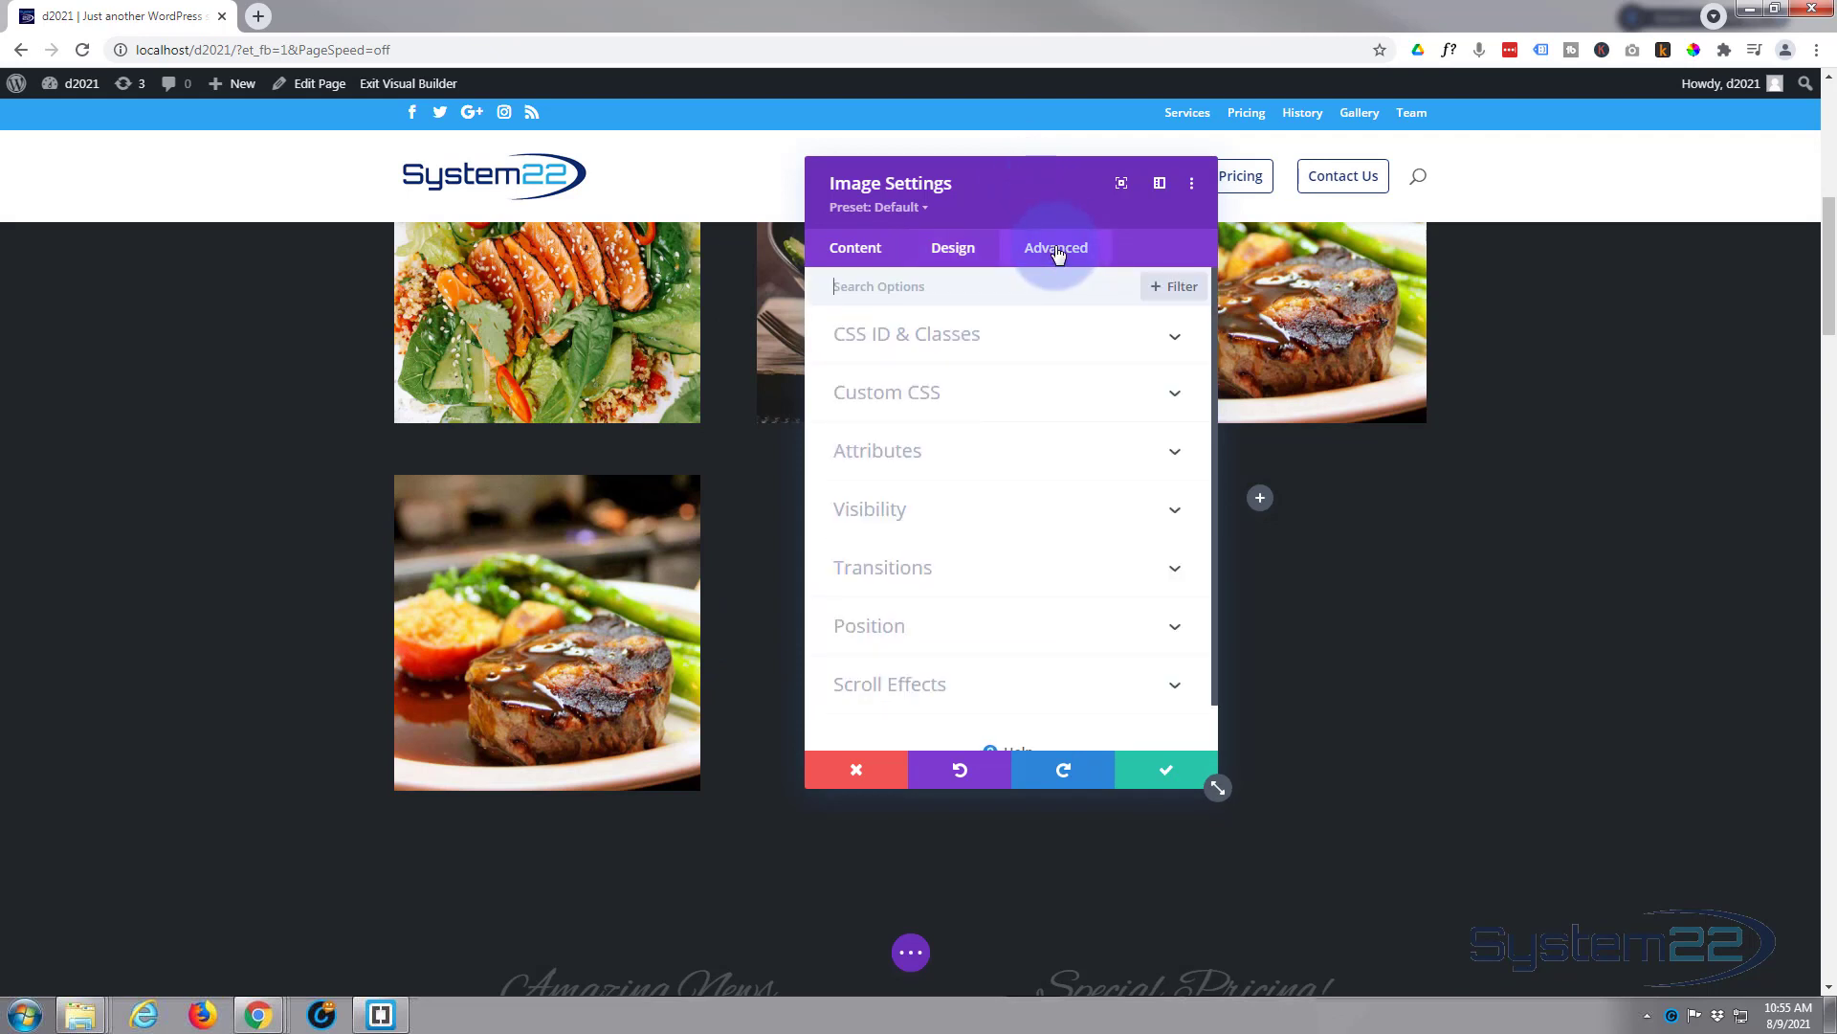
{"action": "left_click", "coordinate": [1050, 584]}
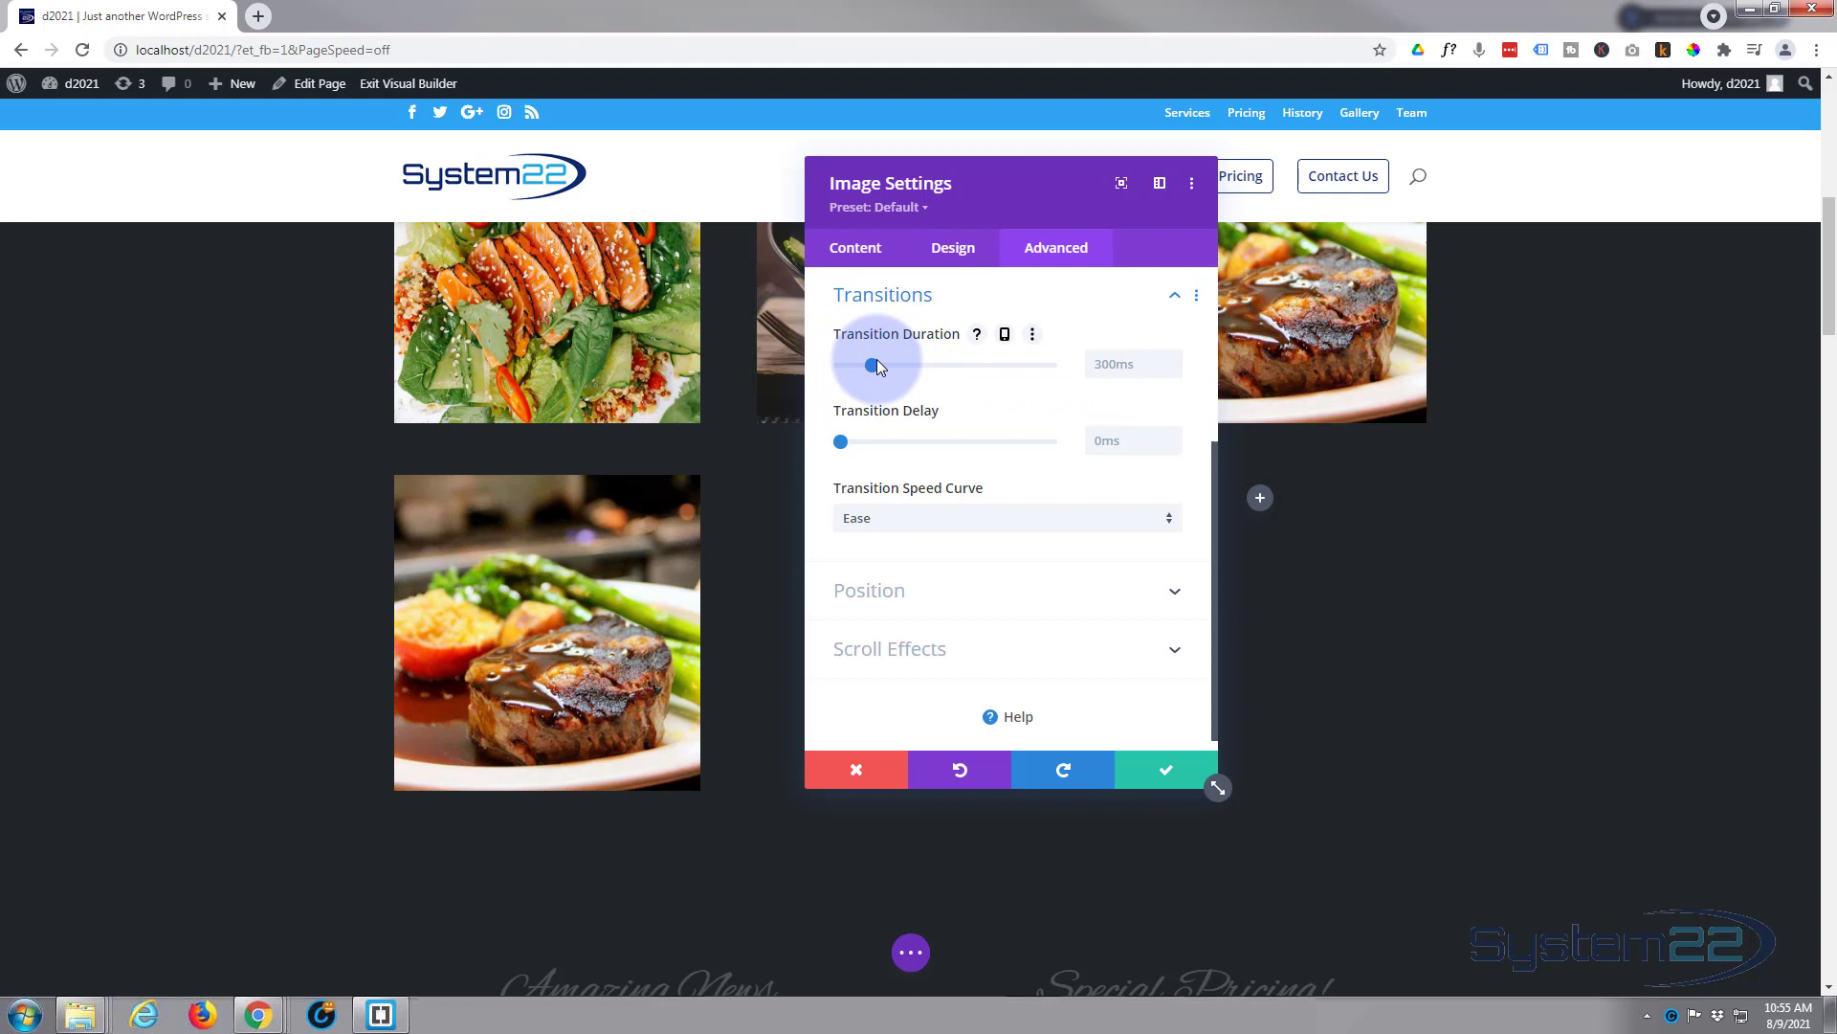
{"action": "left_click_drag", "start_coordinate": [877, 359], "coordinate": [905, 358]}
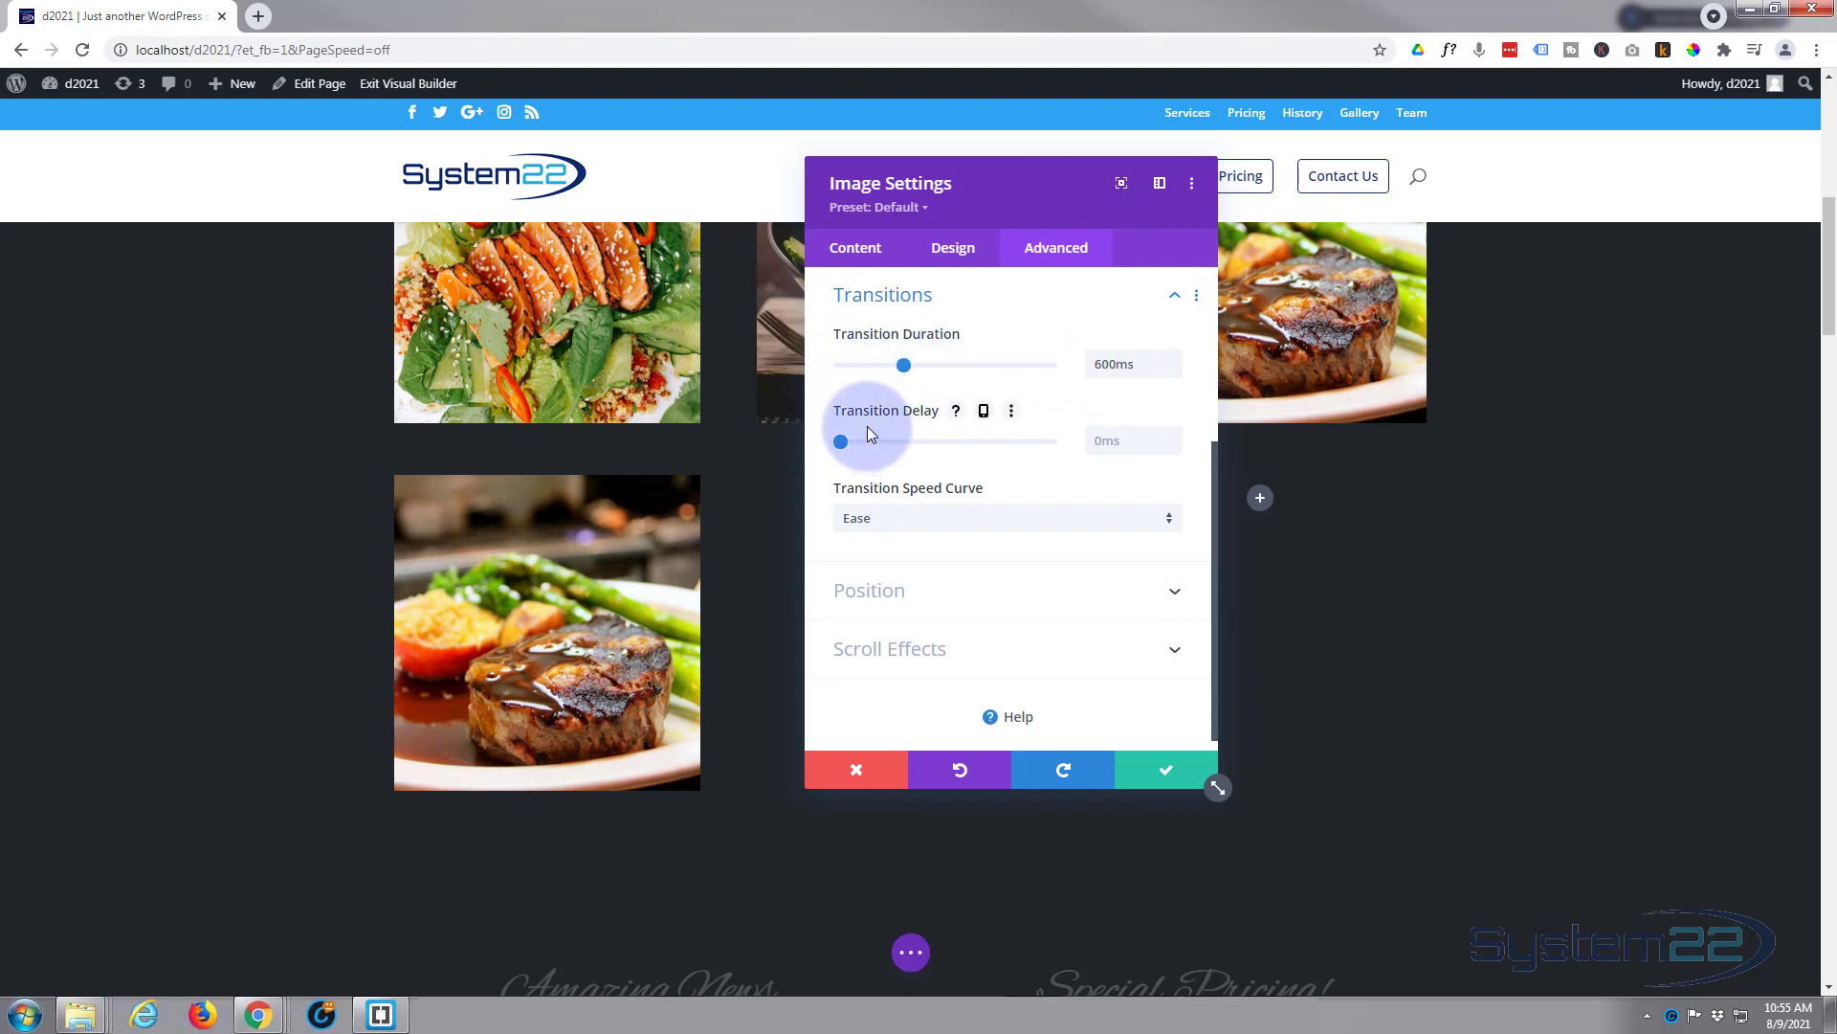
{"action": "left_click", "coordinate": [973, 520]}
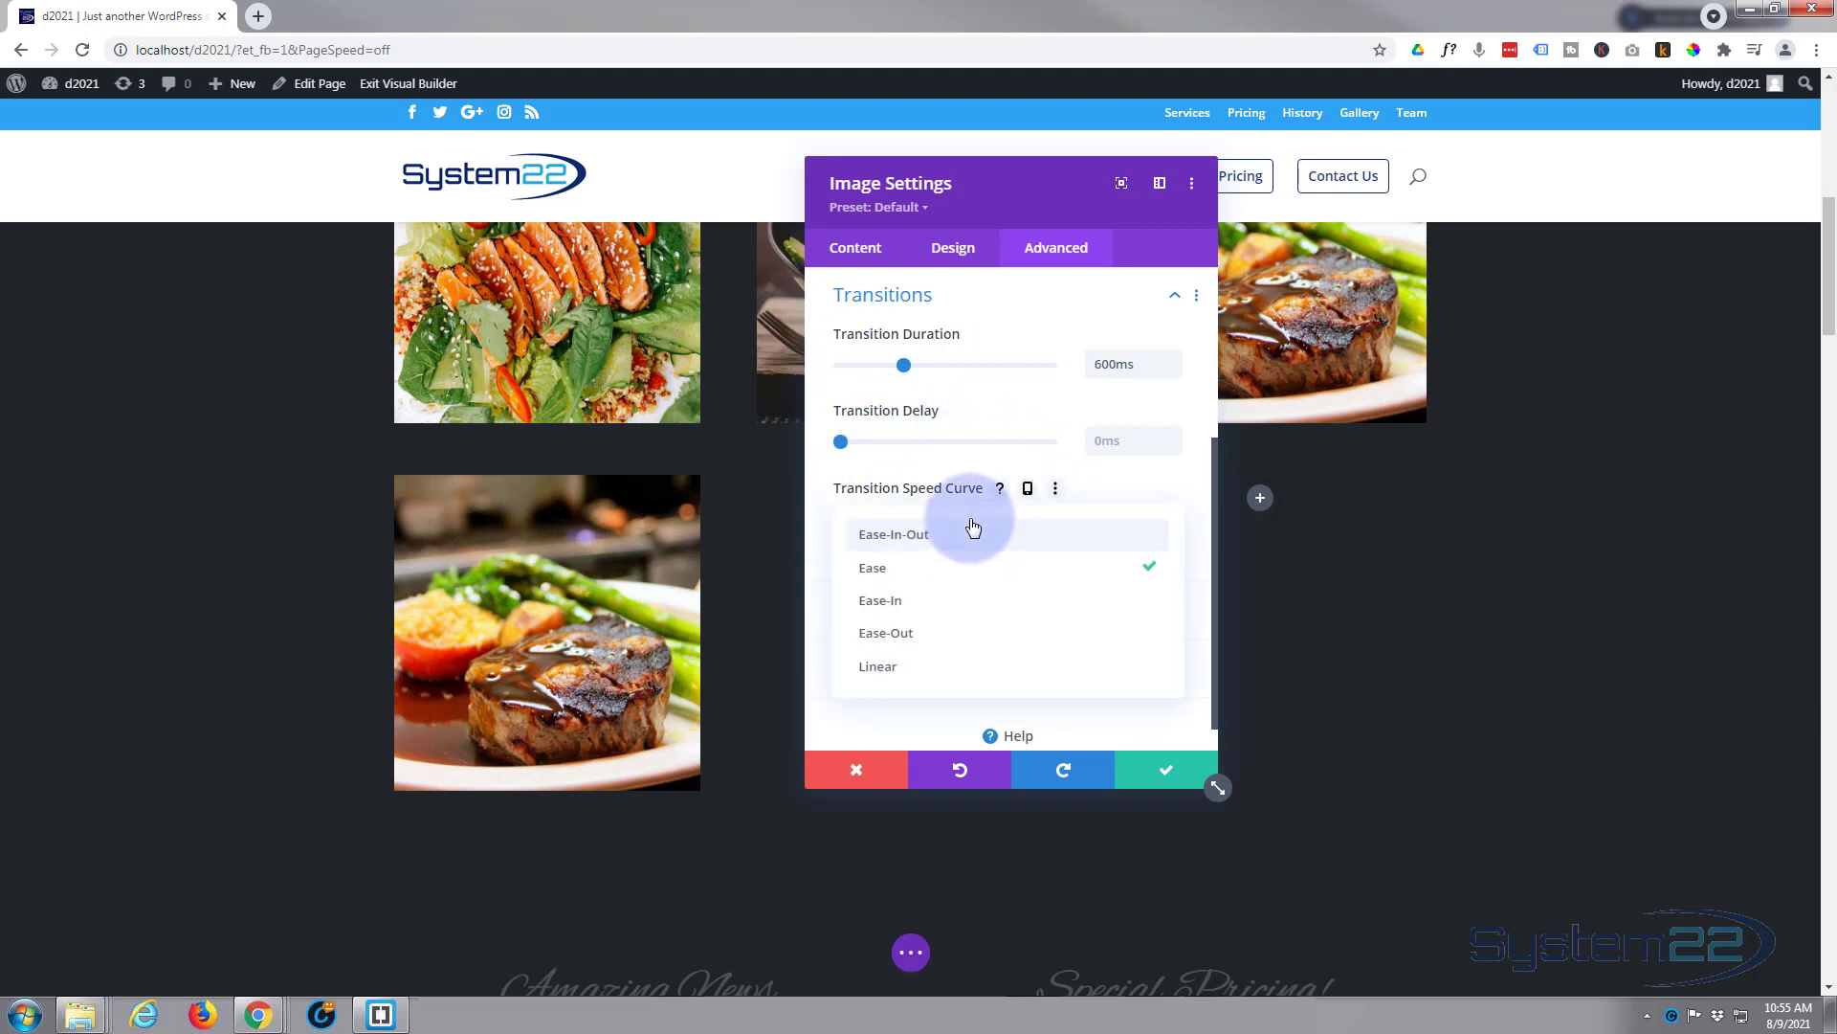
{"action": "left_click", "coordinate": [918, 541]}
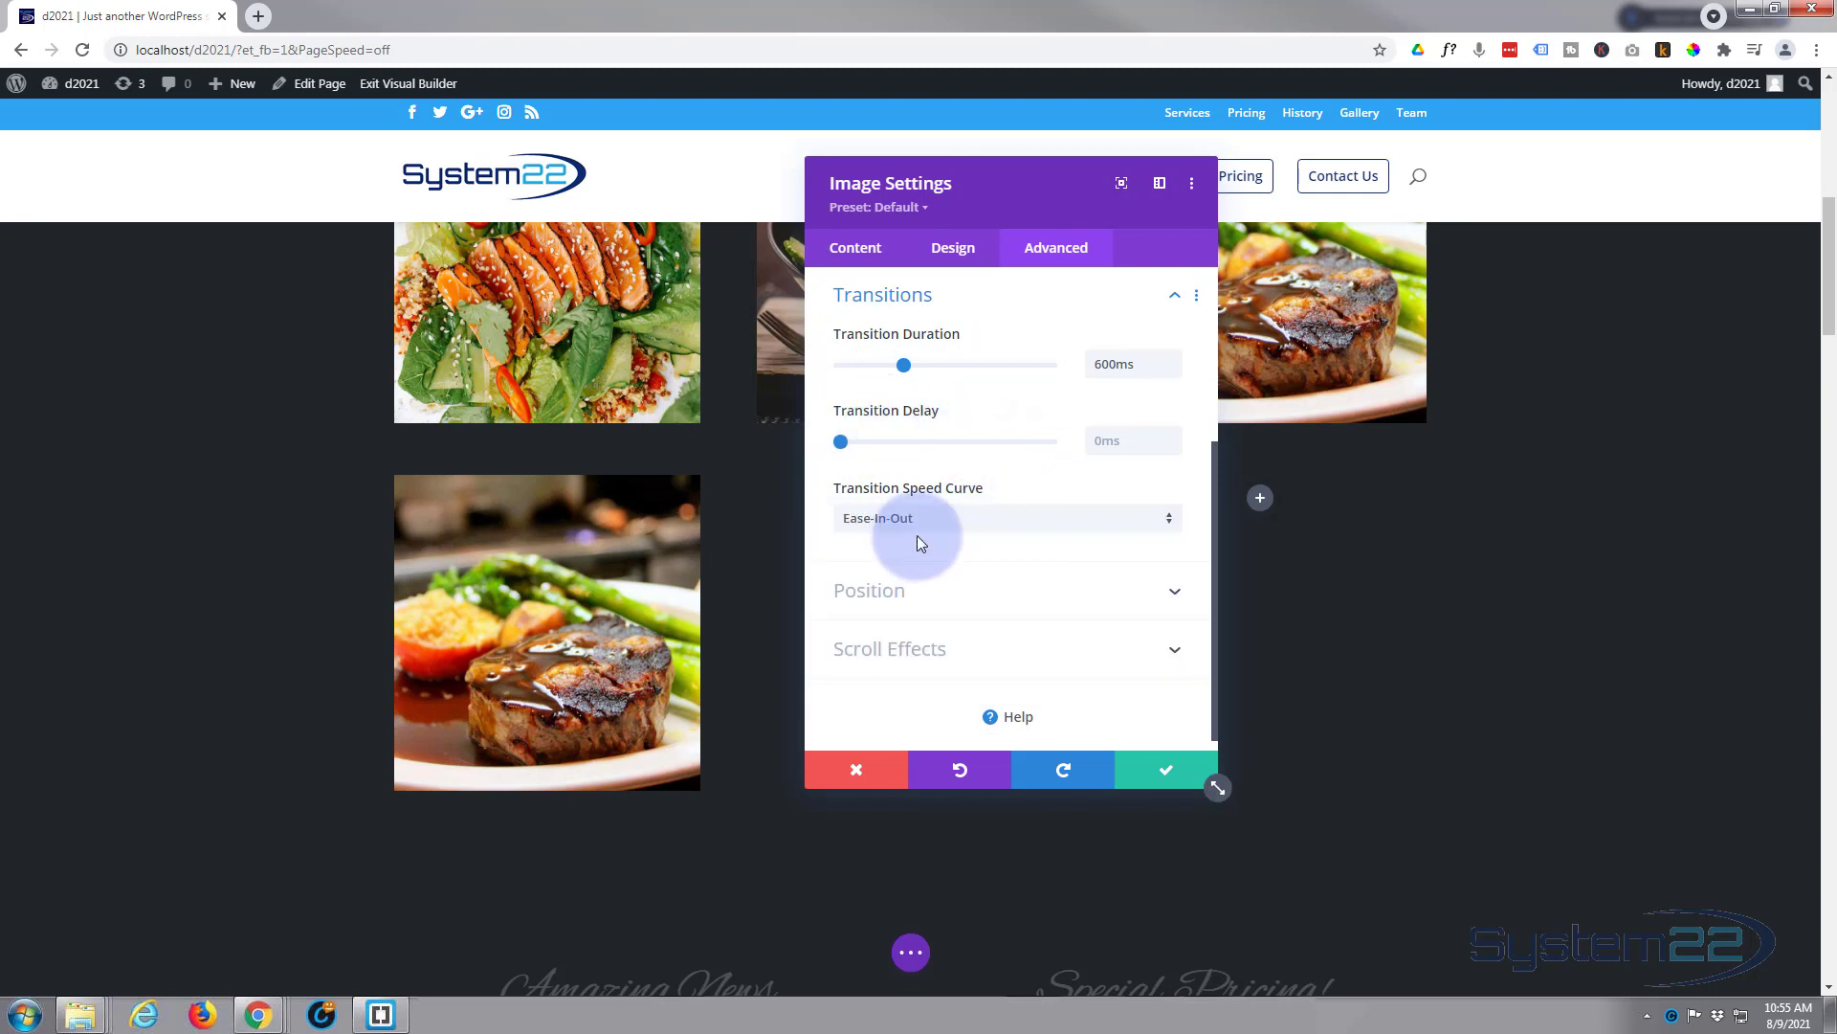
{"action": "left_click", "coordinate": [957, 524]}
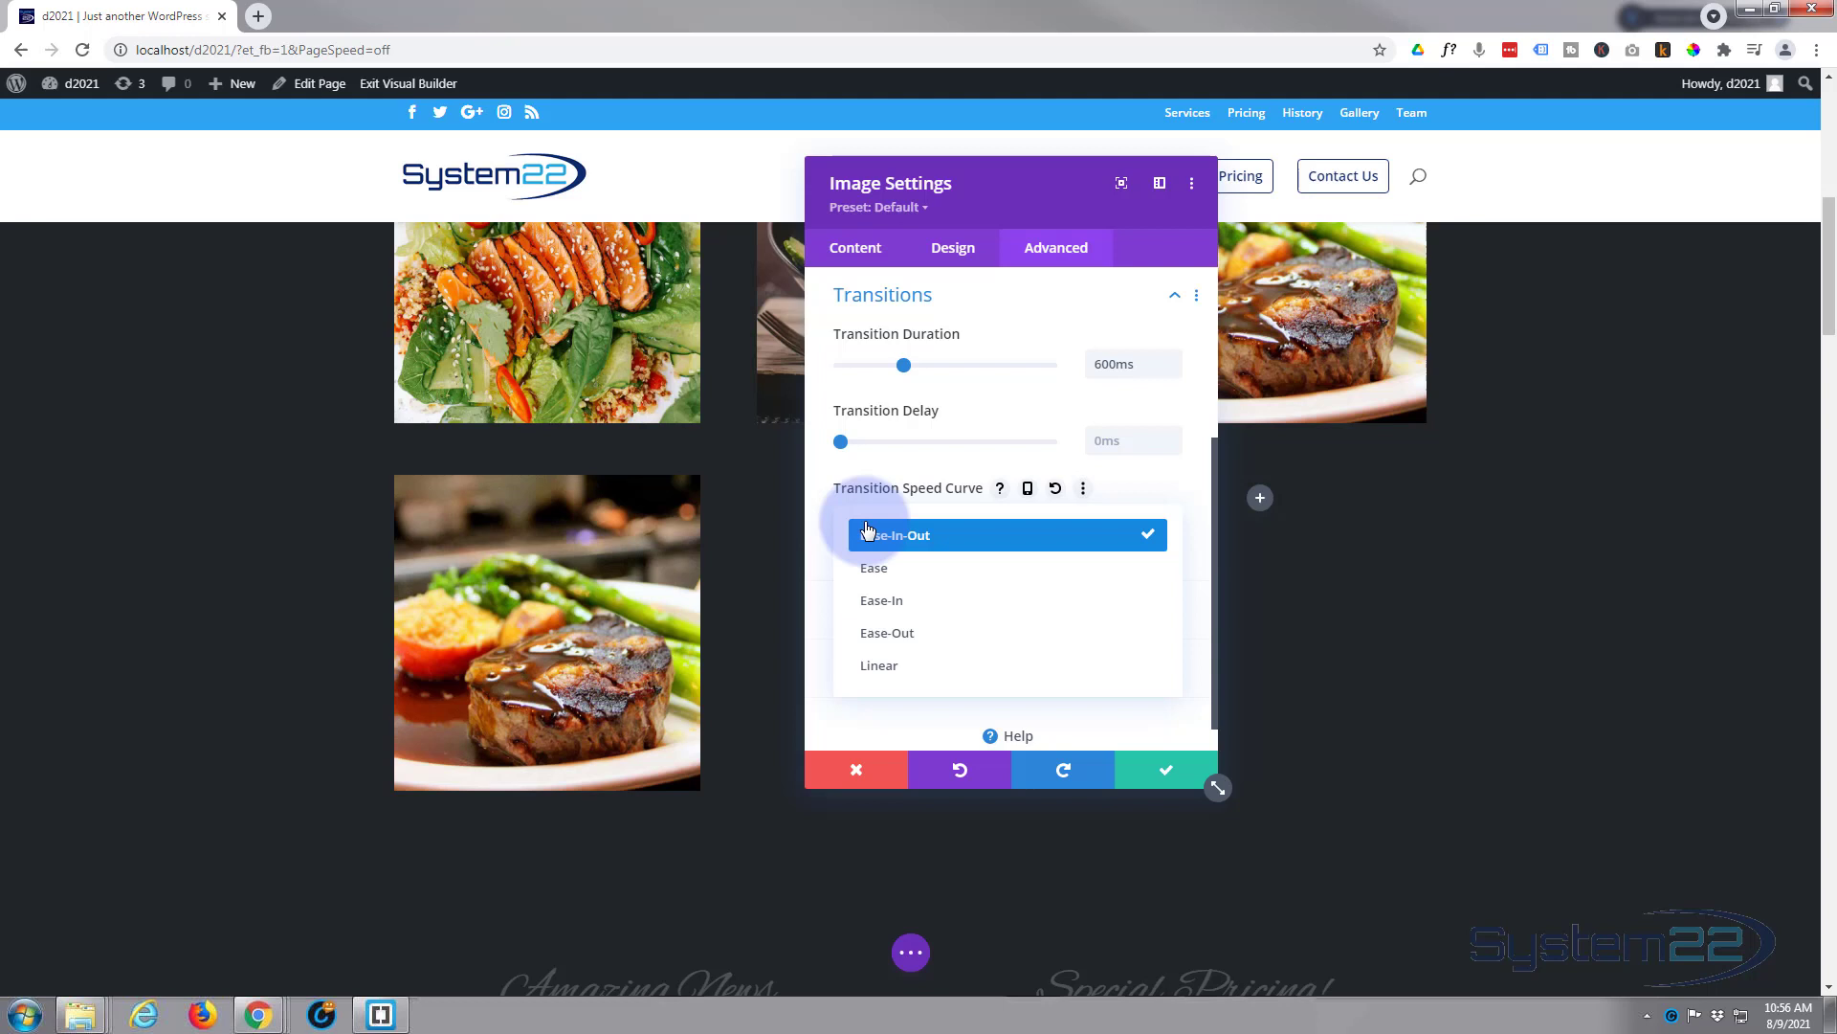
{"action": "left_click", "coordinate": [875, 458]}
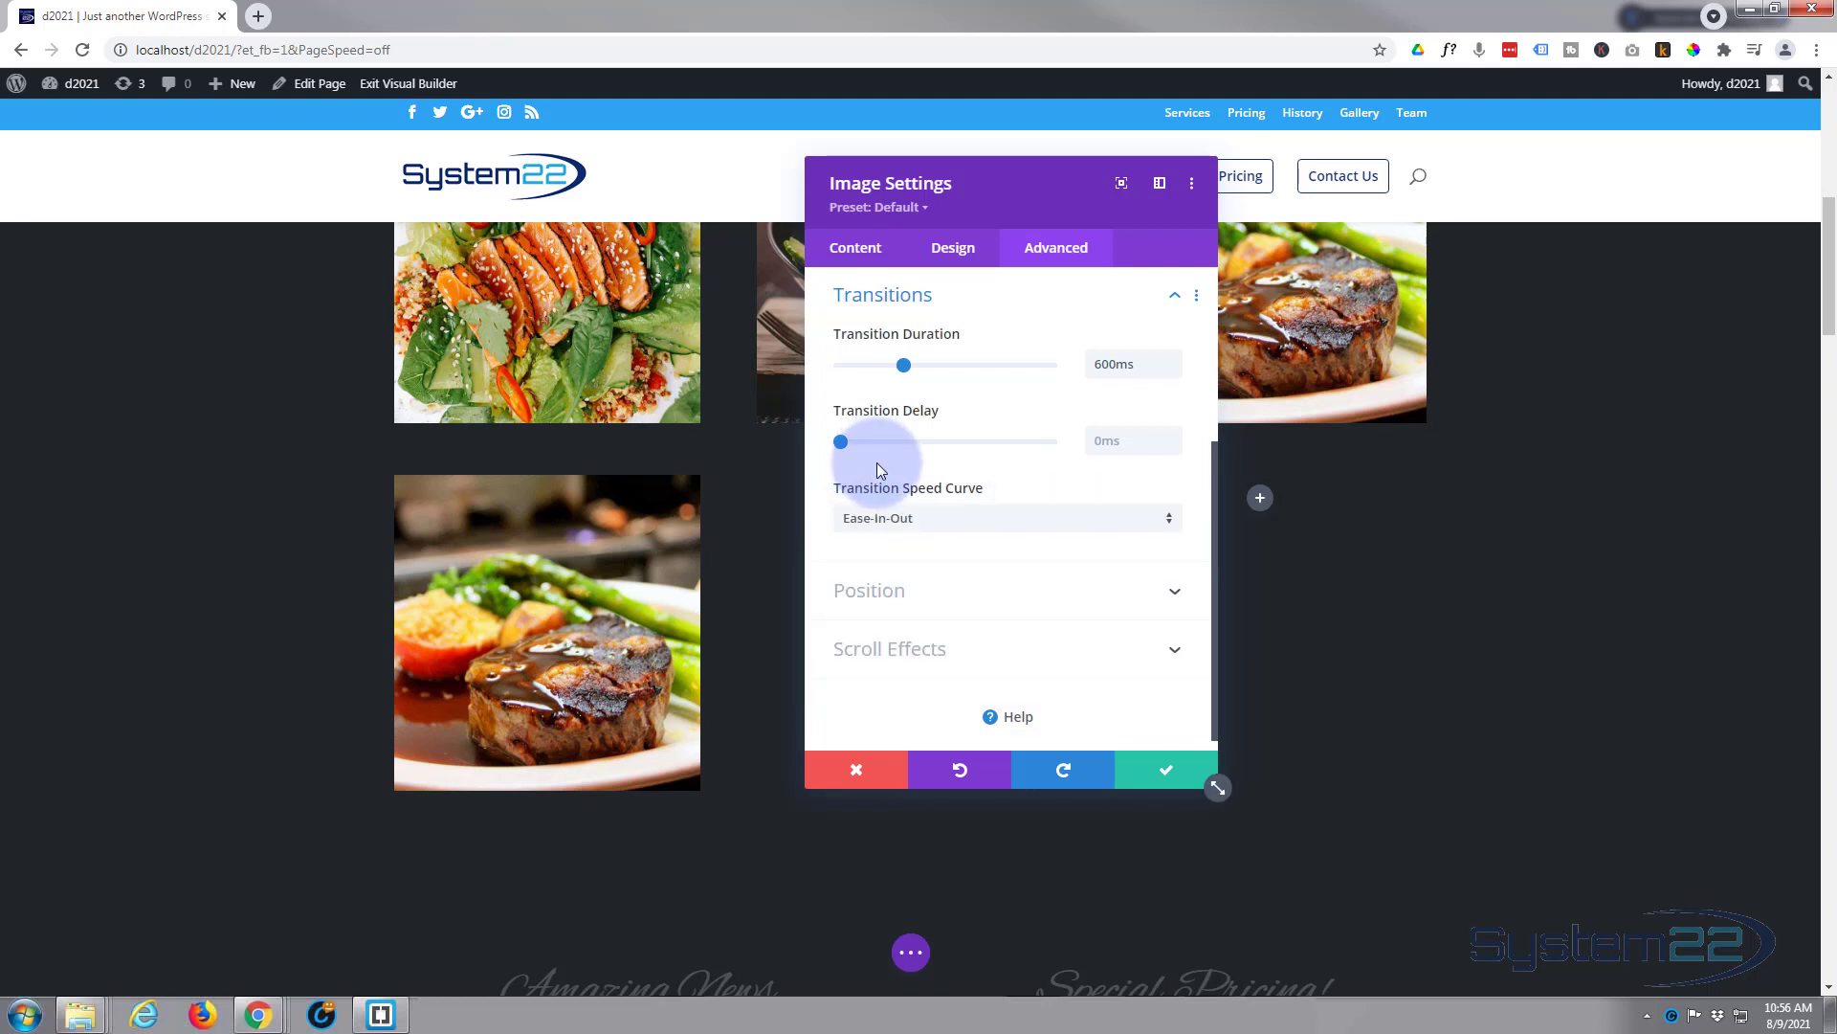
{"action": "left_click", "coordinate": [1162, 775]}
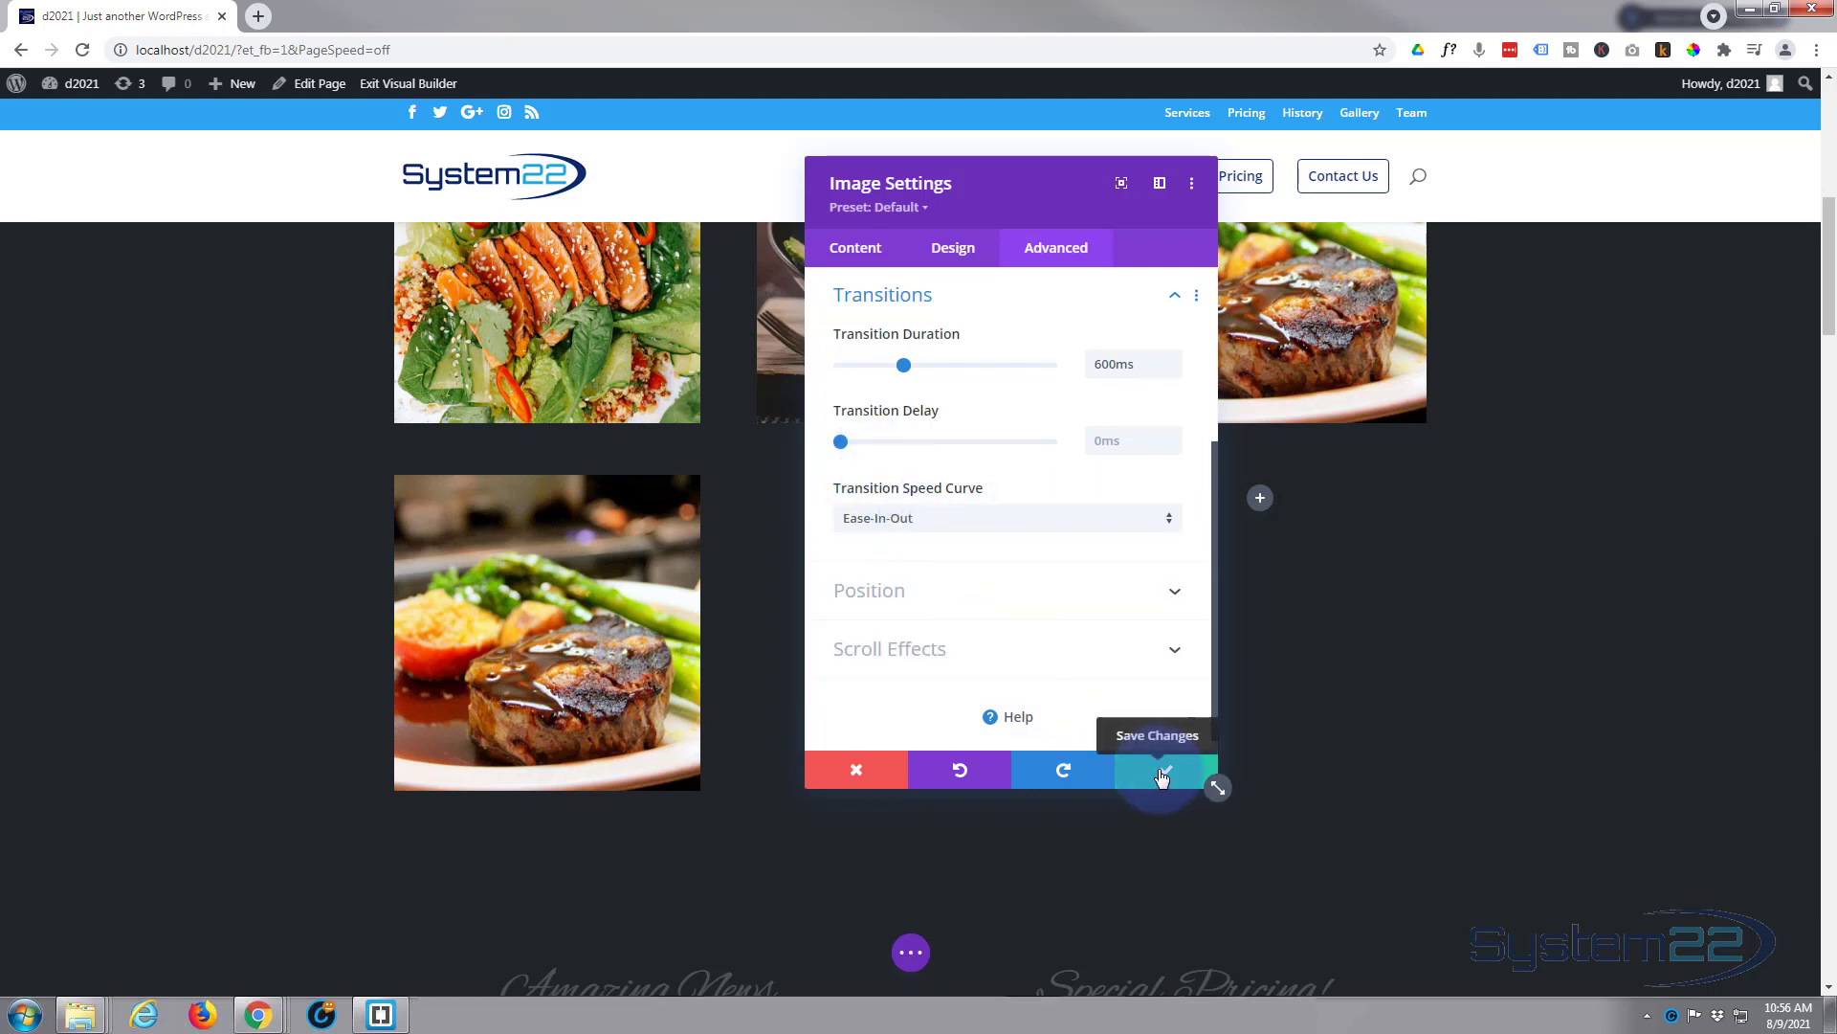
{"action": "left_click", "coordinate": [1162, 775]}
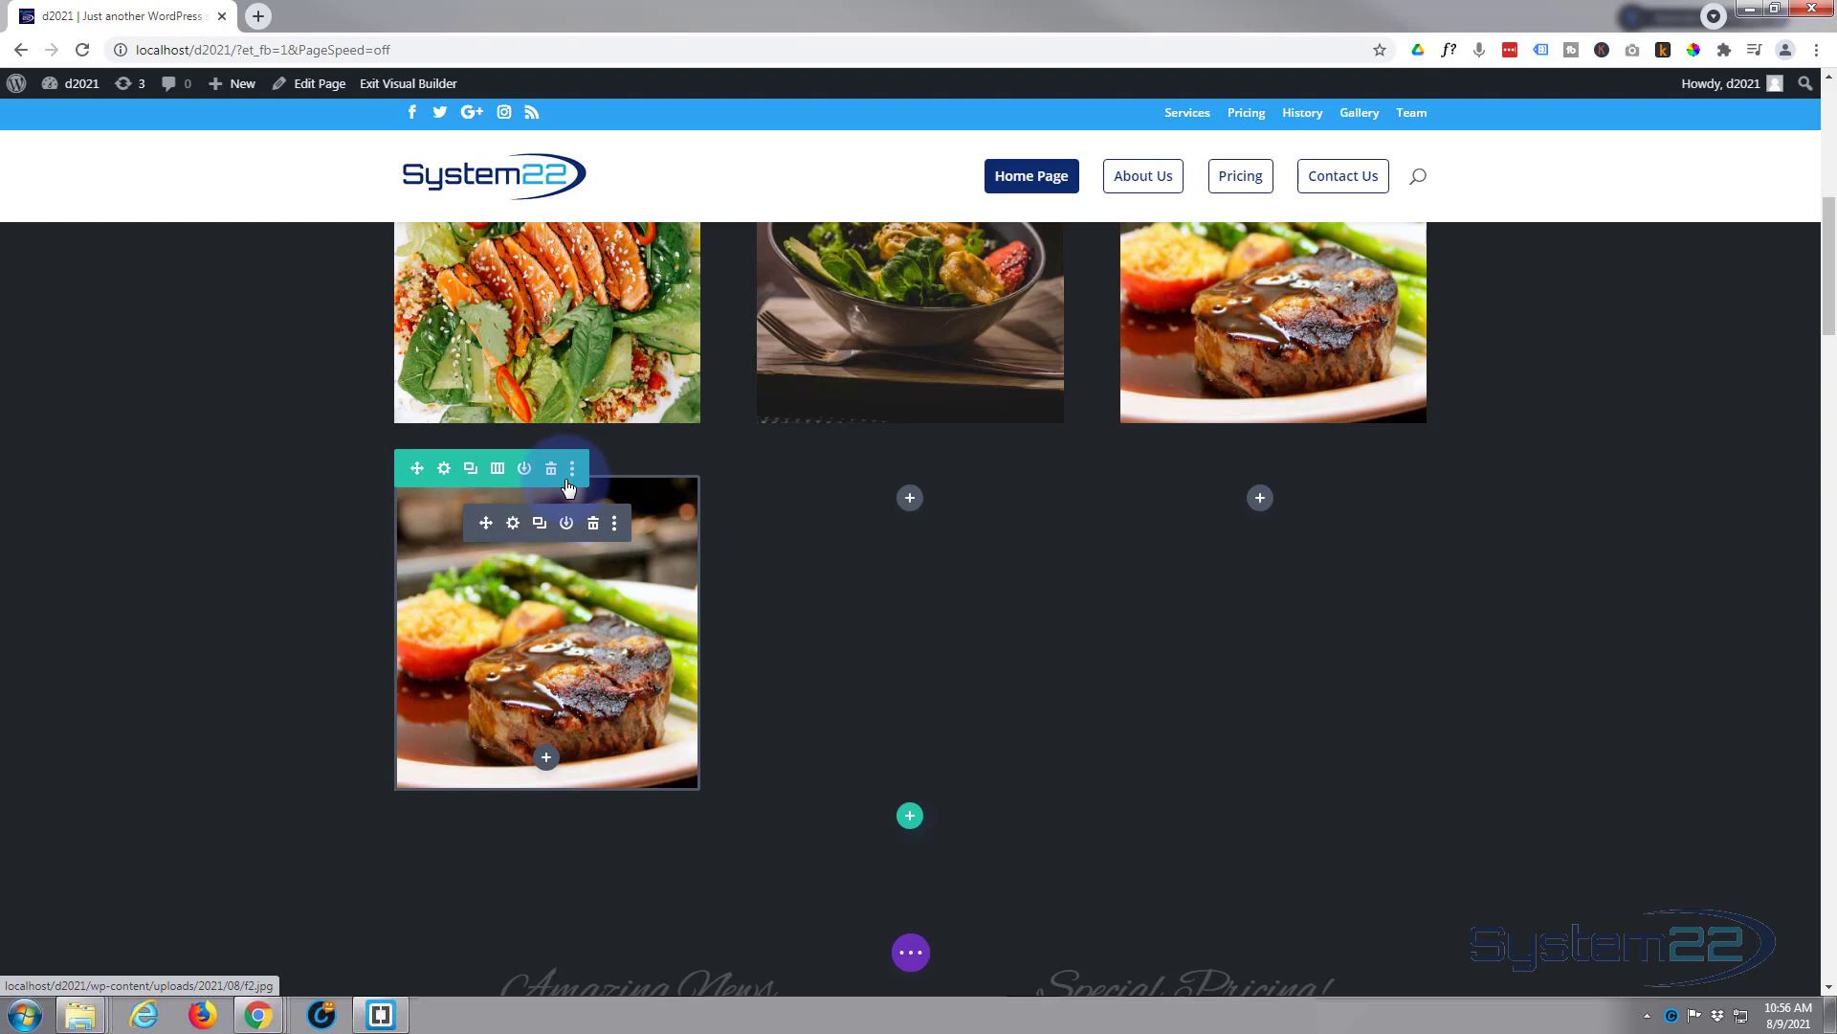
Enter height:330px; as the first column's Main Element custom CSS
{"action": "left_click", "coordinate": [444, 471]}
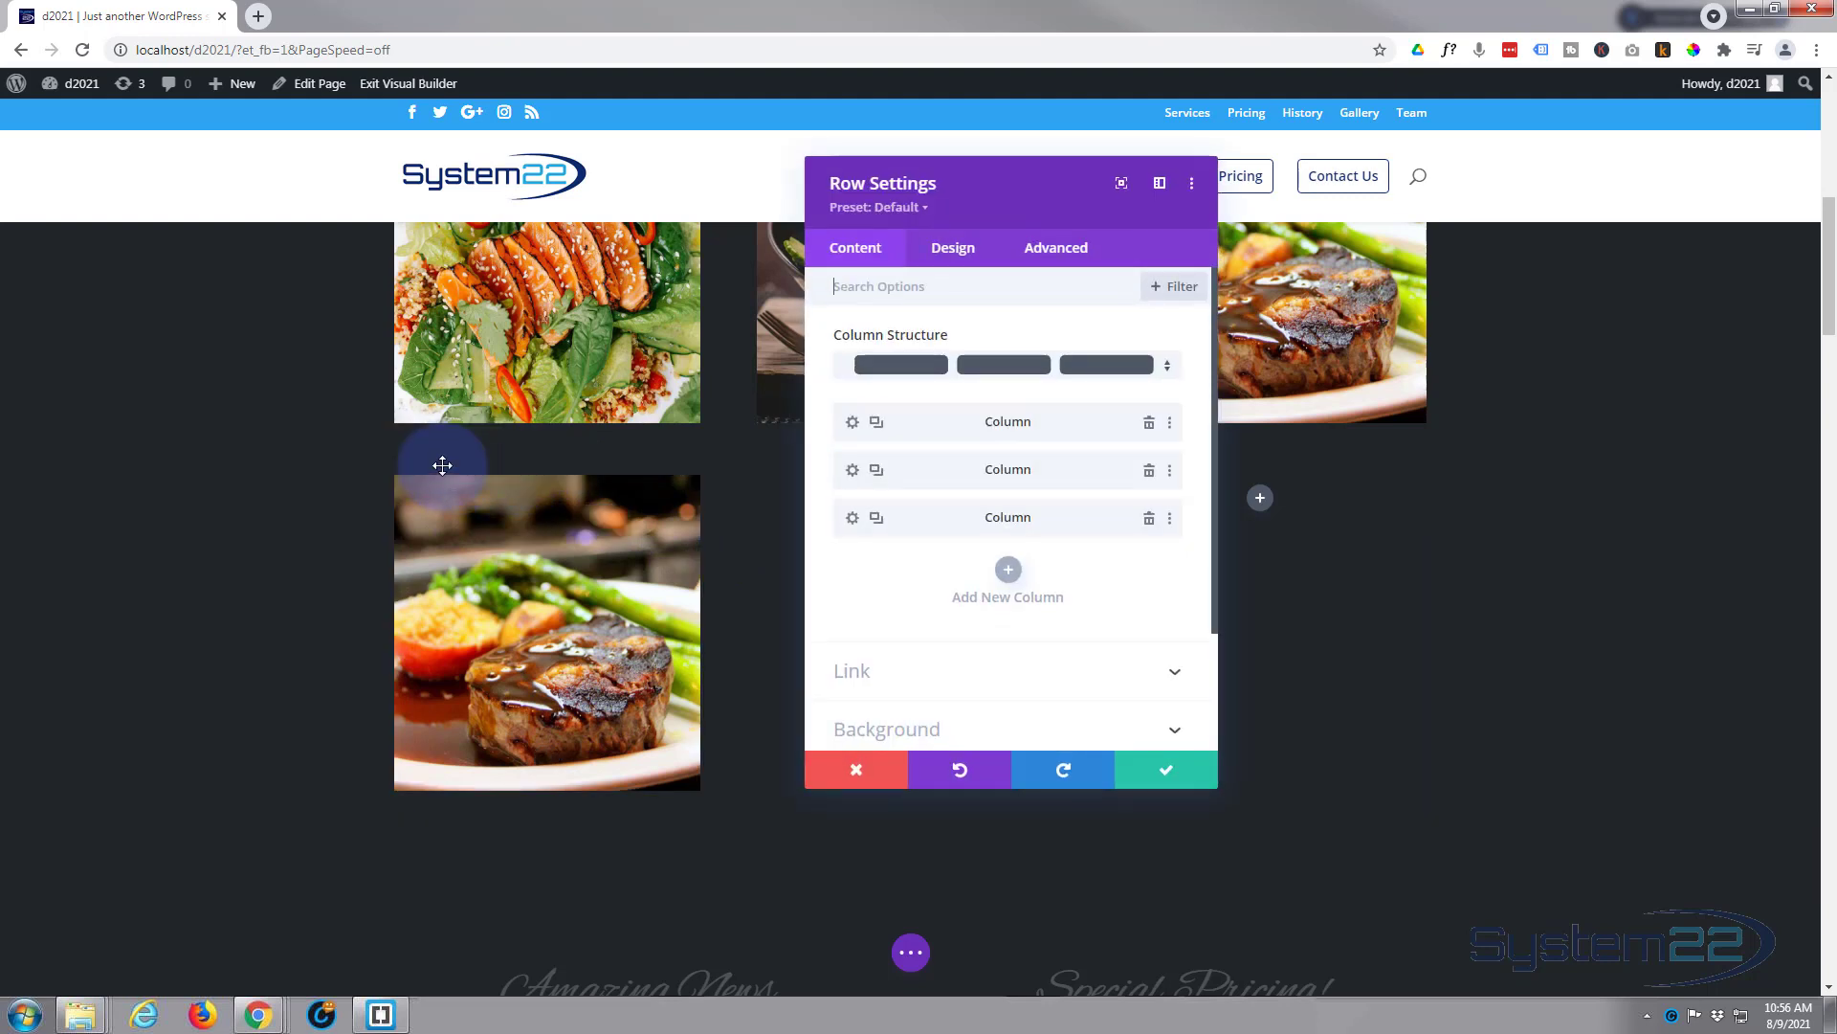
{"action": "left_click", "coordinate": [852, 424]}
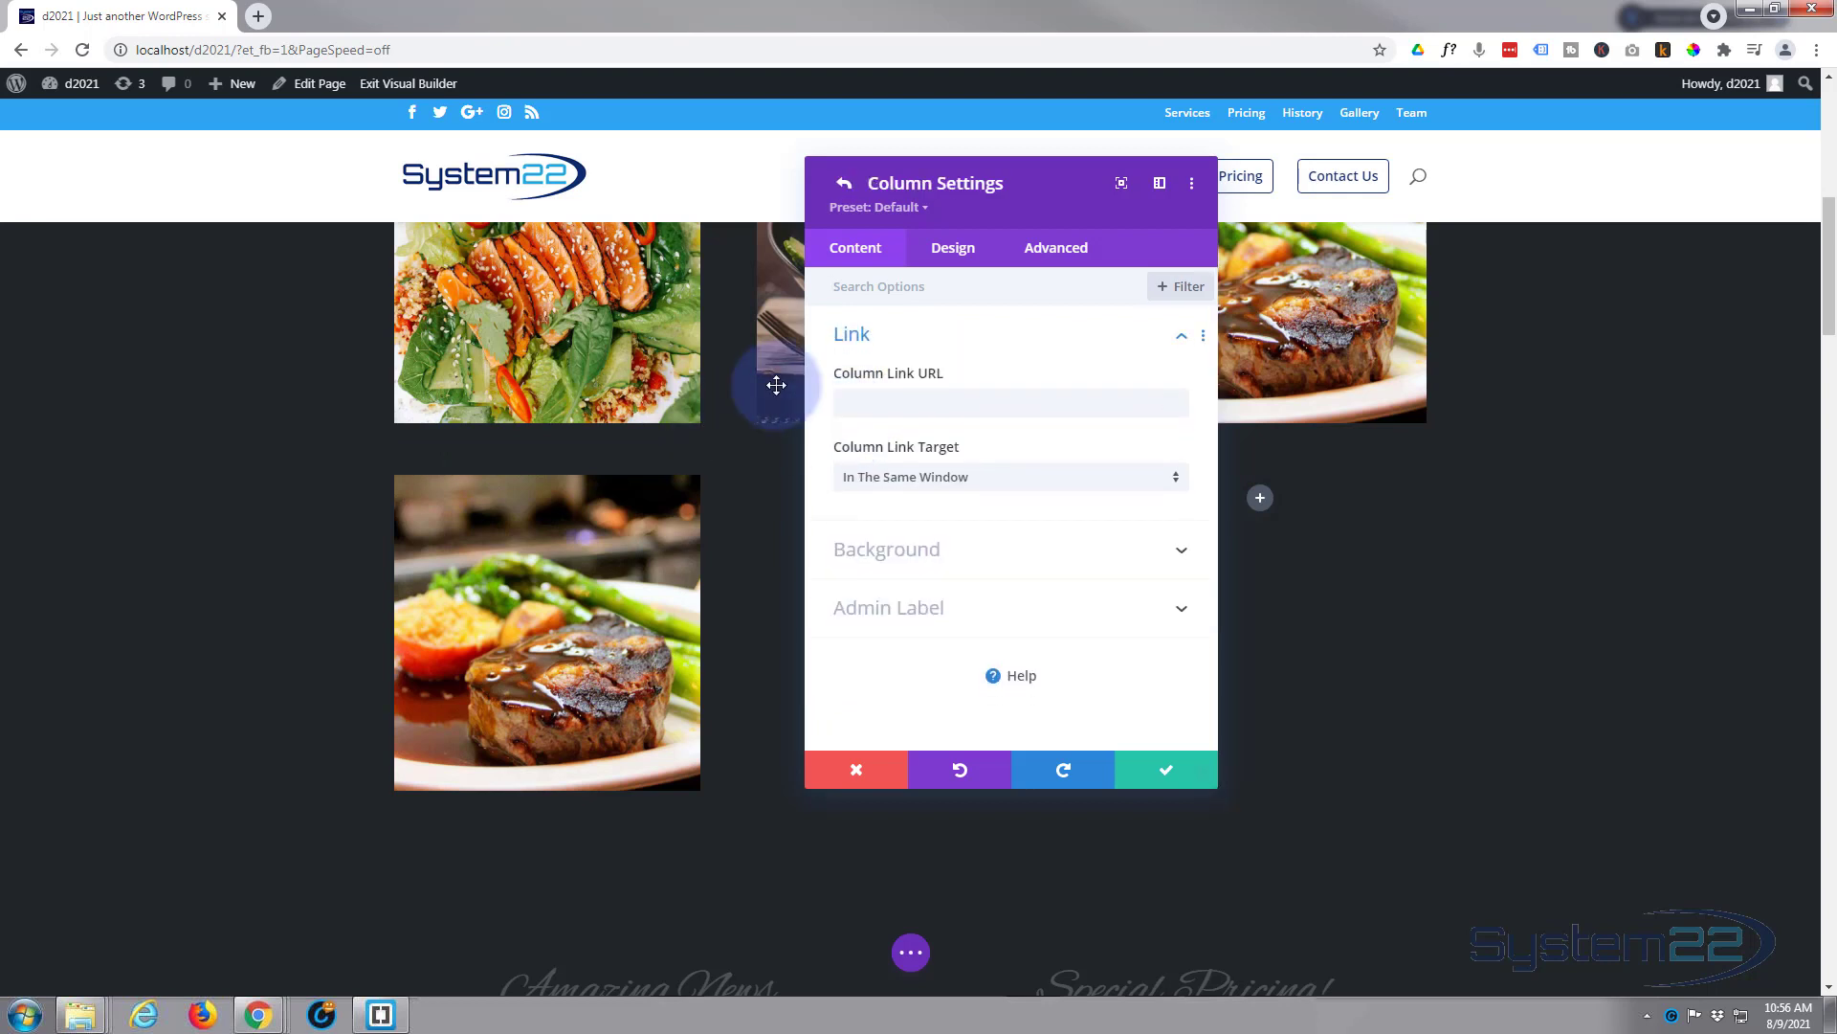
{"action": "left_click", "coordinate": [1043, 250]}
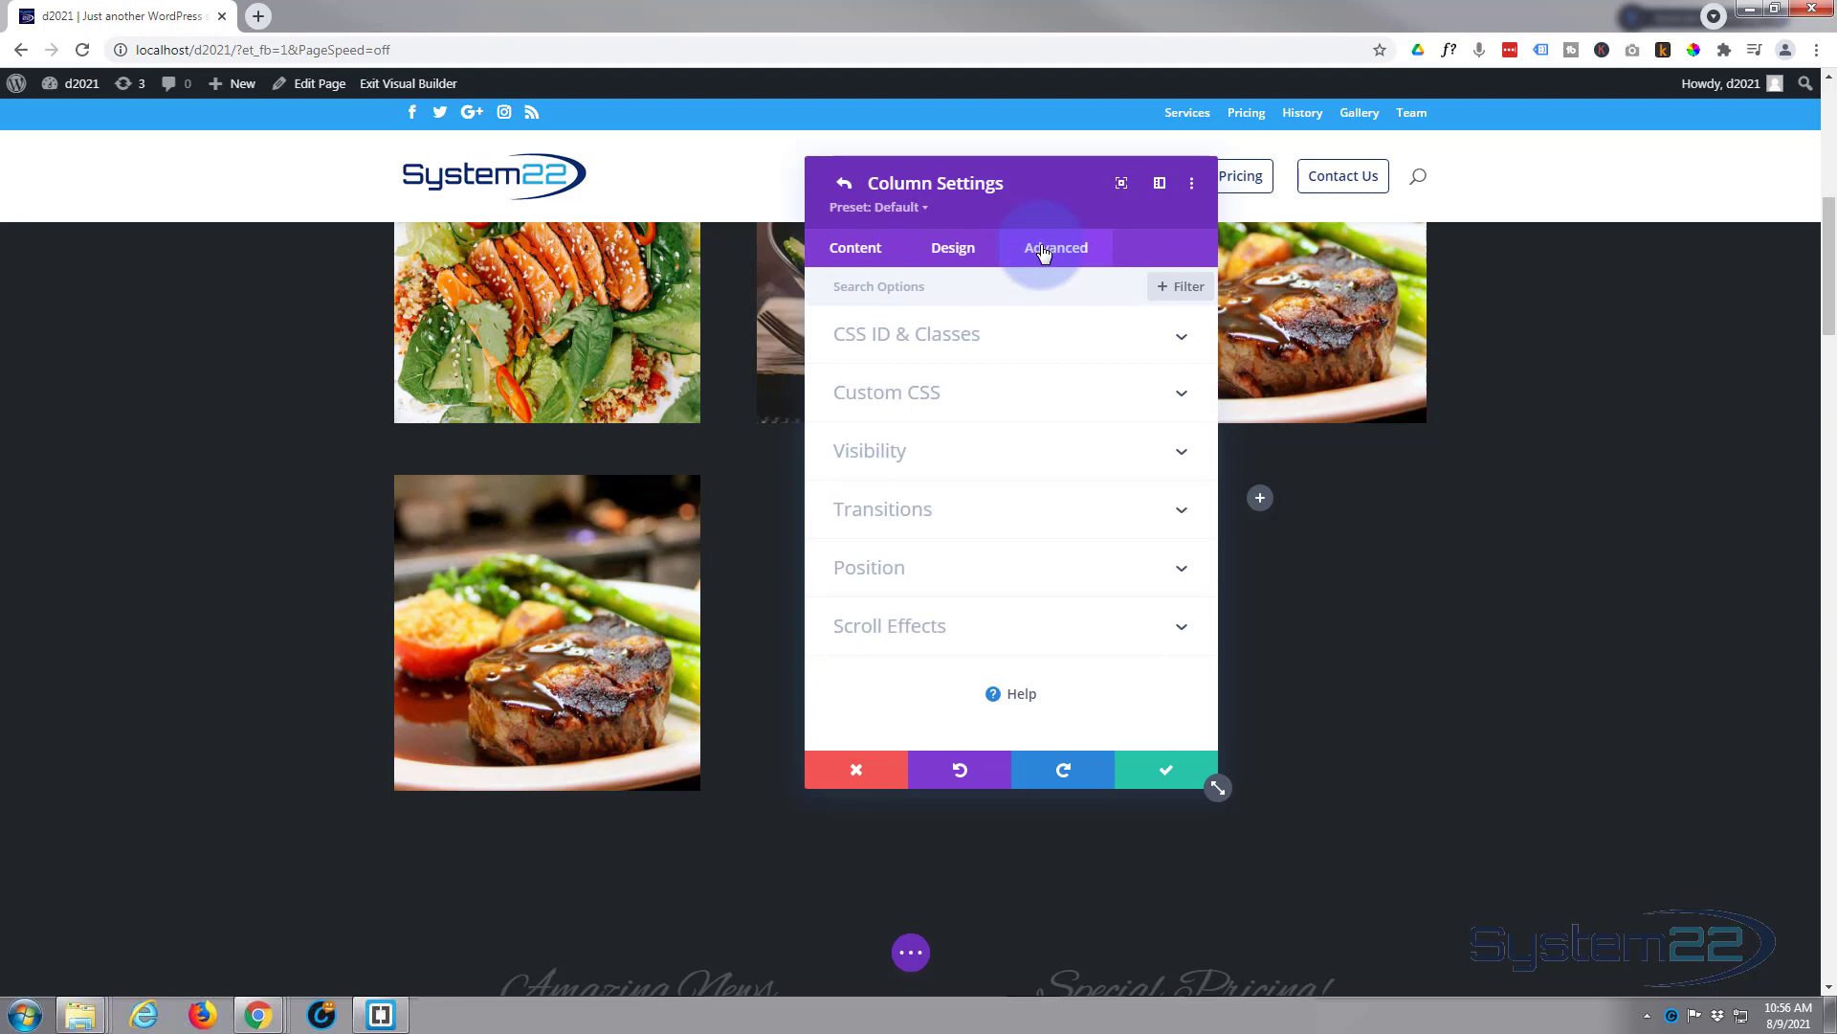
{"action": "left_click", "coordinate": [1029, 400]}
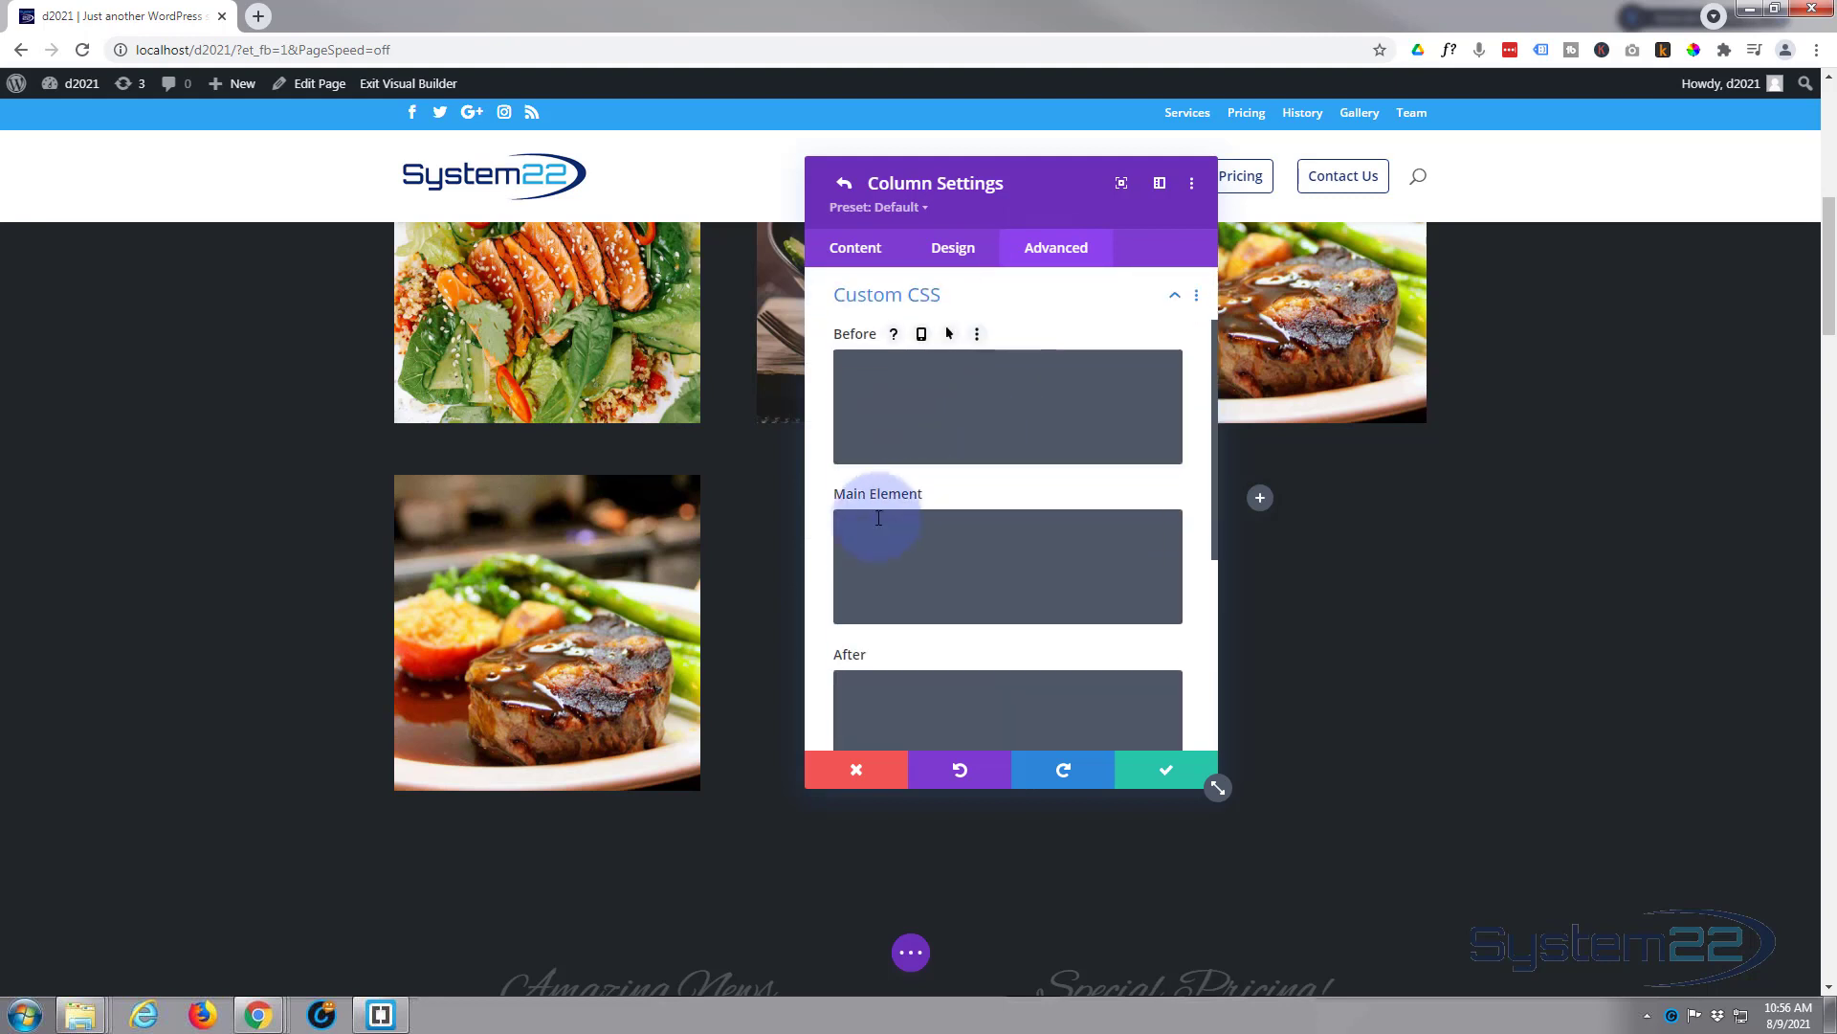
{"action": "left_click", "coordinate": [841, 527]}
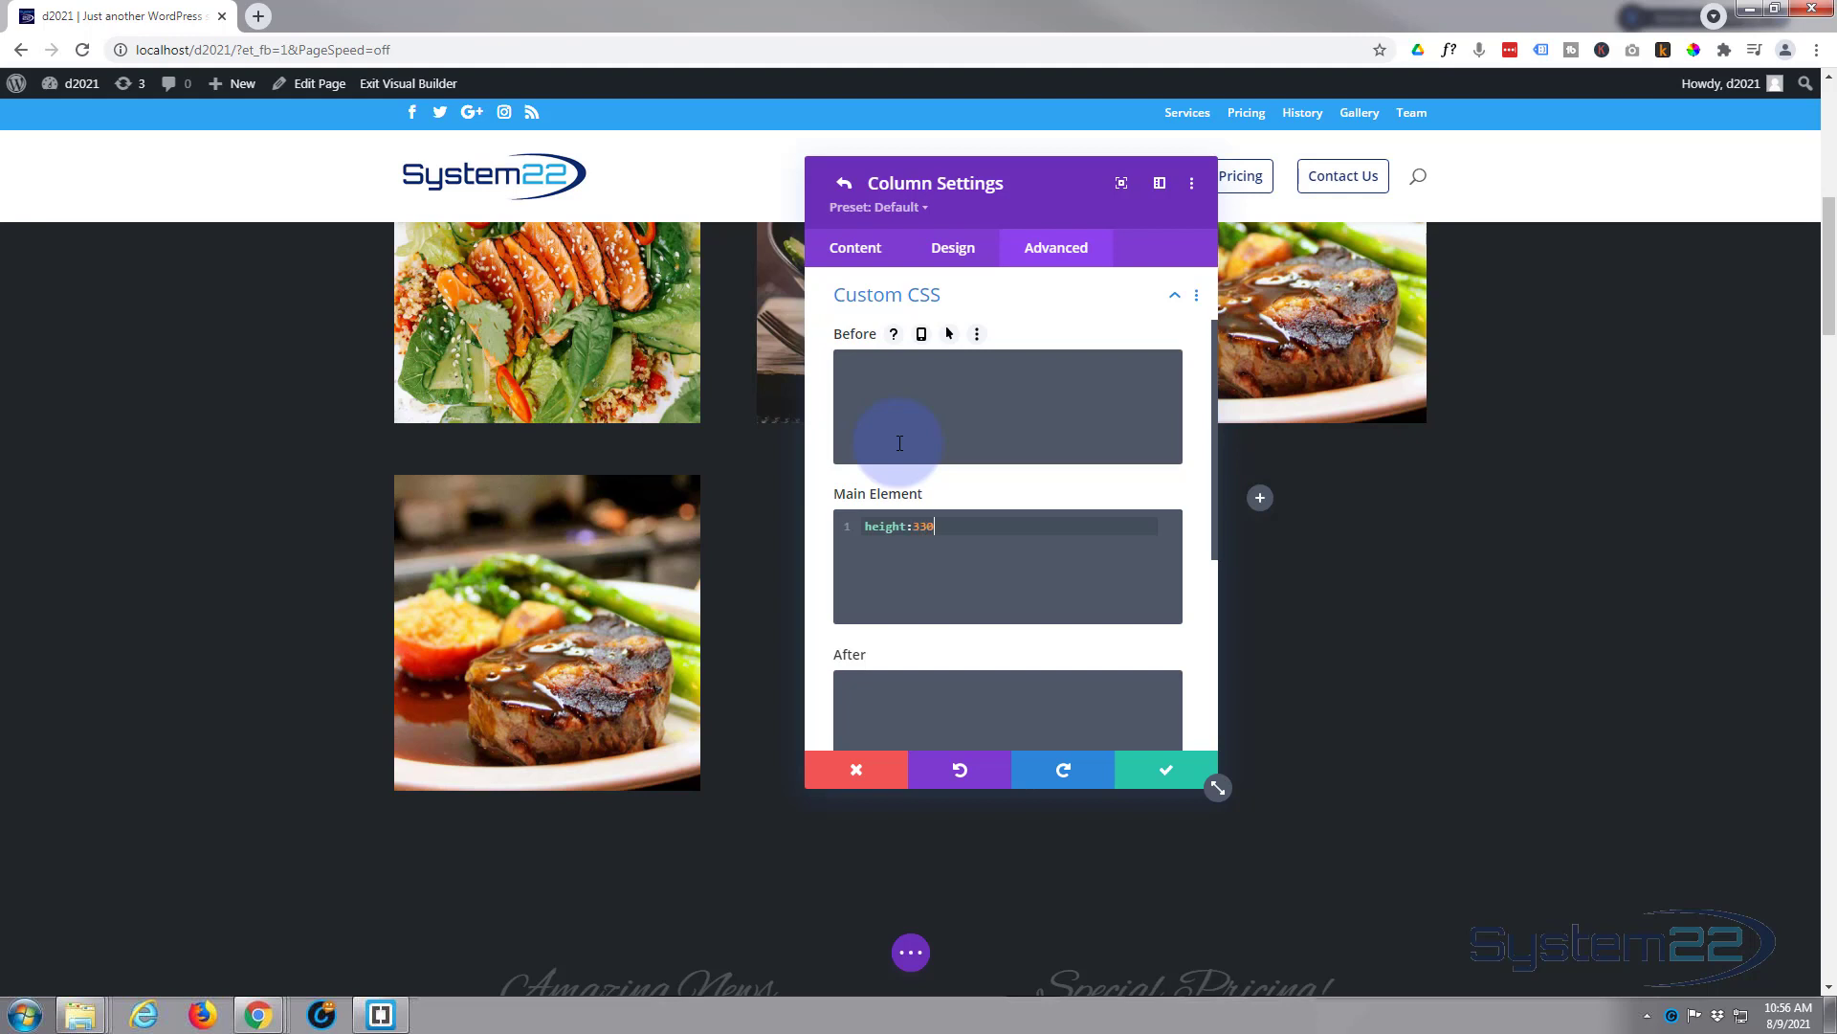
{"action": "type", "text": "px;"}
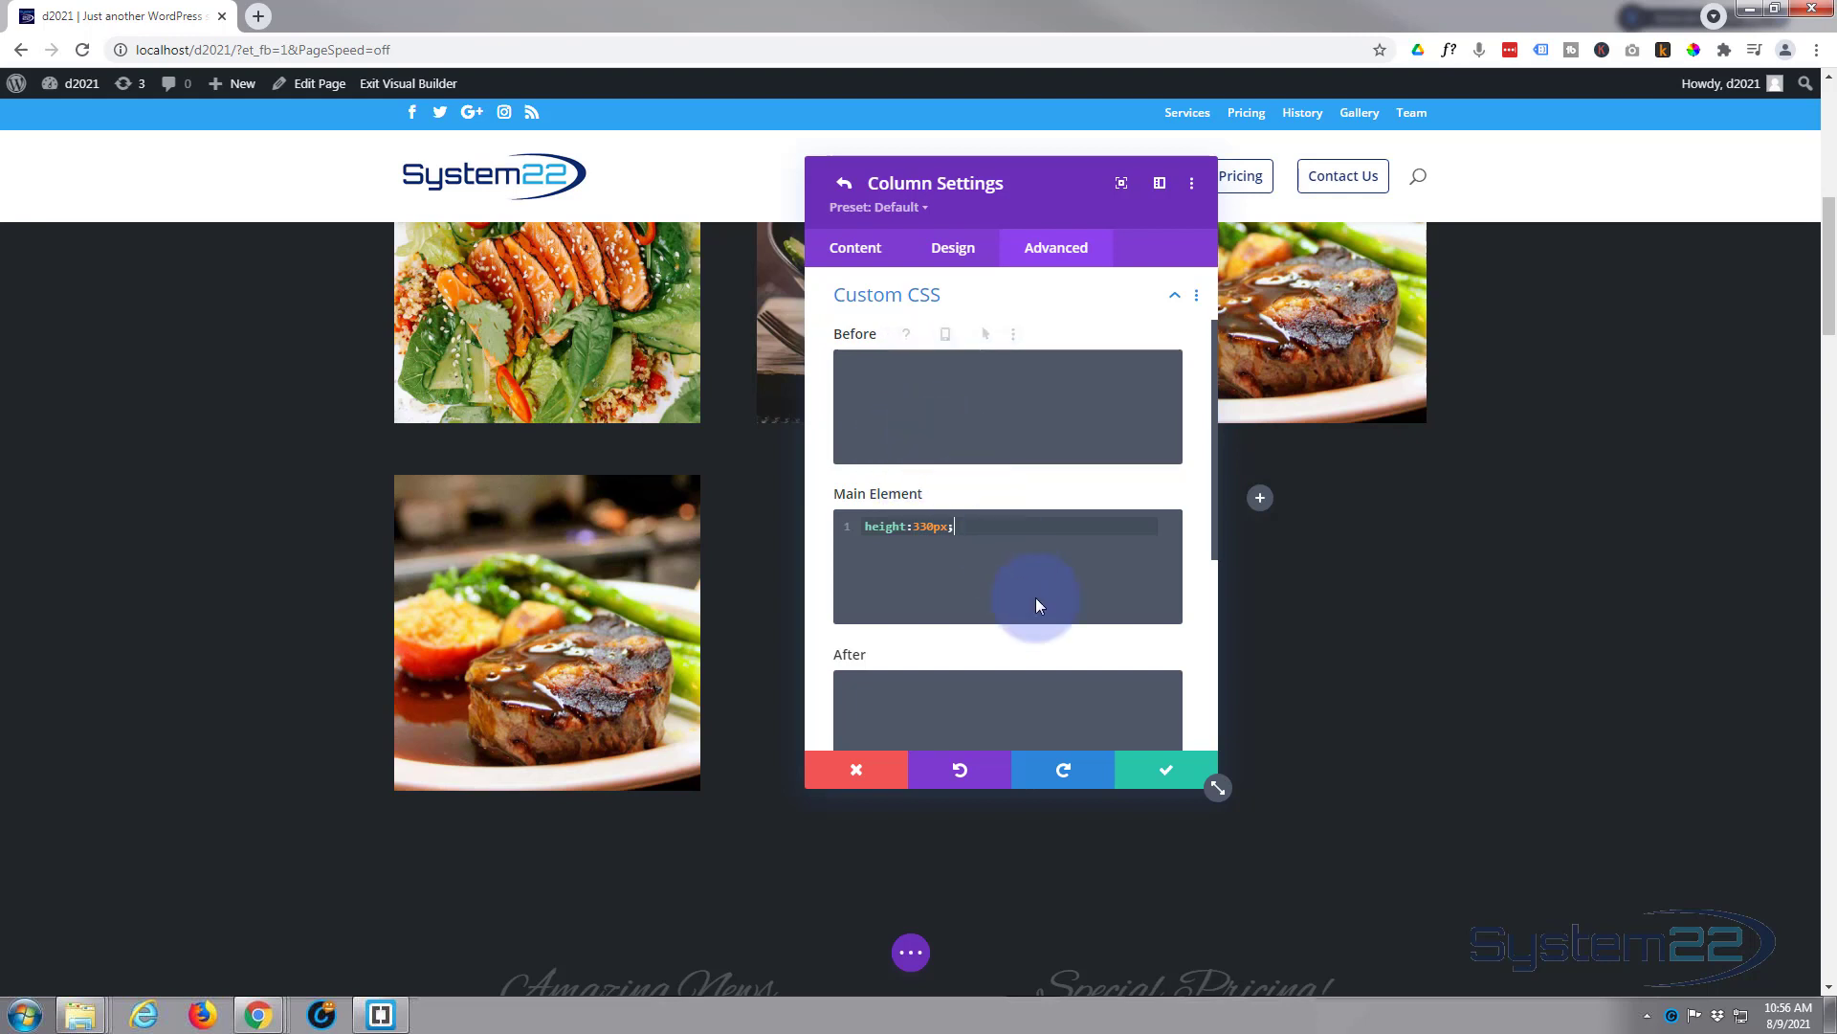
Set the column's horizontal and vertical overflow to Hidden, then save the column and row settings
{"action": "scroll", "coordinate": [1051, 618], "scroll_direction": "up", "scroll_amount": 2}
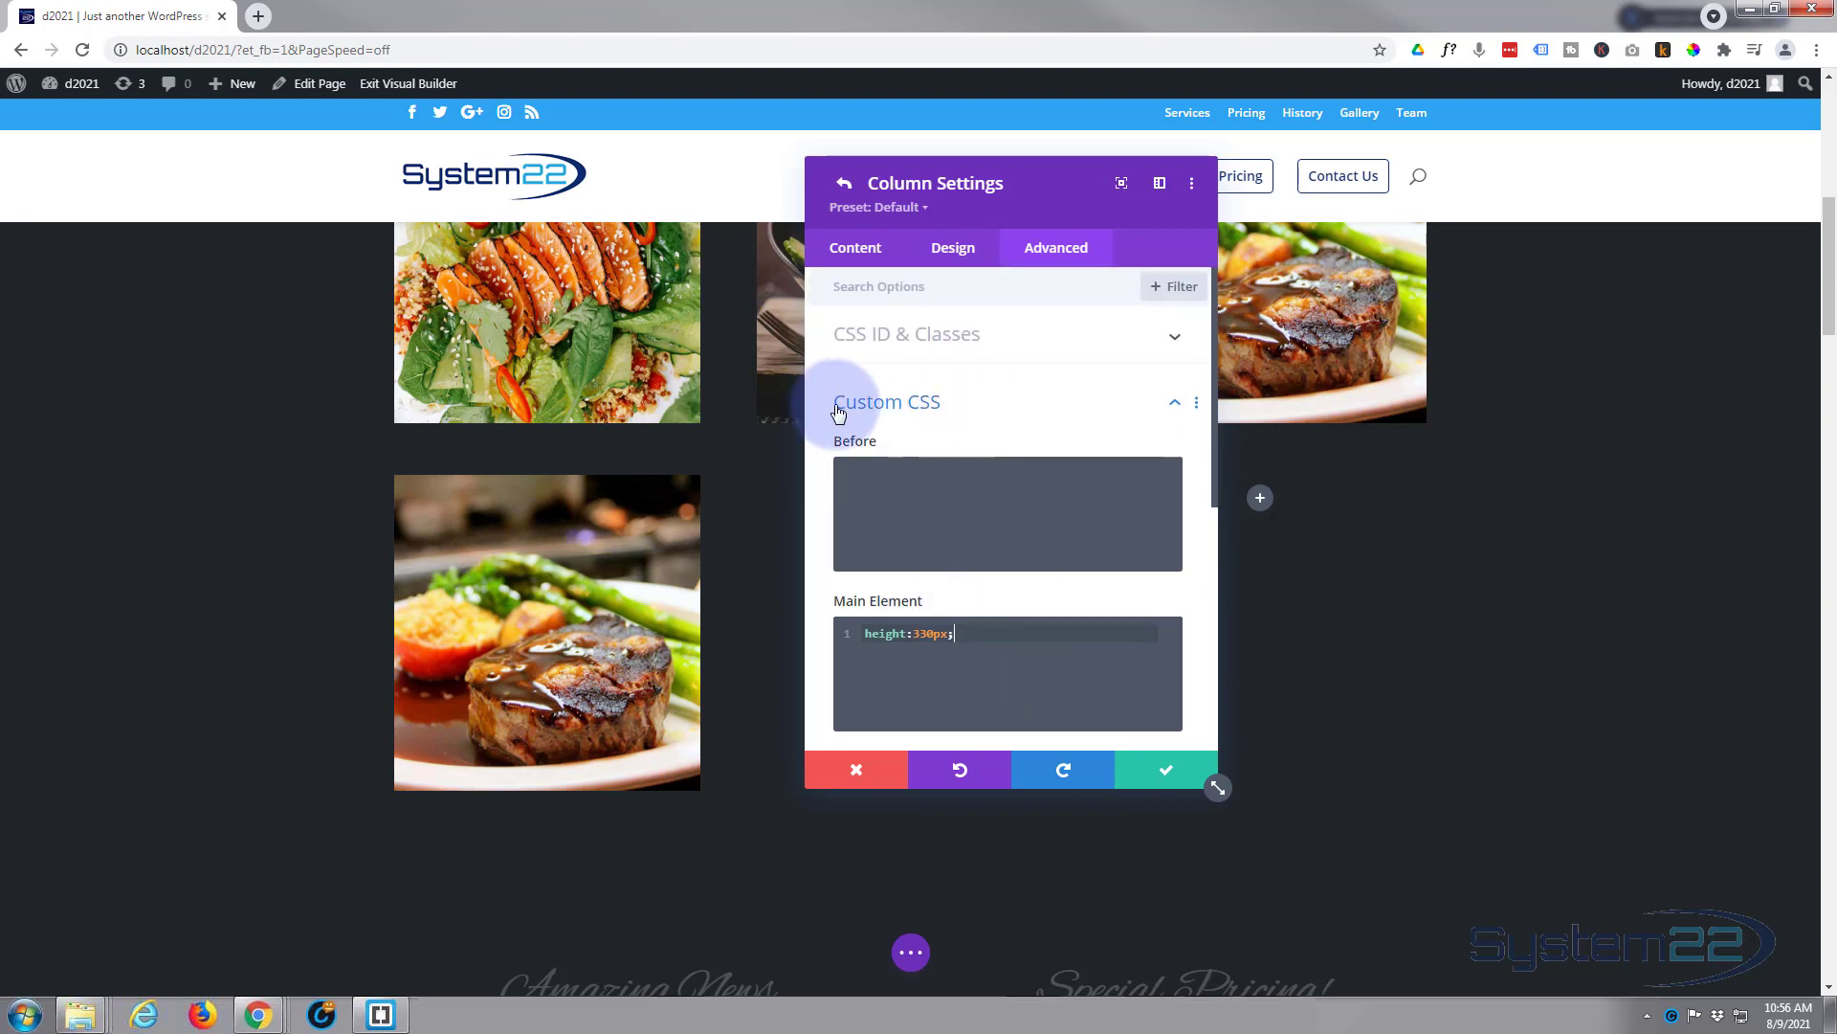
{"action": "left_click", "coordinate": [998, 413]}
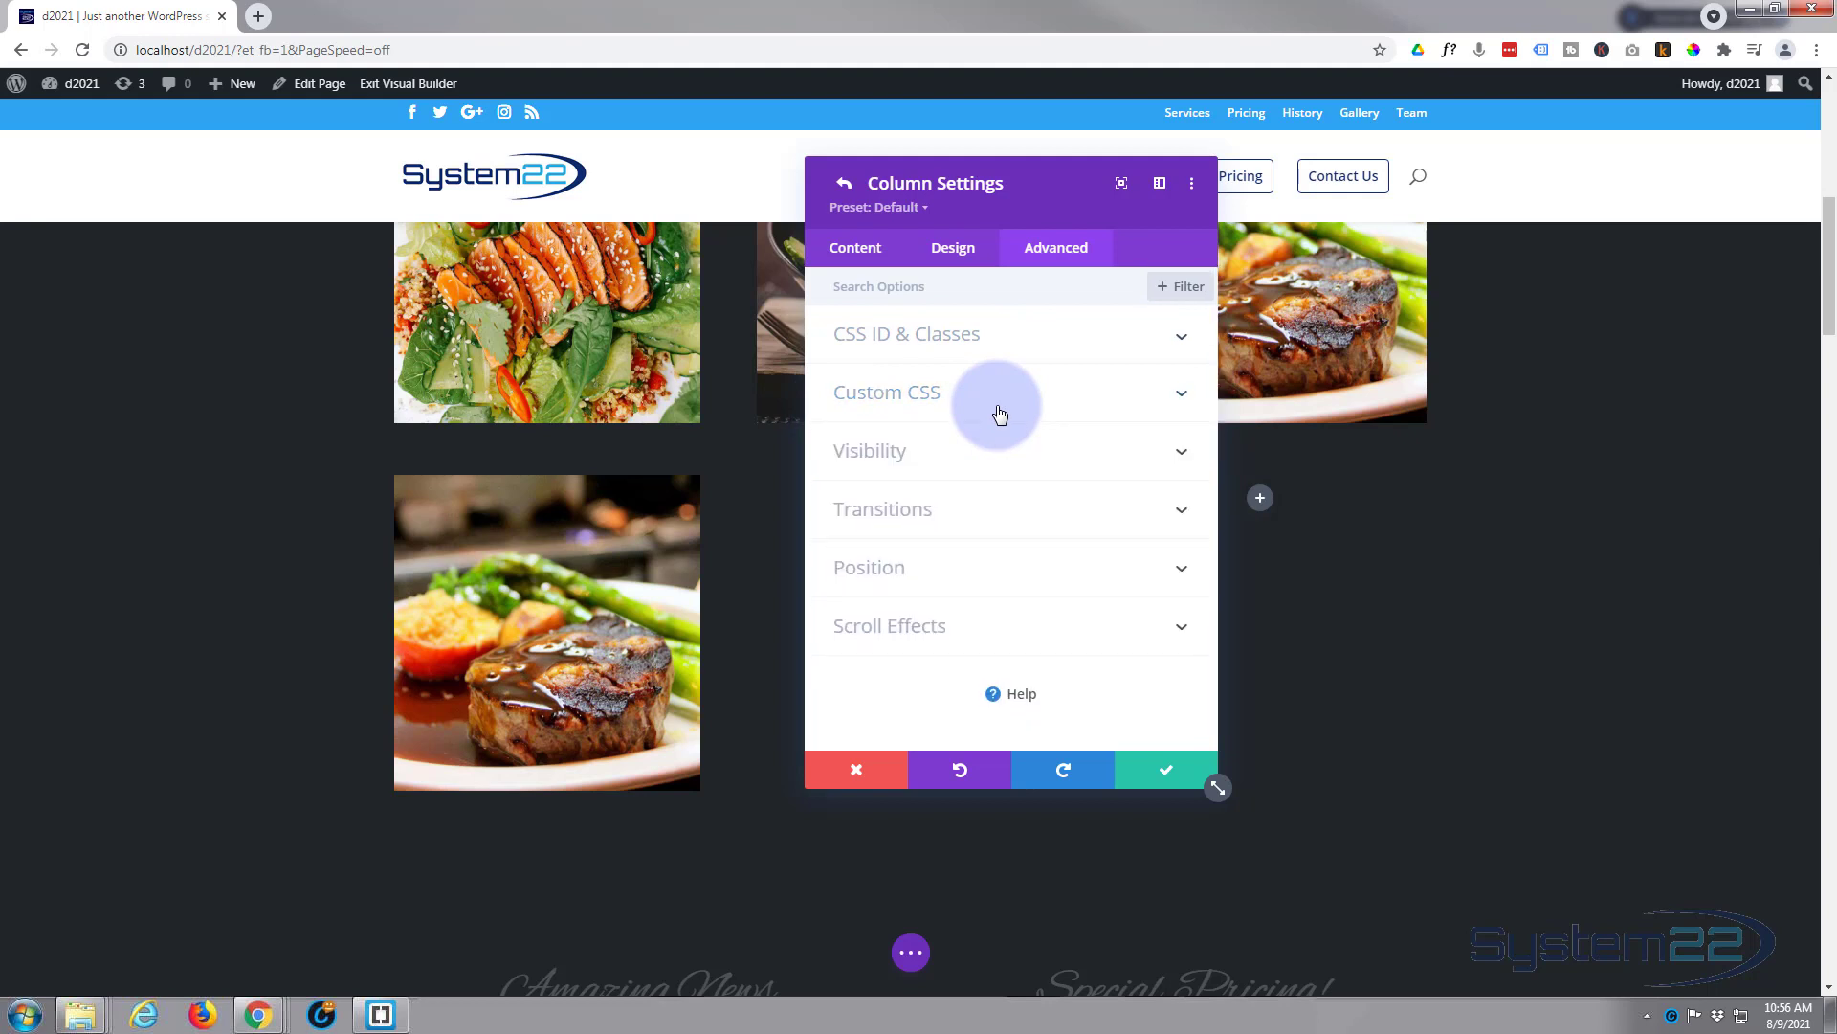
{"action": "left_click", "coordinate": [960, 463]}
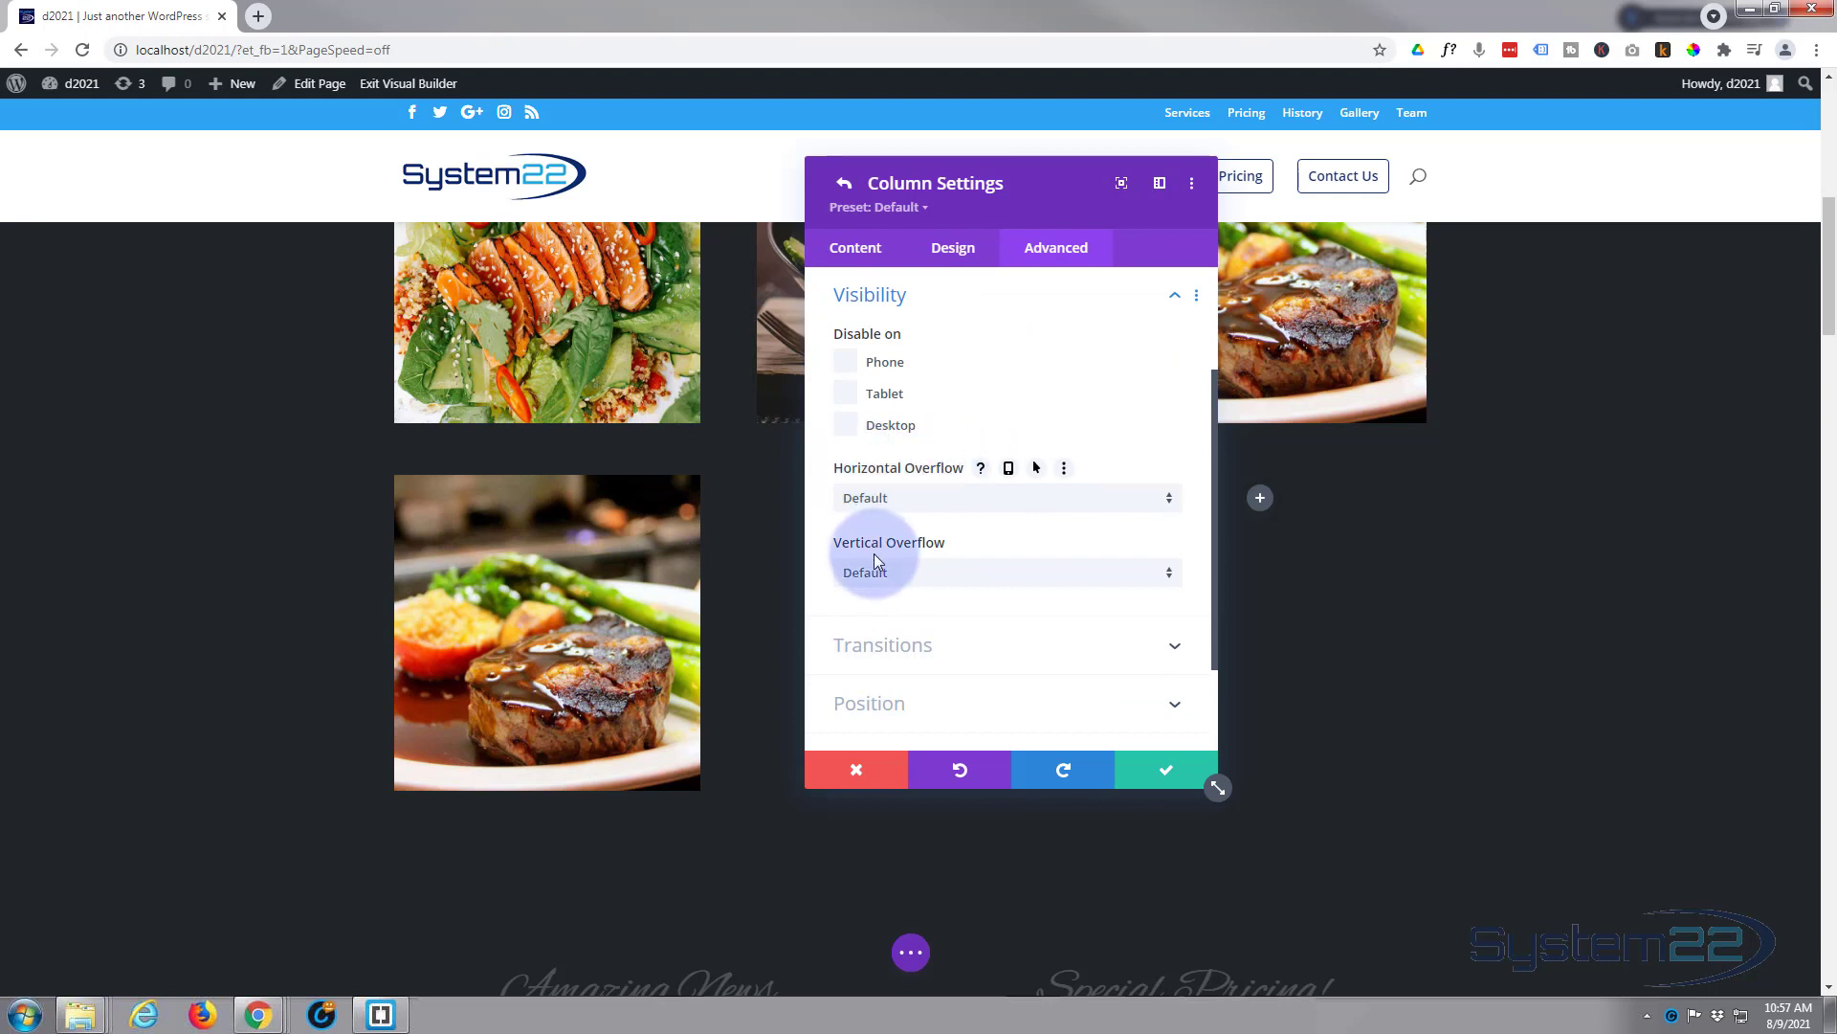
{"action": "left_click", "coordinate": [910, 497]}
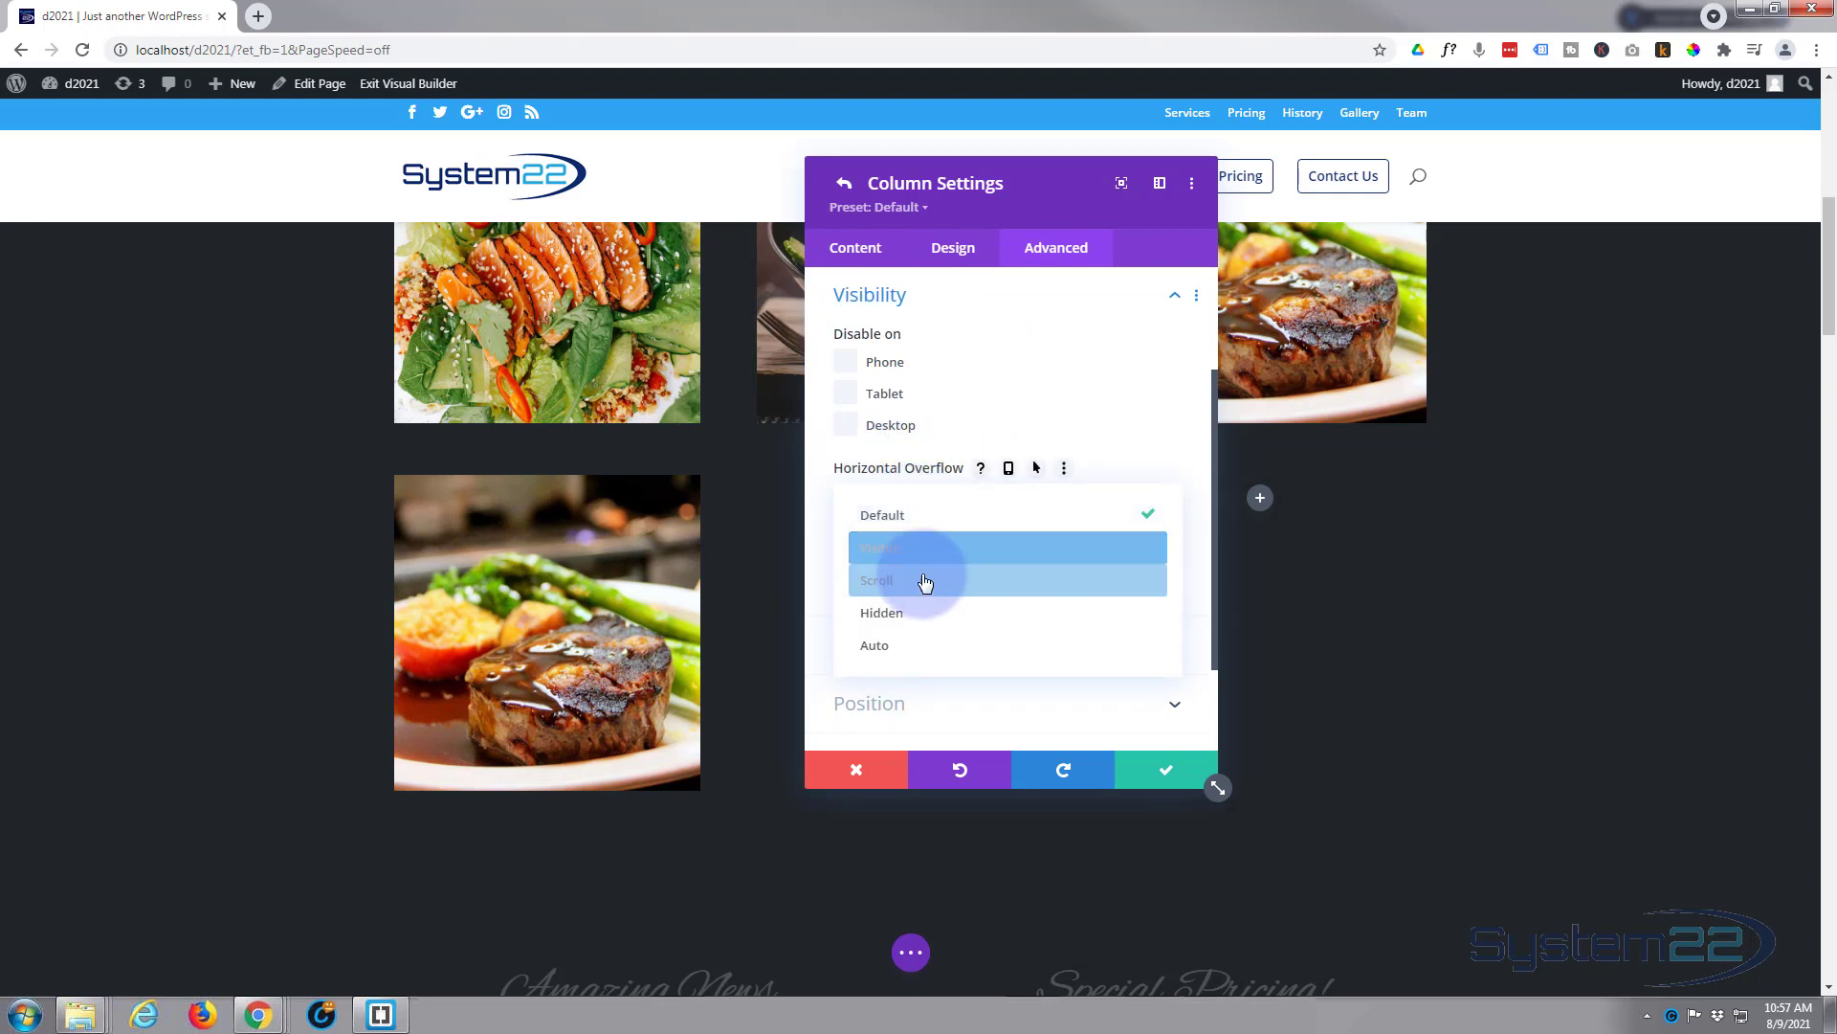
{"action": "left_click", "coordinate": [925, 614]}
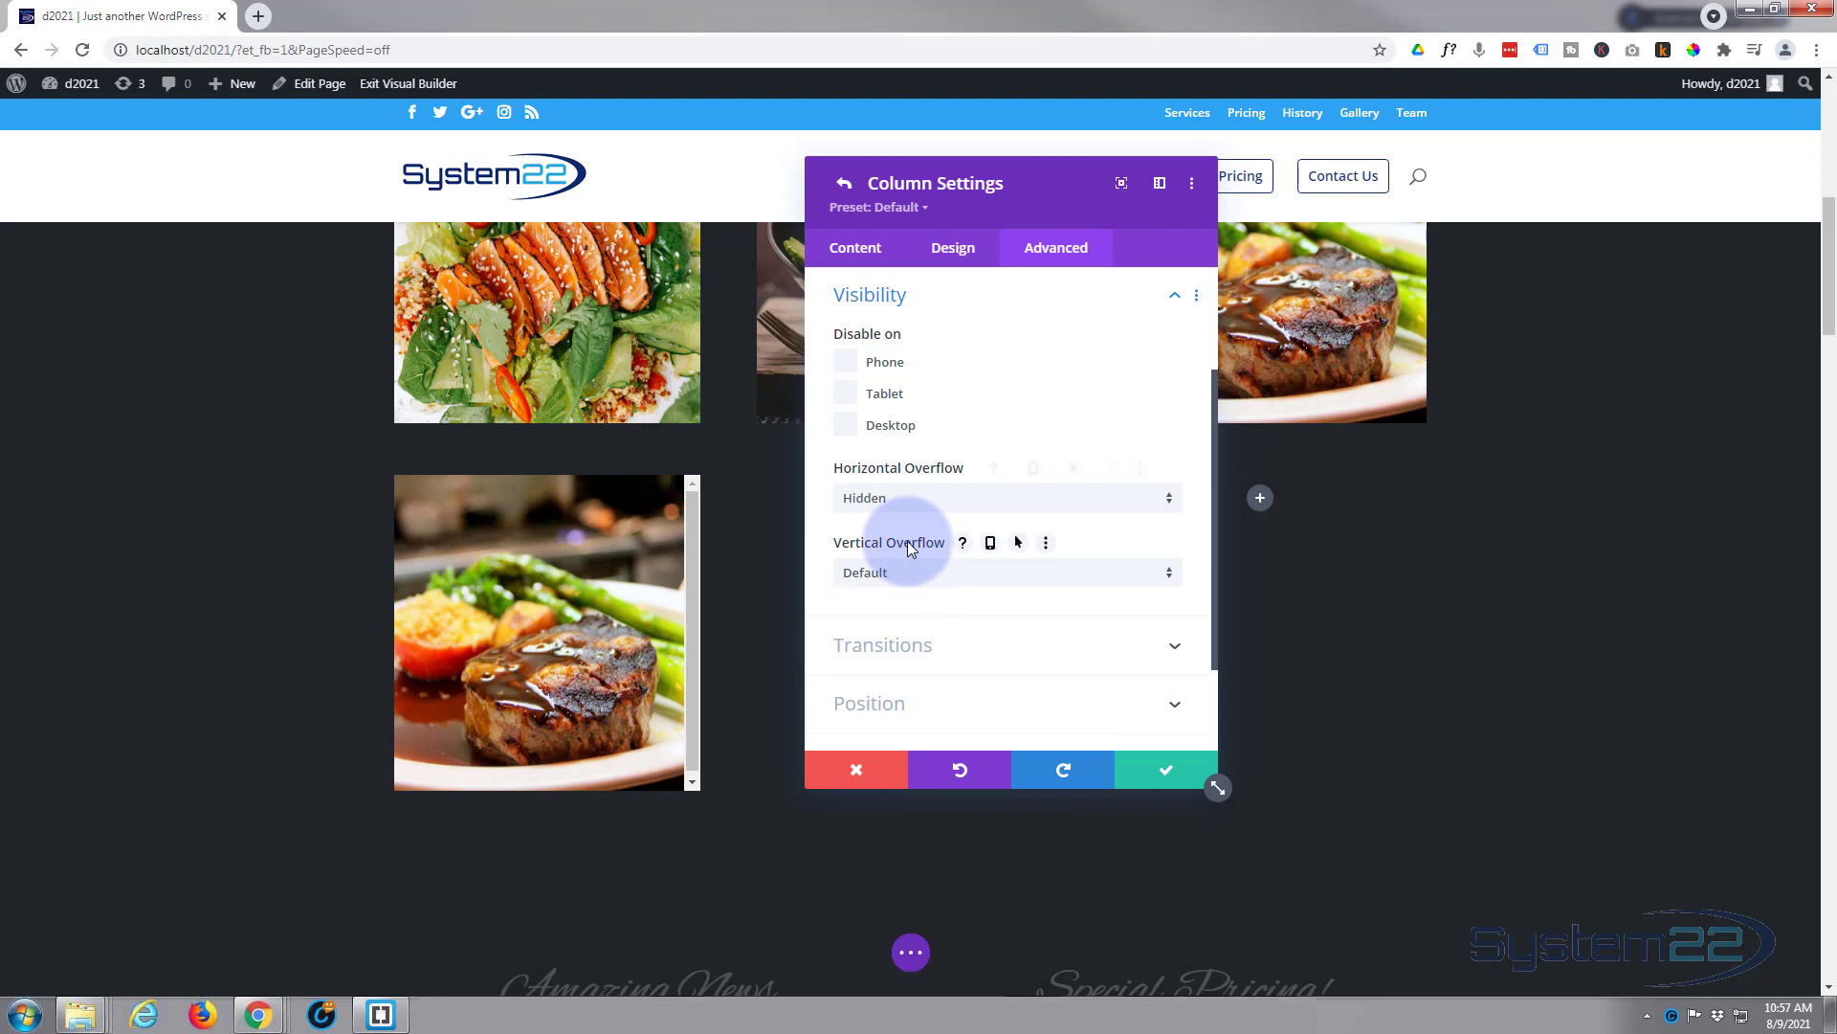
{"action": "left_click", "coordinate": [920, 577]}
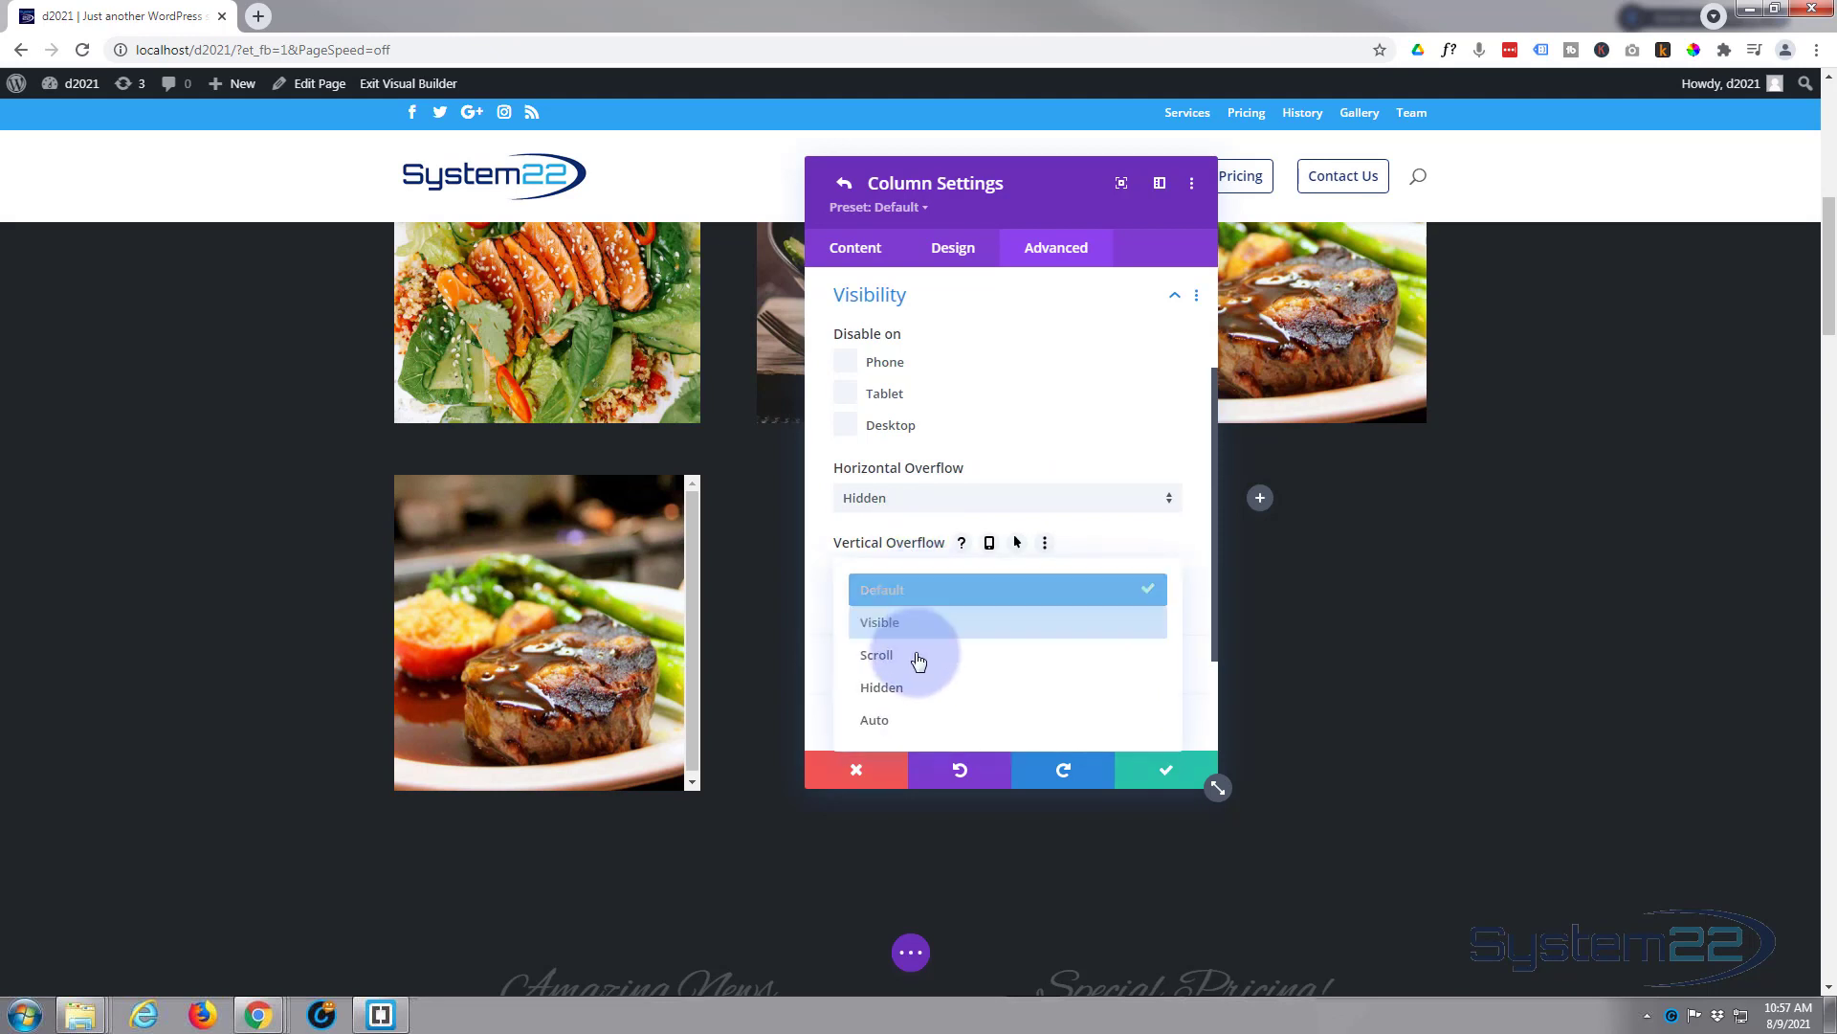
{"action": "left_click", "coordinate": [914, 687]}
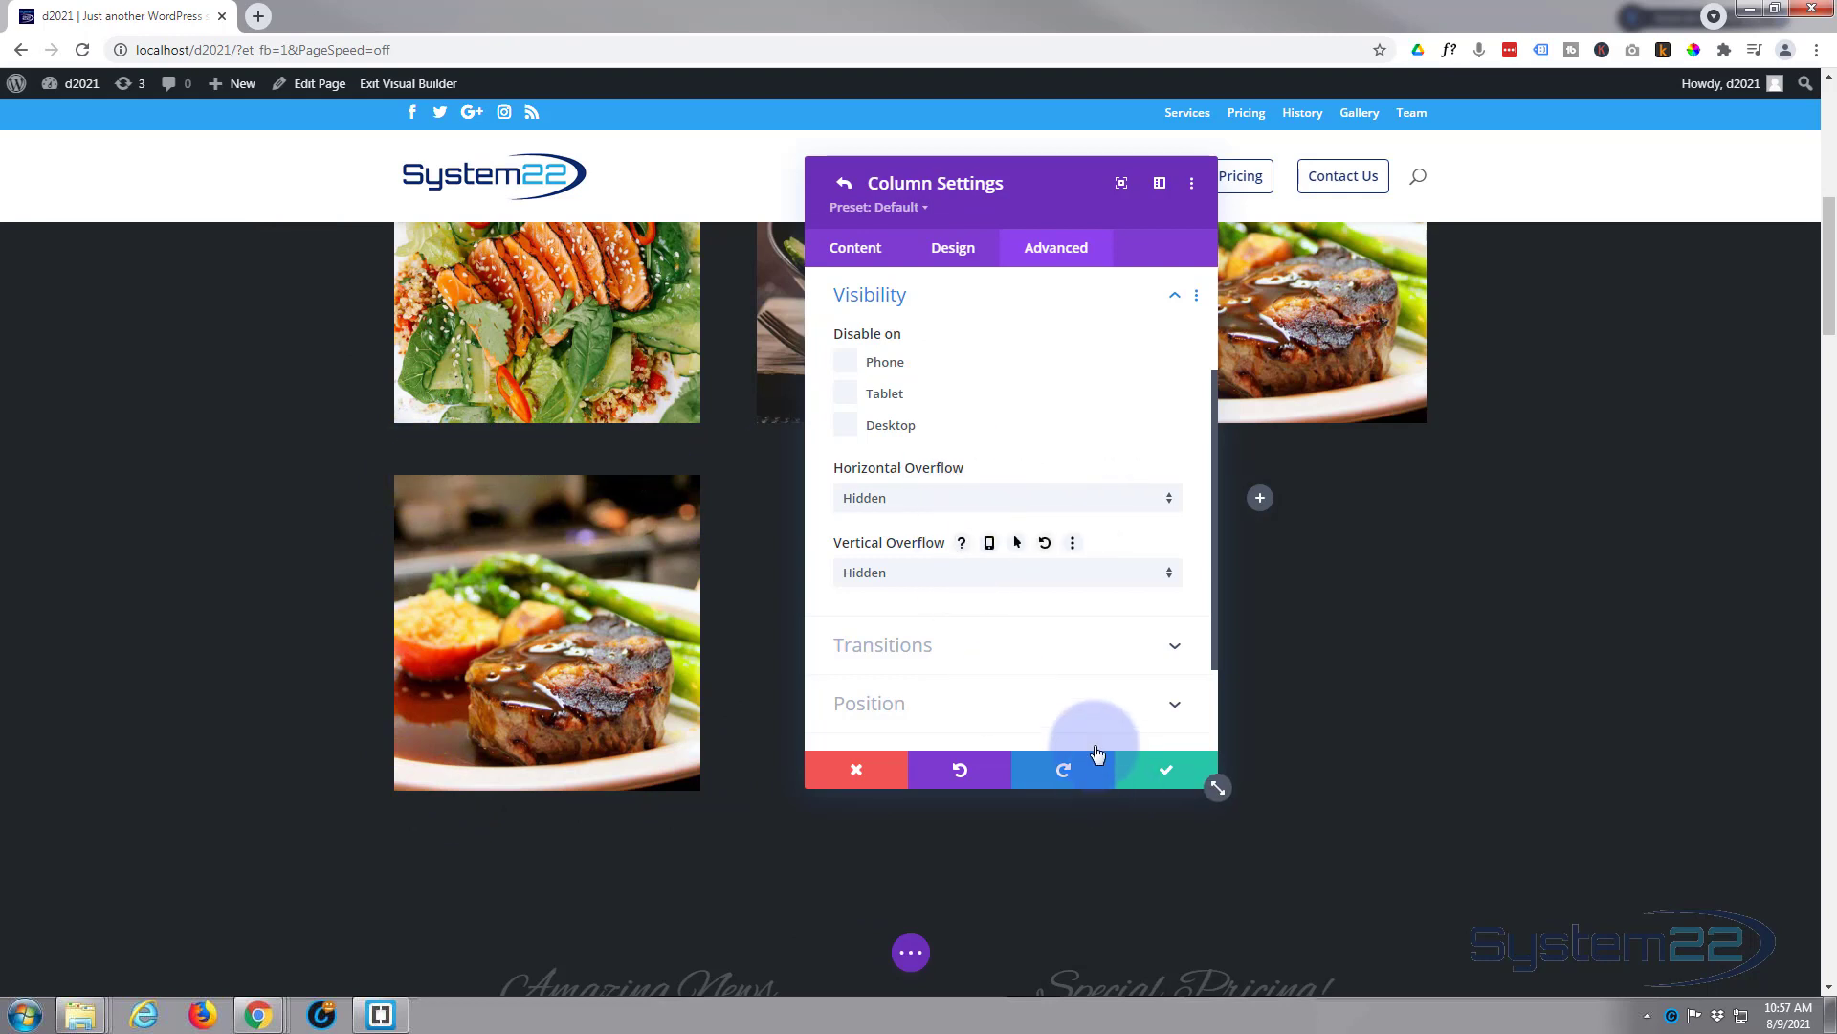
{"action": "left_click", "coordinate": [1166, 771]}
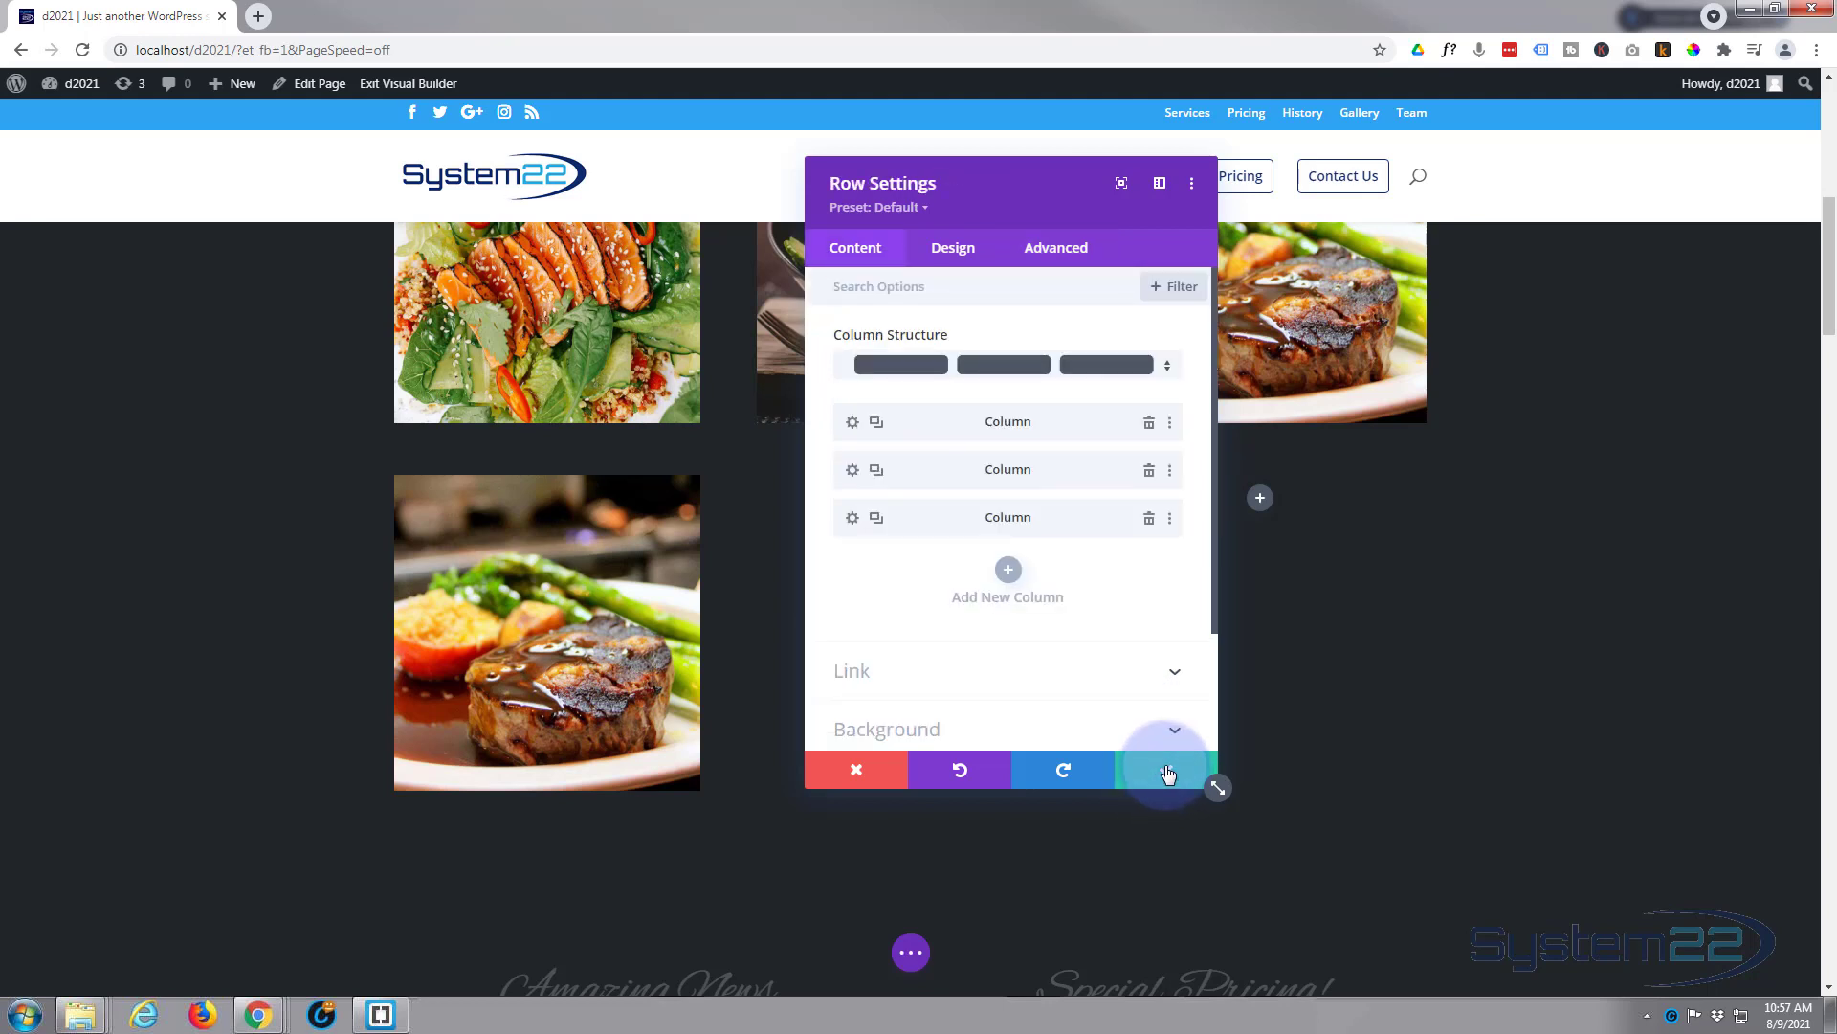
{"action": "left_click", "coordinate": [1167, 771]}
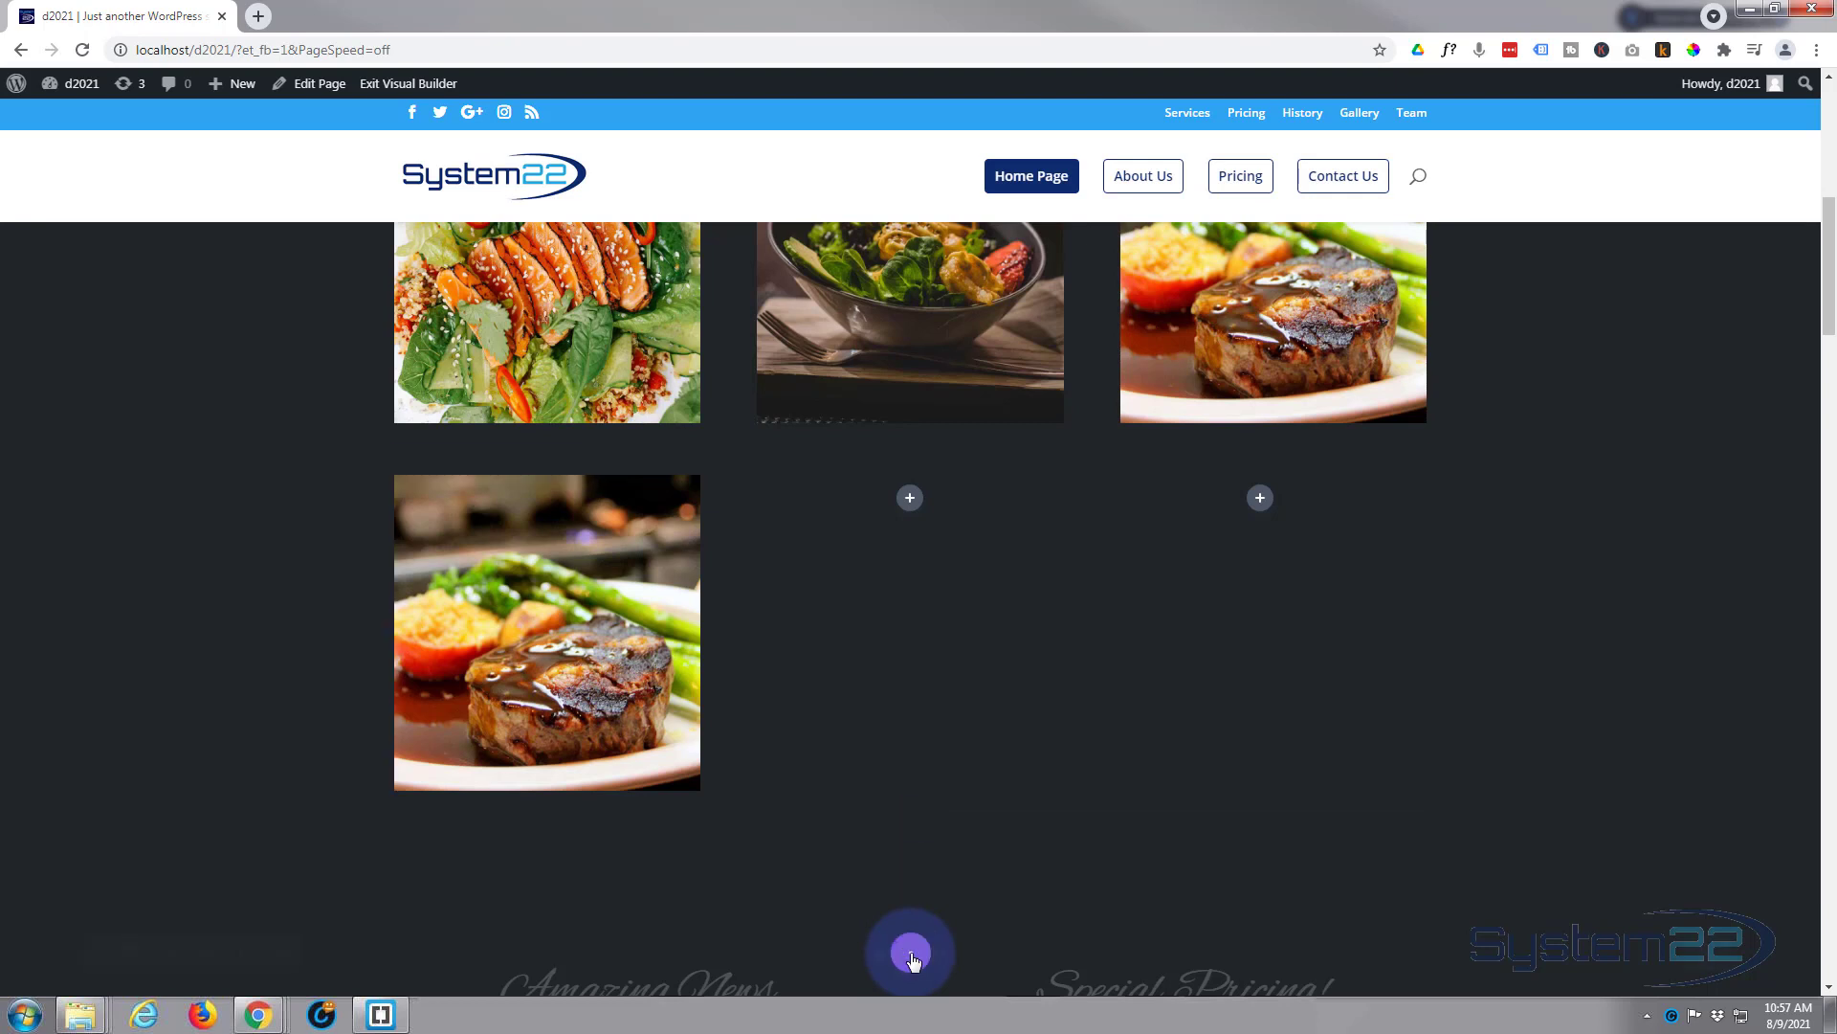
Save the page, exit the Visual Builder, and scroll down to the steak image grid
{"action": "left_click", "coordinate": [912, 954]}
{"action": "left_click", "coordinate": [1768, 960]}
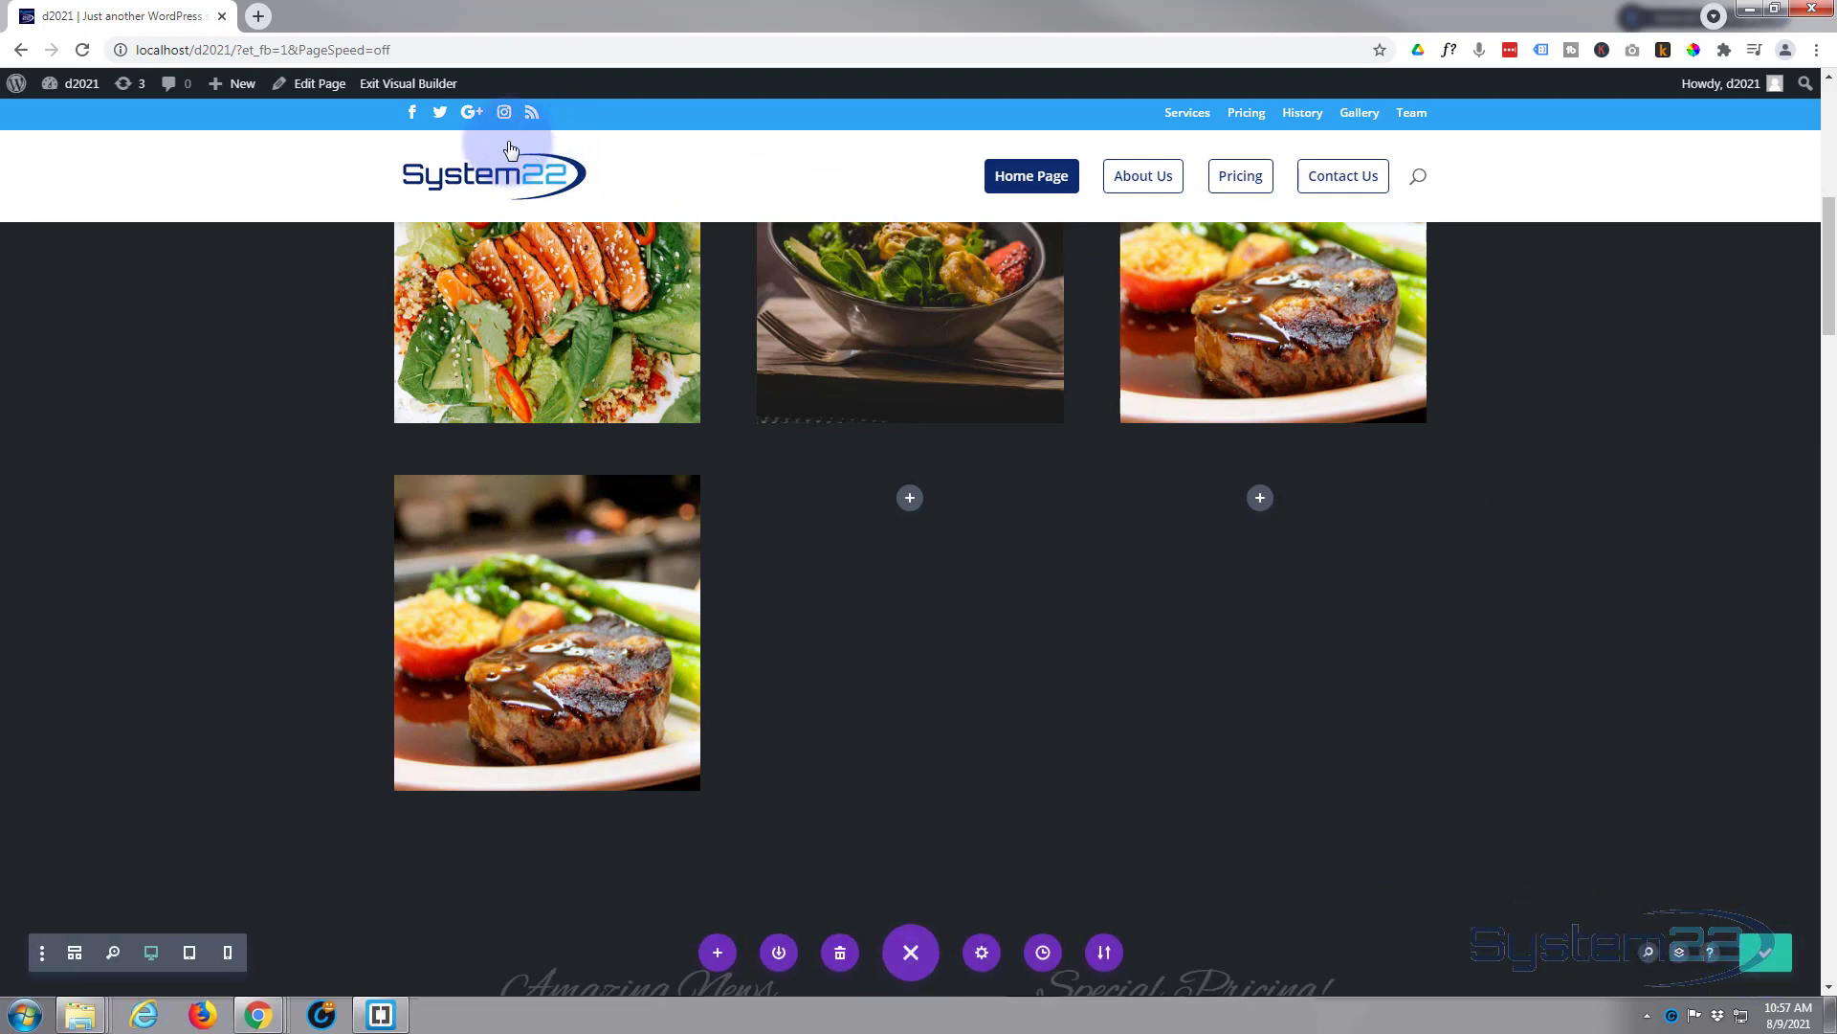
{"action": "left_click", "coordinate": [416, 88]}
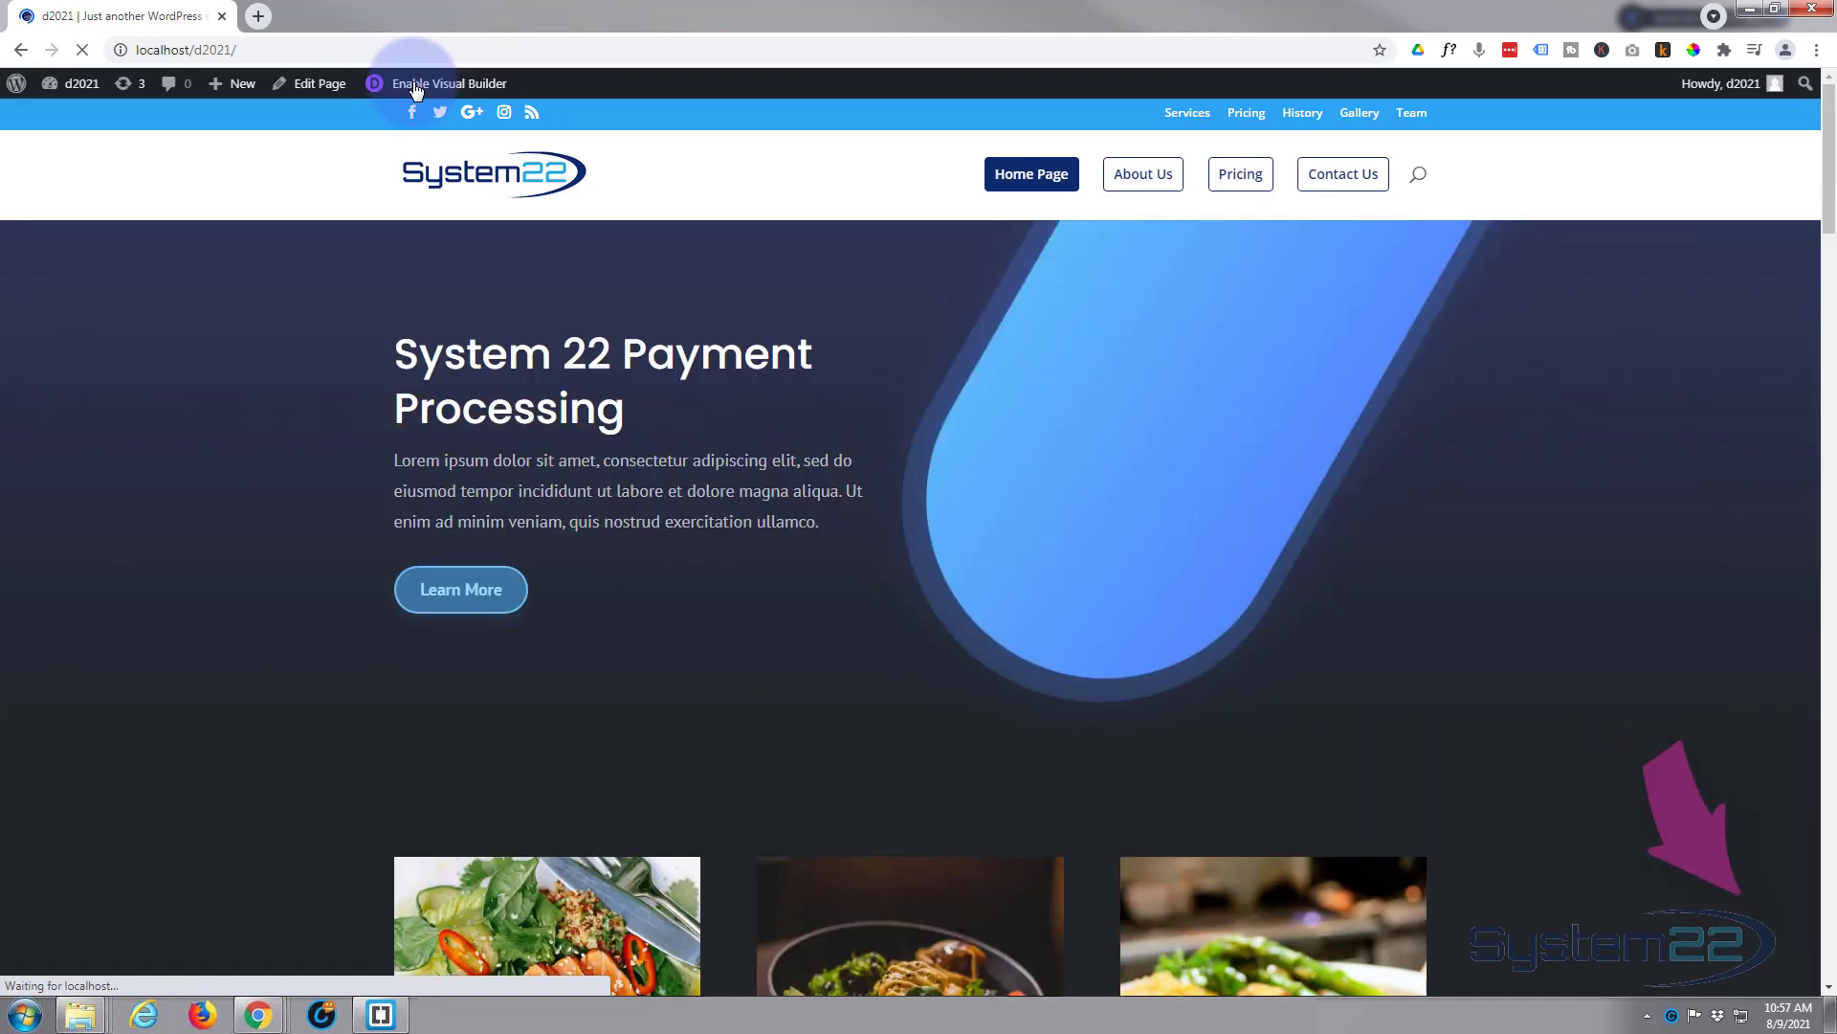
{"action": "scroll", "coordinate": [264, 417], "scroll_direction": "down", "scroll_amount": 7}
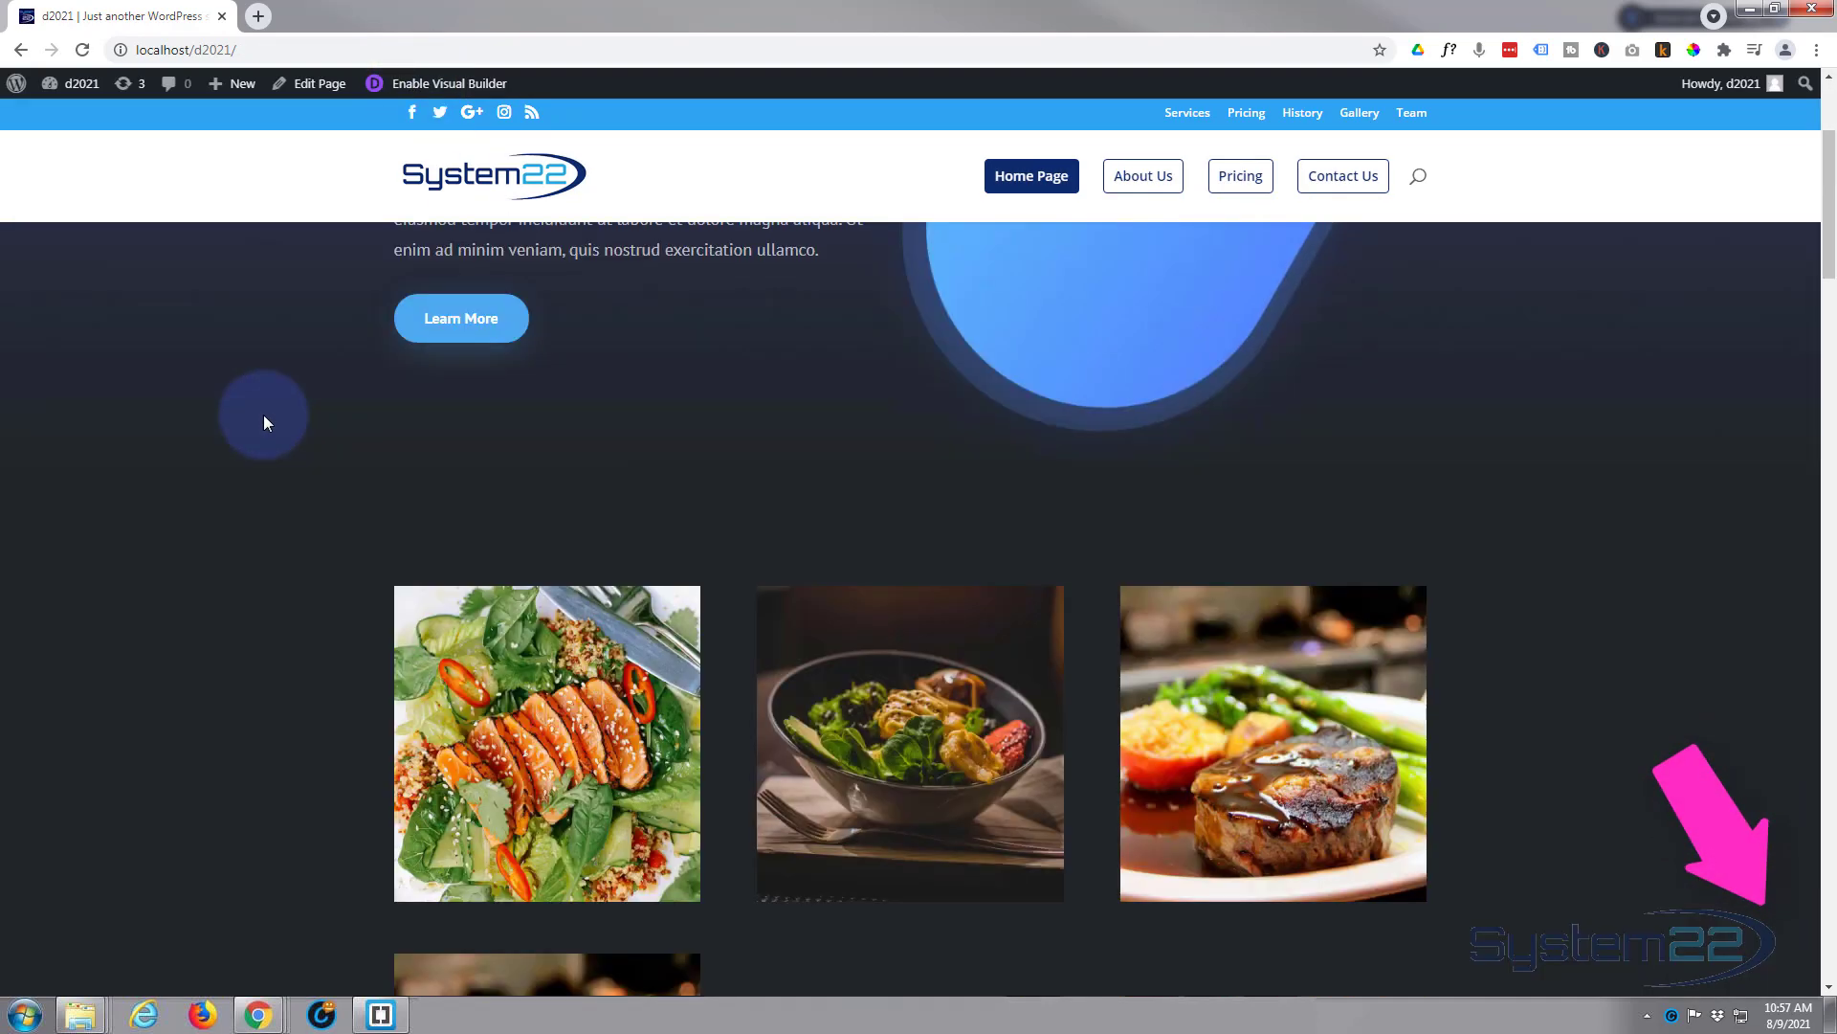
{"action": "scroll", "coordinate": [259, 527], "scroll_direction": "down", "scroll_amount": 1}
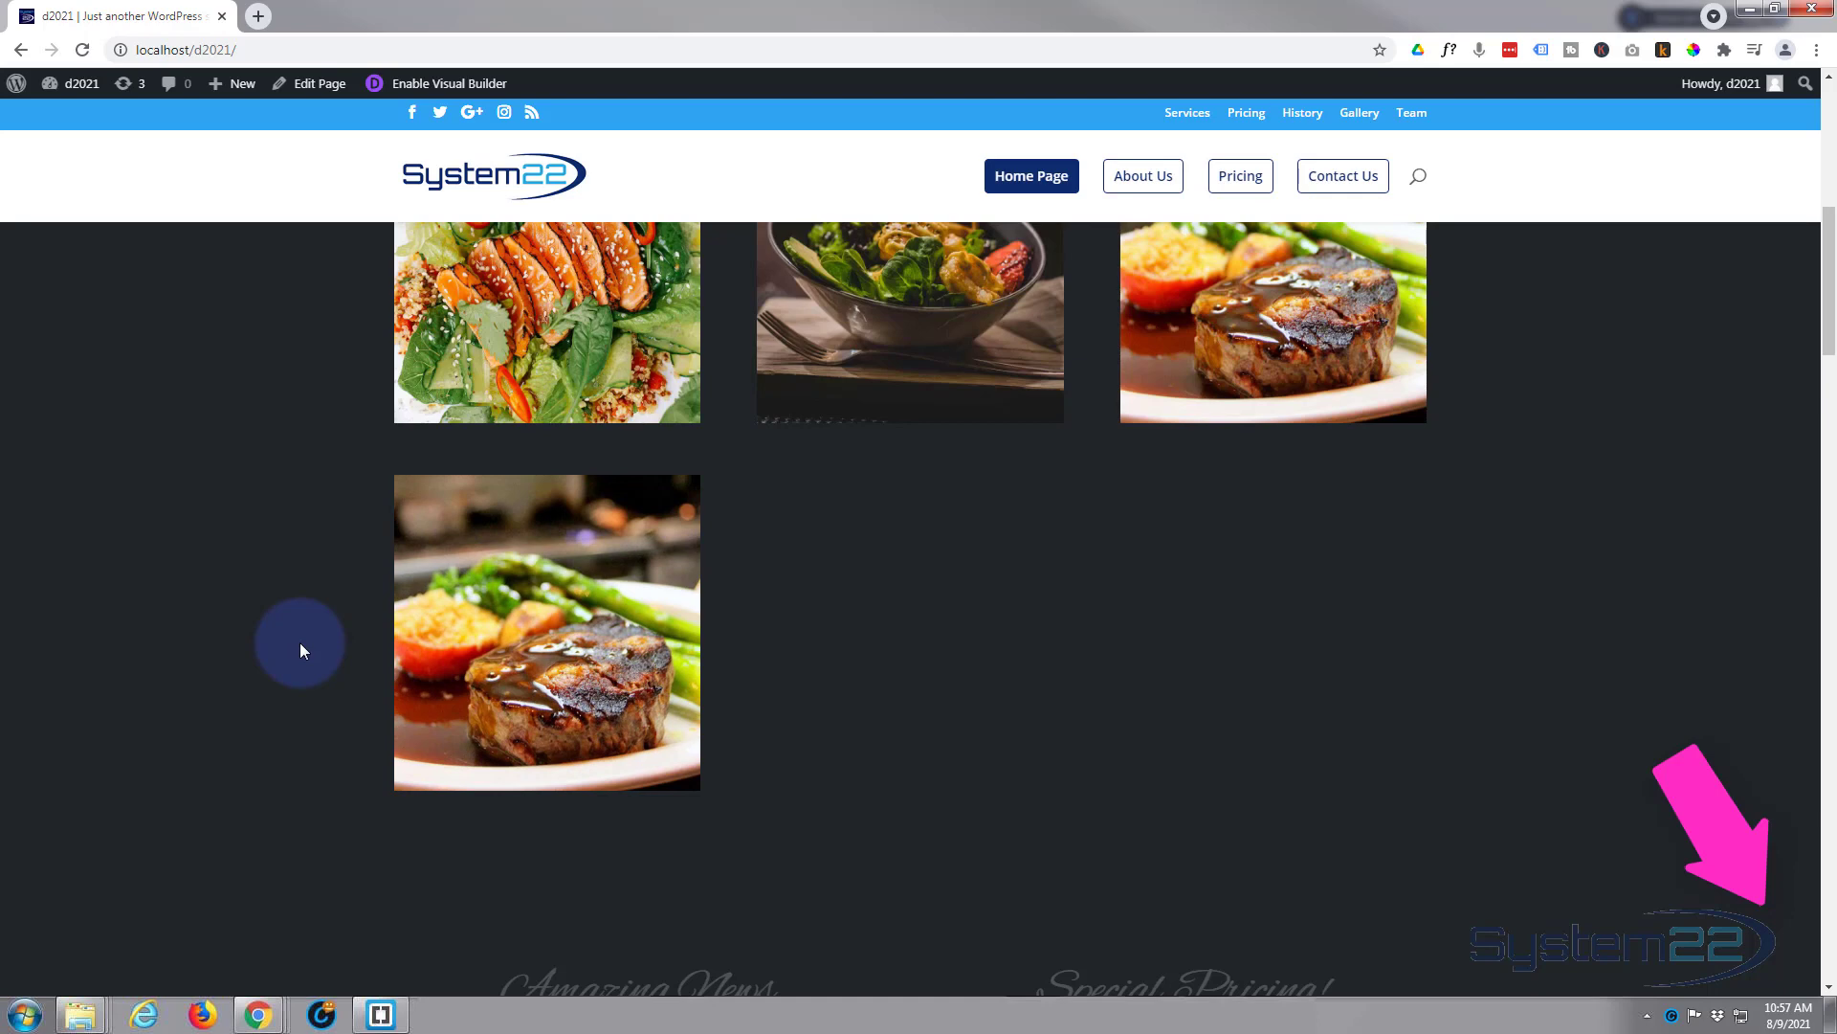
{"action": "left_click", "coordinate": [599, 676]}
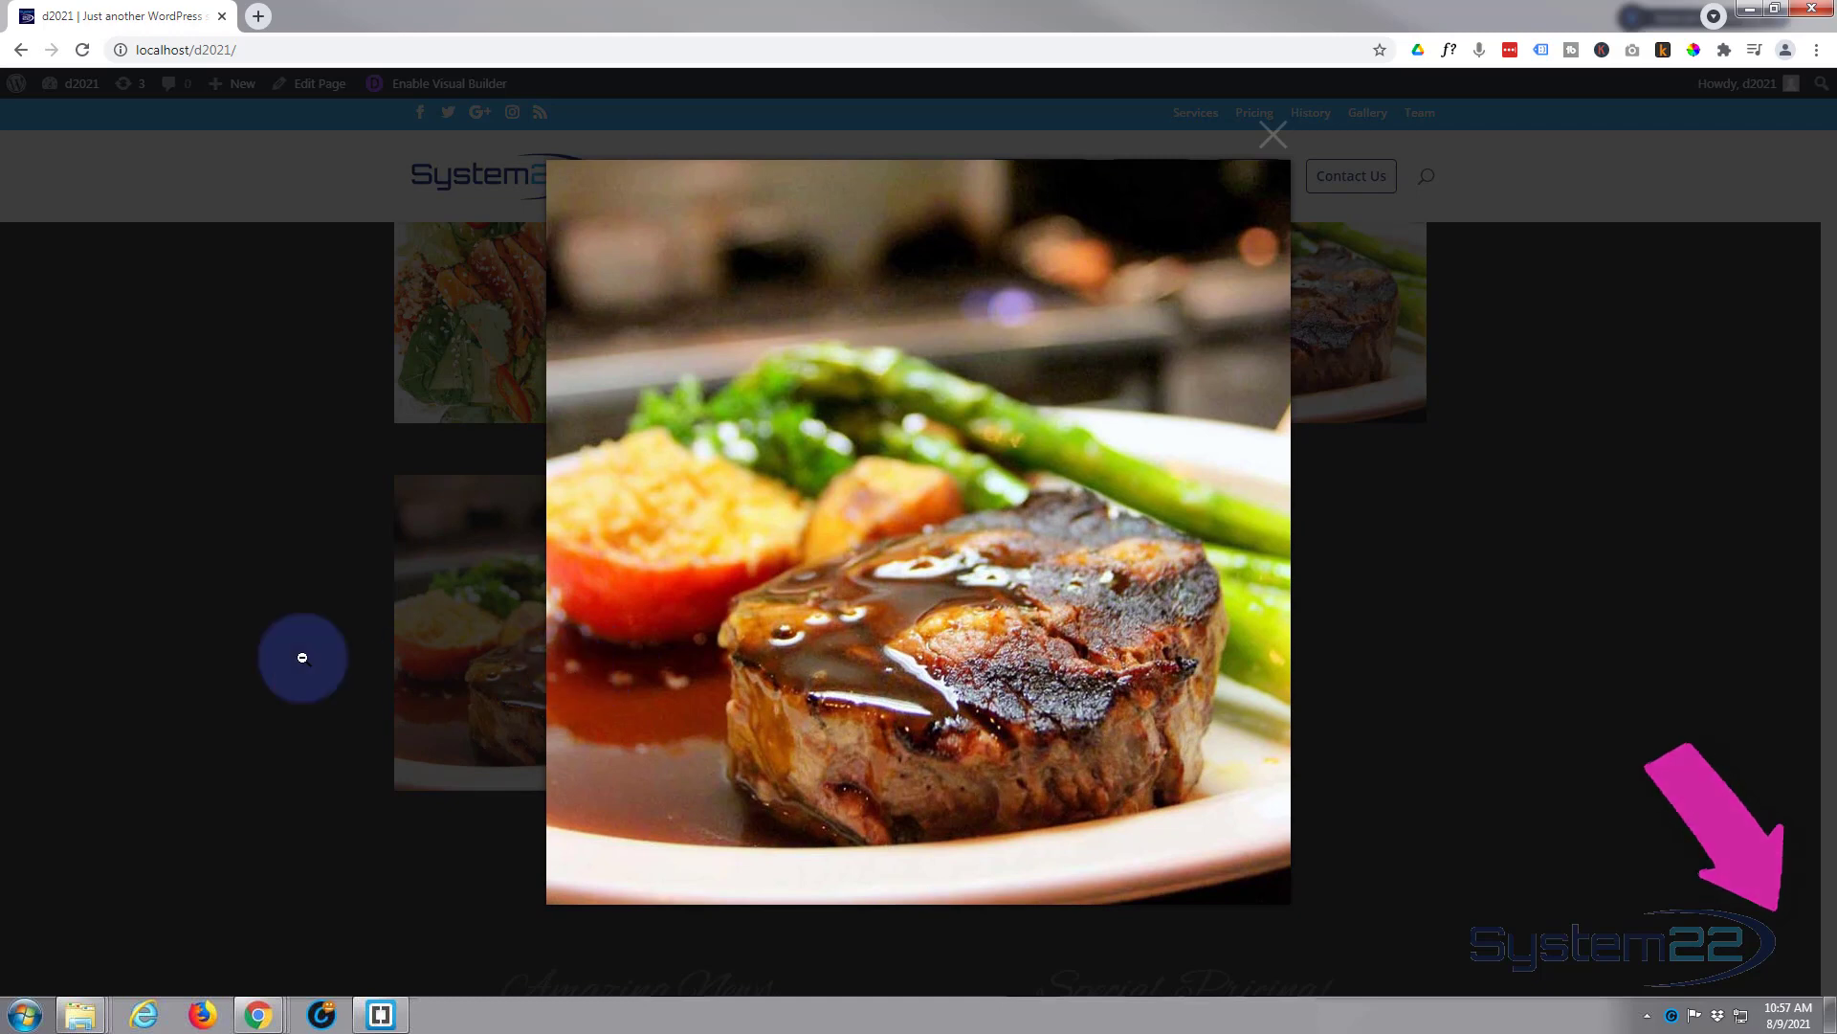
{"action": "left_click", "coordinate": [242, 649]}
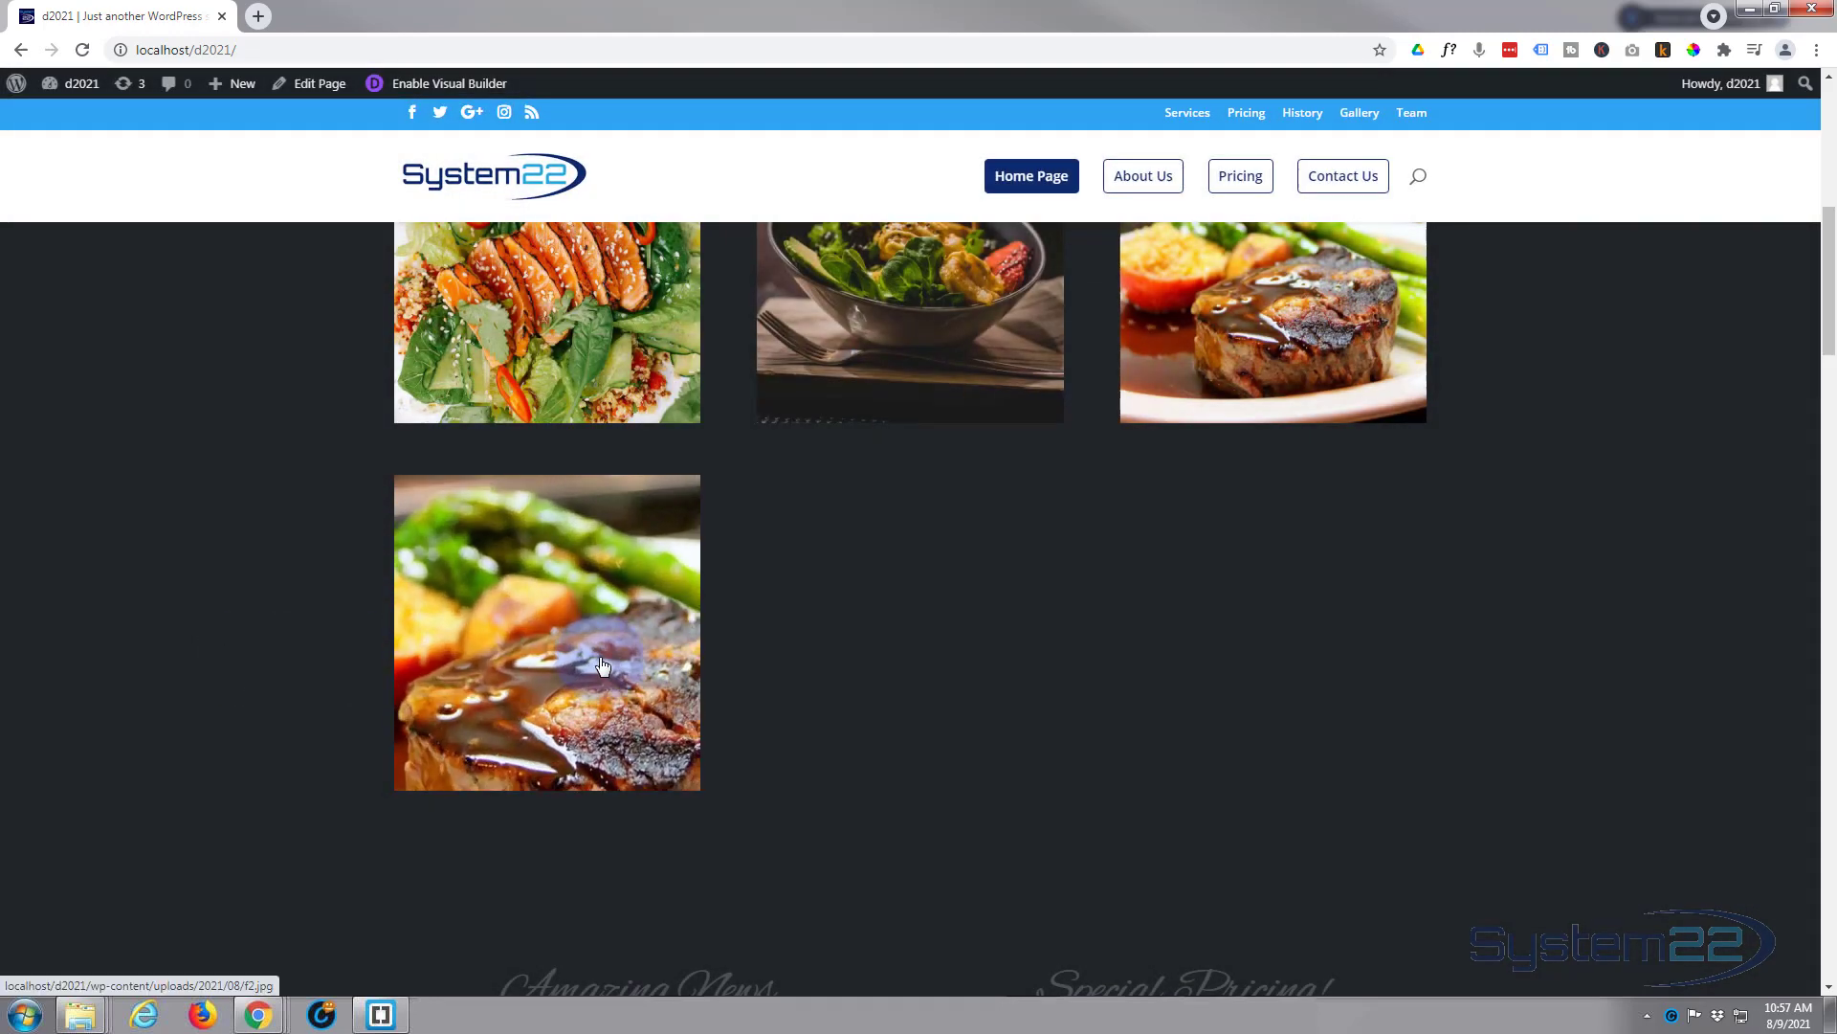
{"action": "left_click", "coordinate": [293, 663]}
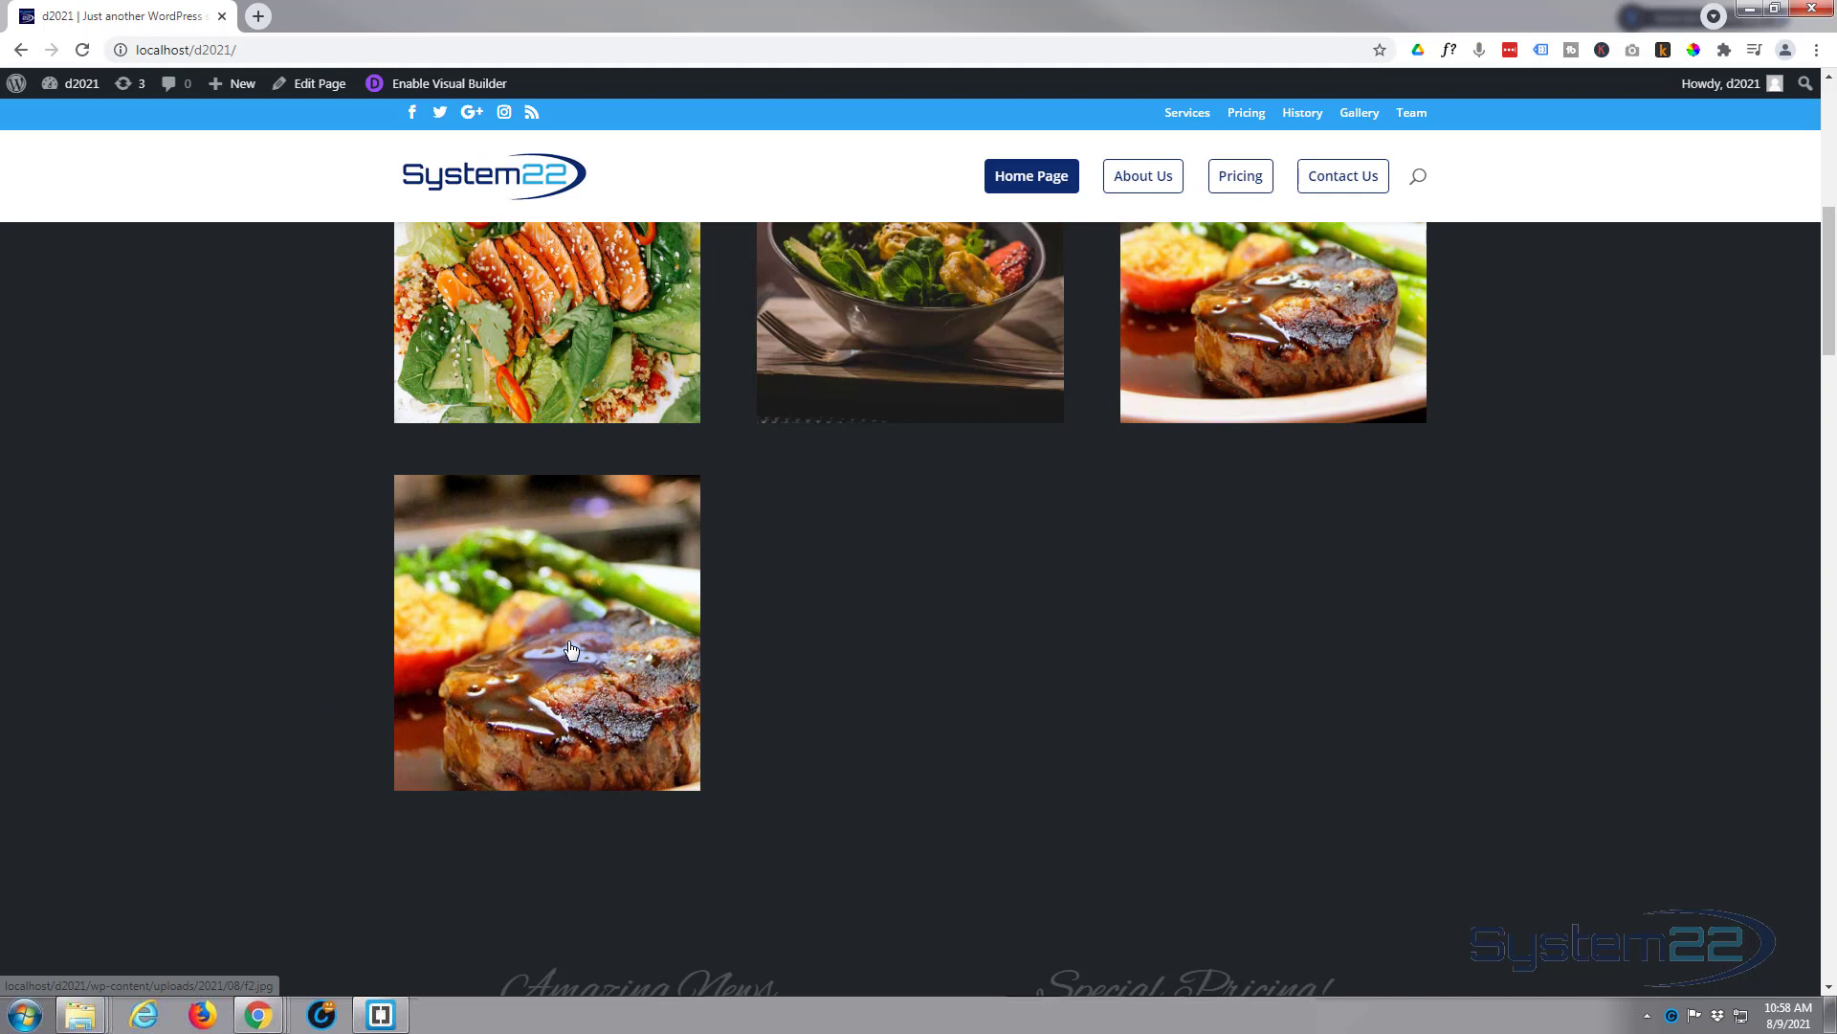
{"action": "left_click", "coordinate": [308, 658]}
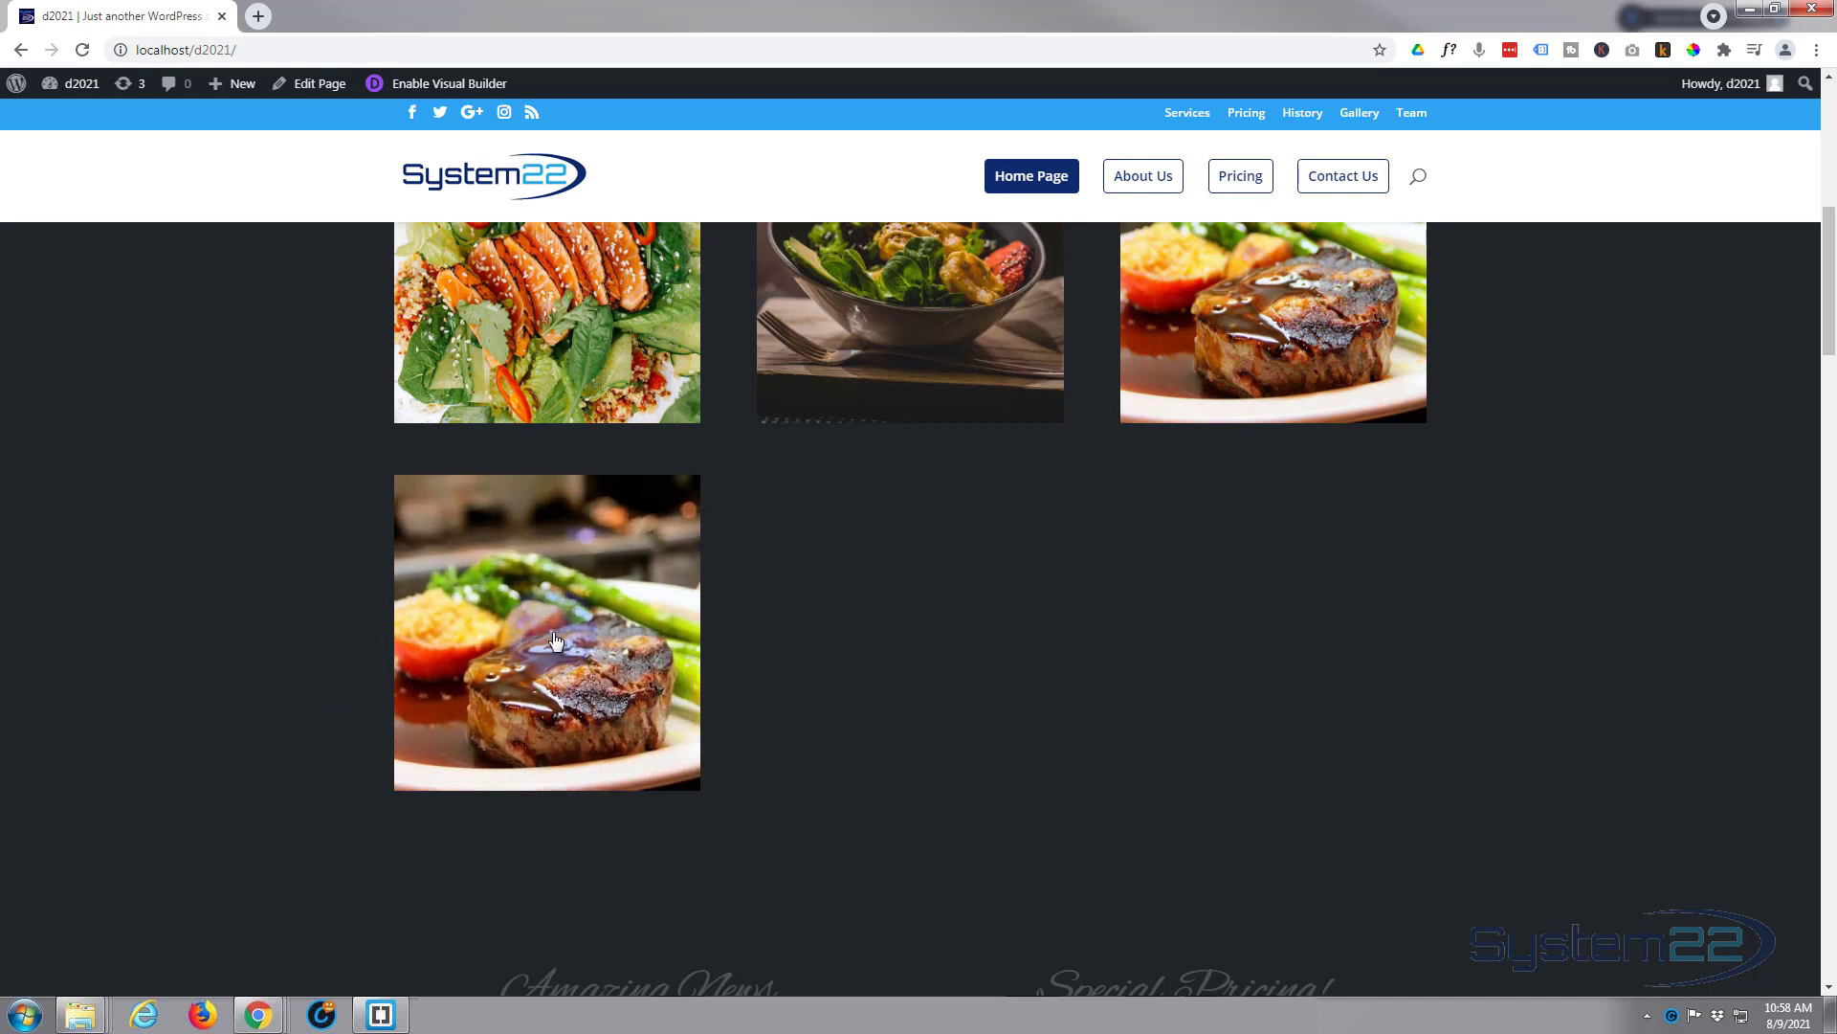
{"action": "left_click", "coordinate": [260, 645]}
{"action": "left_click", "coordinate": [246, 647]}
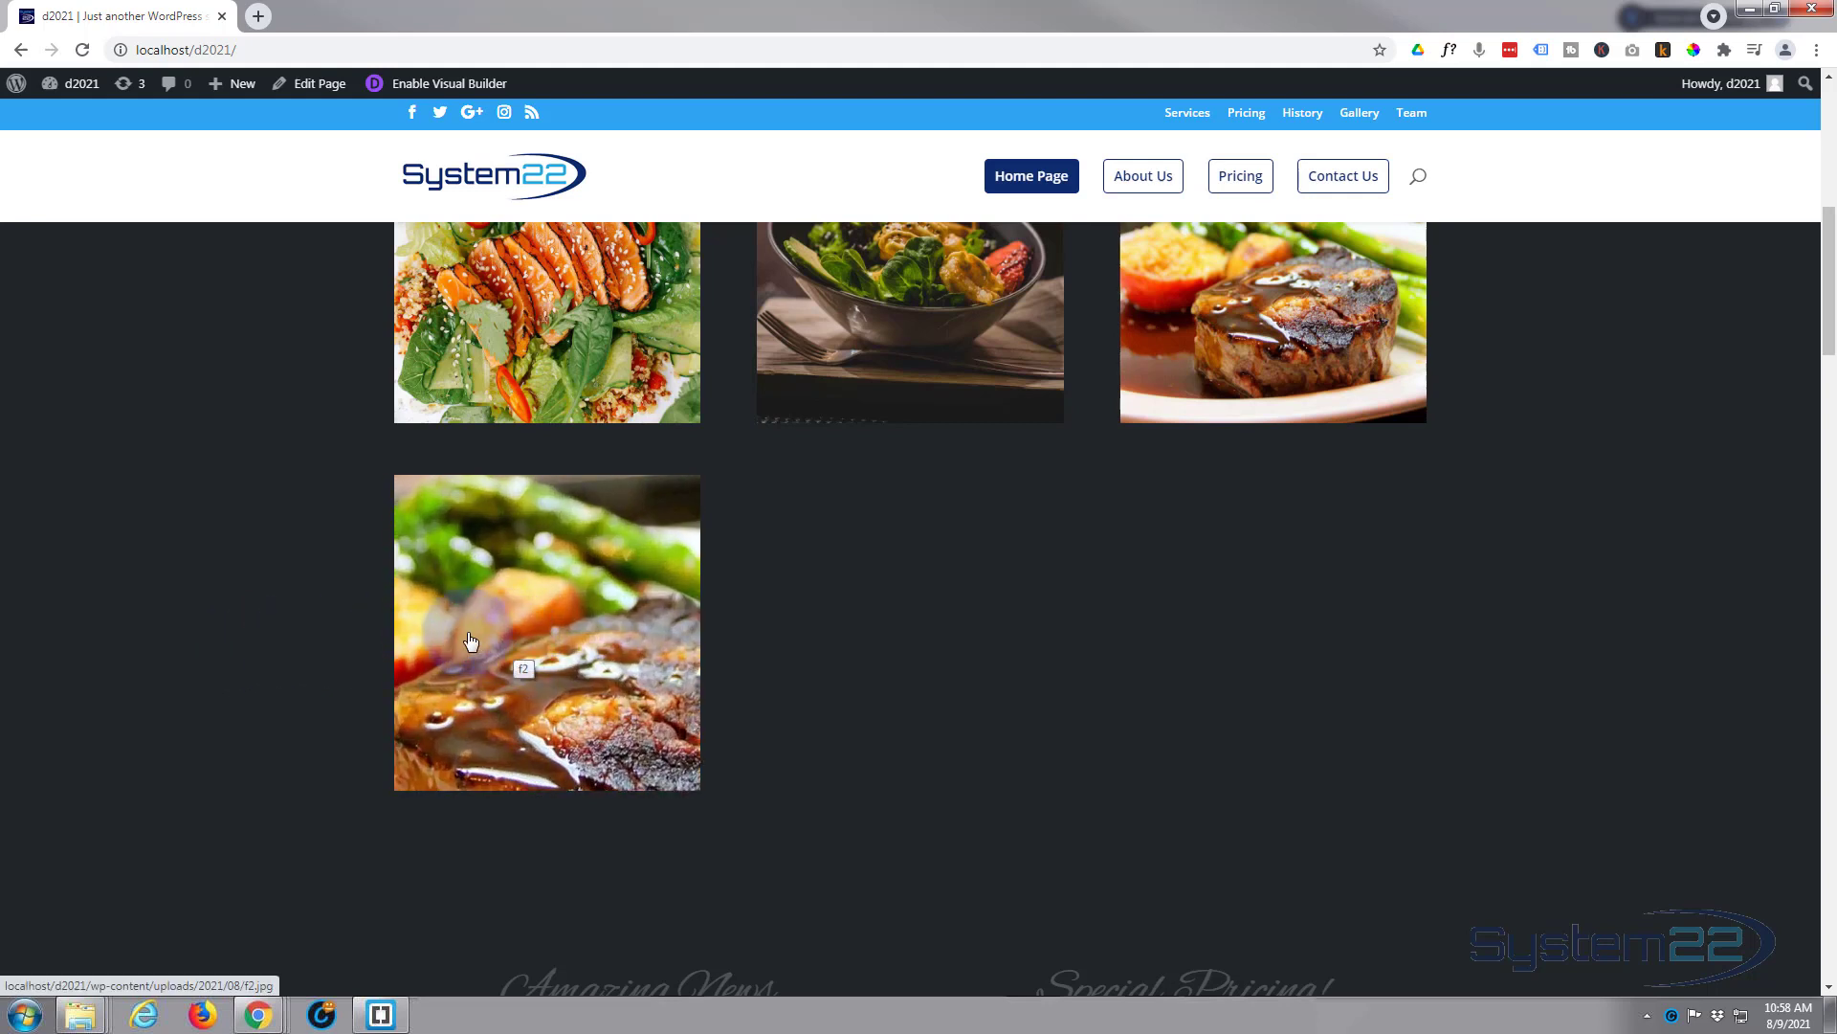
{"action": "left_click", "coordinate": [373, 634]}
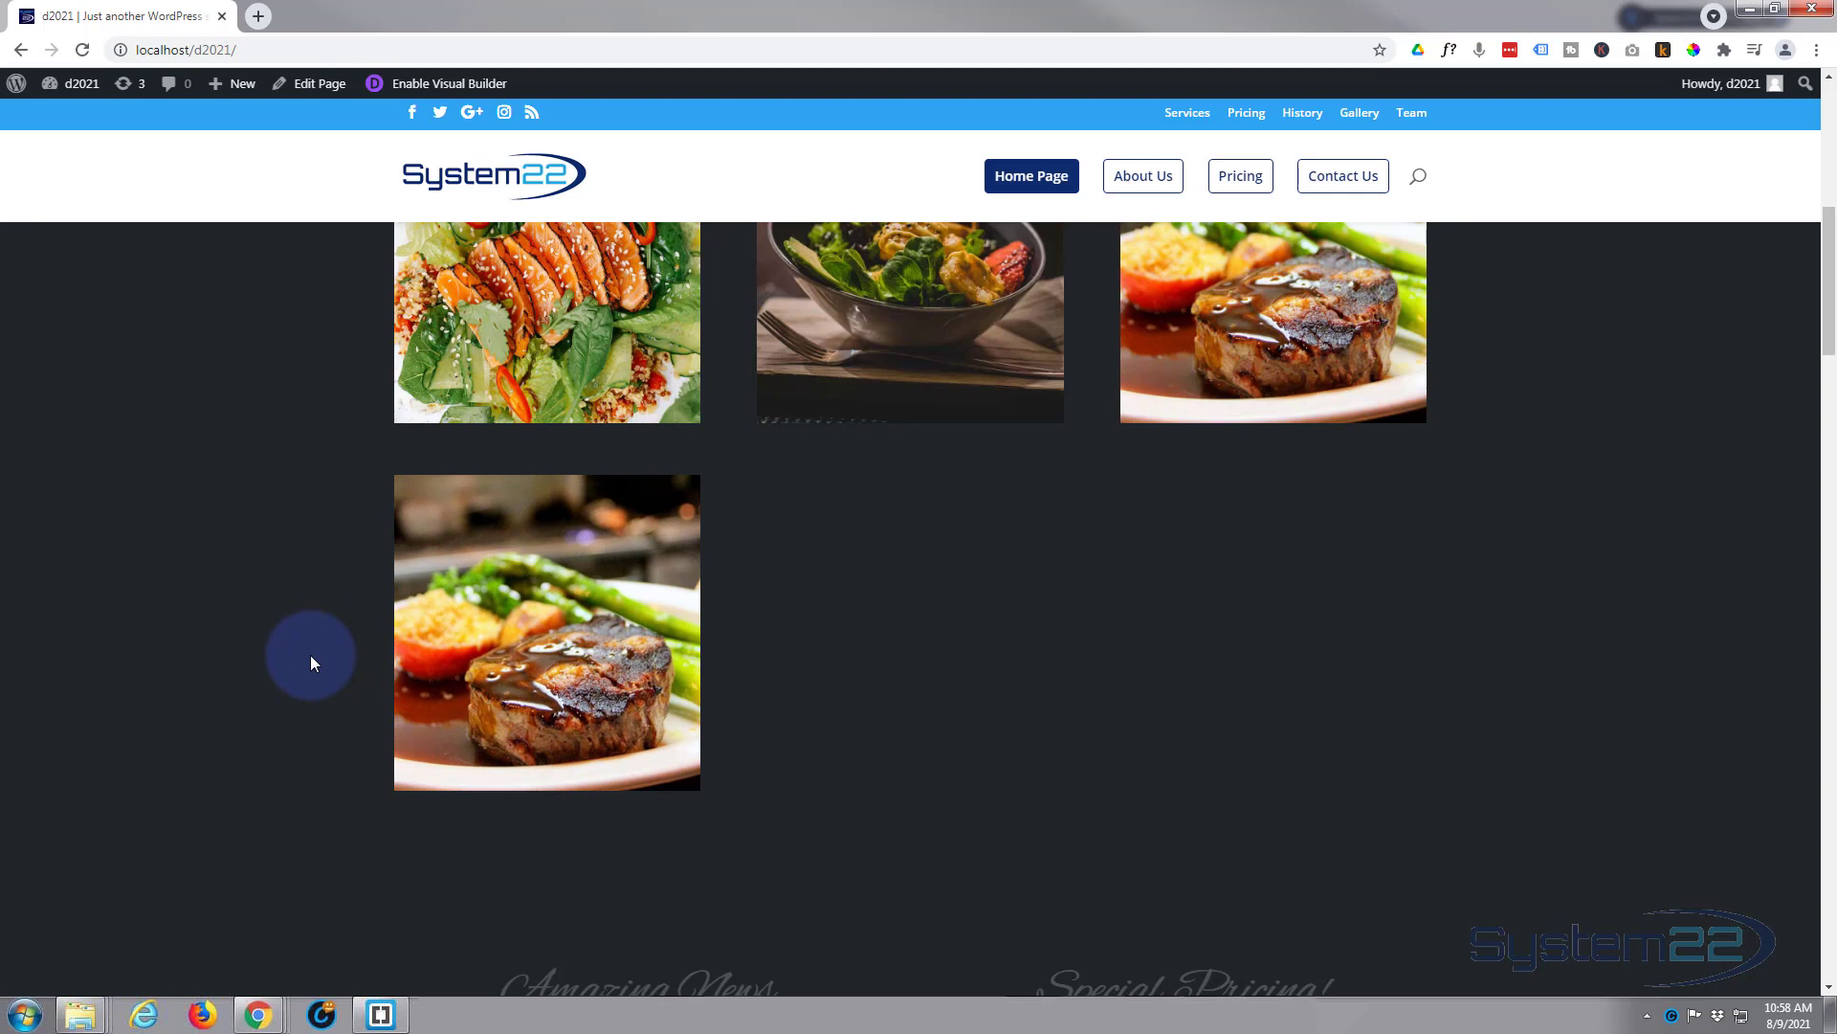
{"action": "scroll", "coordinate": [961, 733], "scroll_direction": "up", "scroll_amount": 2}
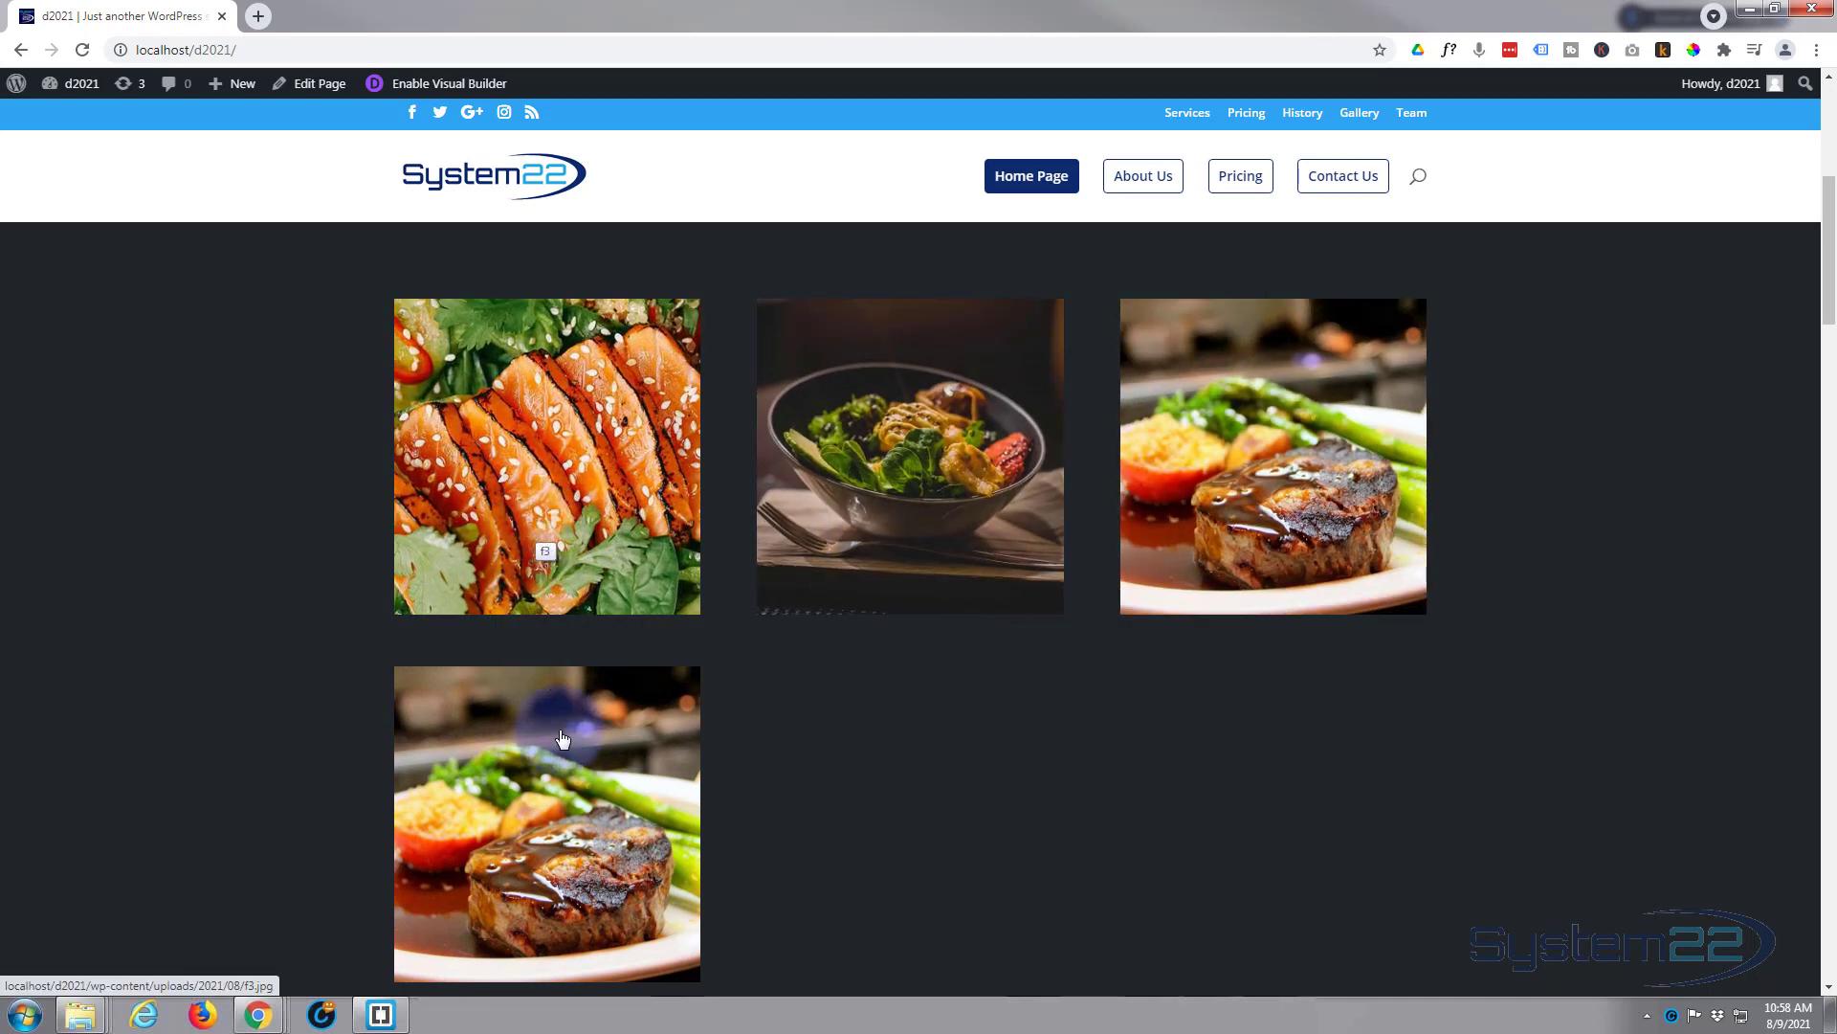
{"action": "left_click", "coordinate": [549, 802]}
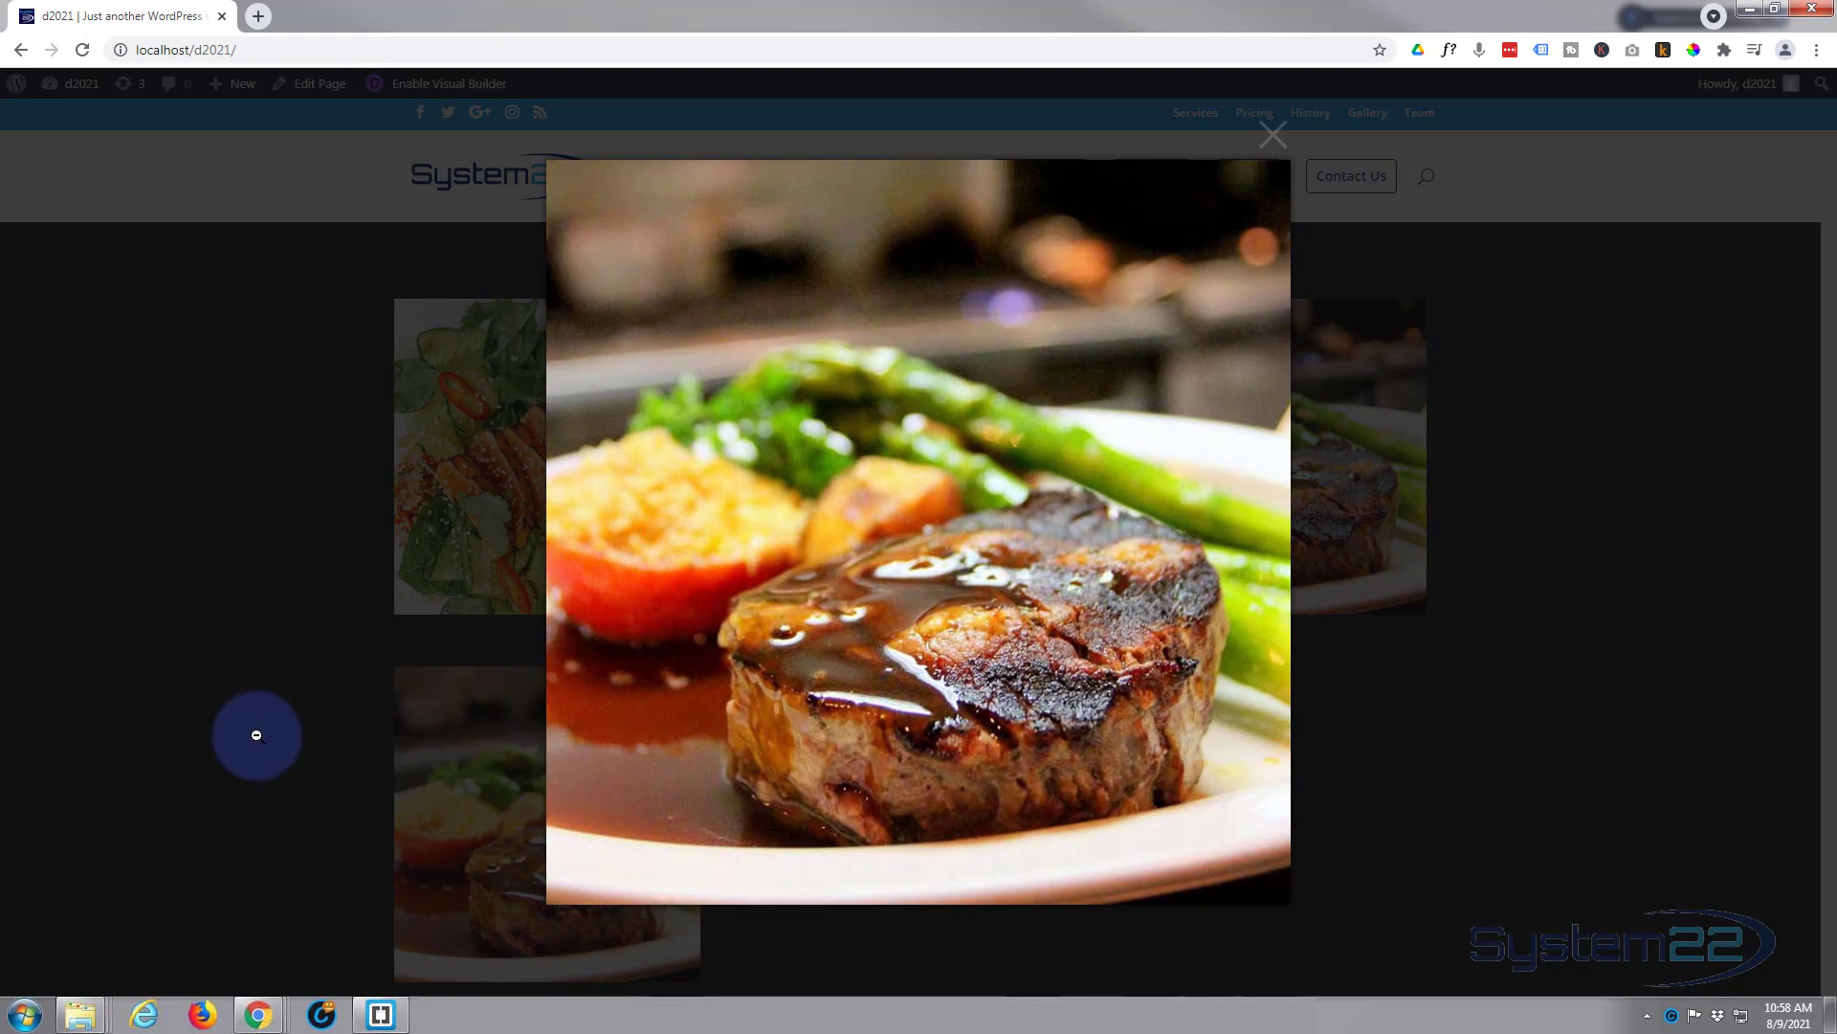
{"action": "left_click", "coordinate": [257, 735]}
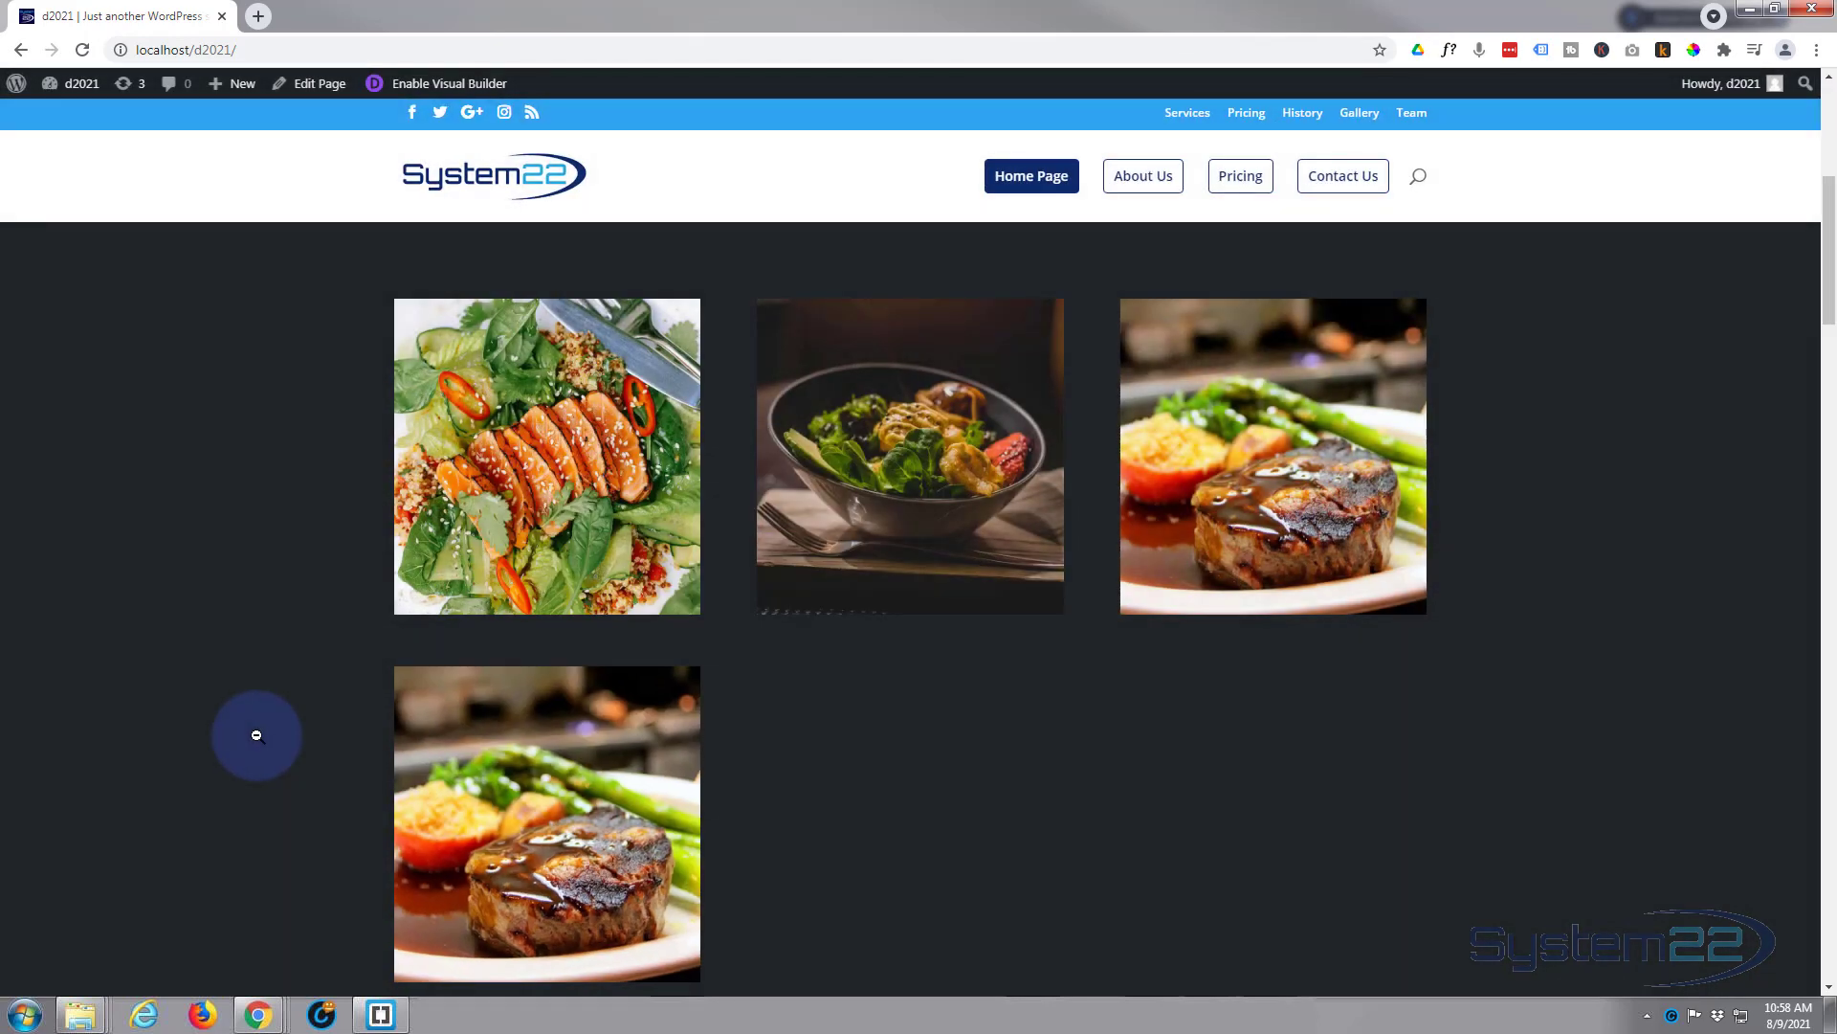